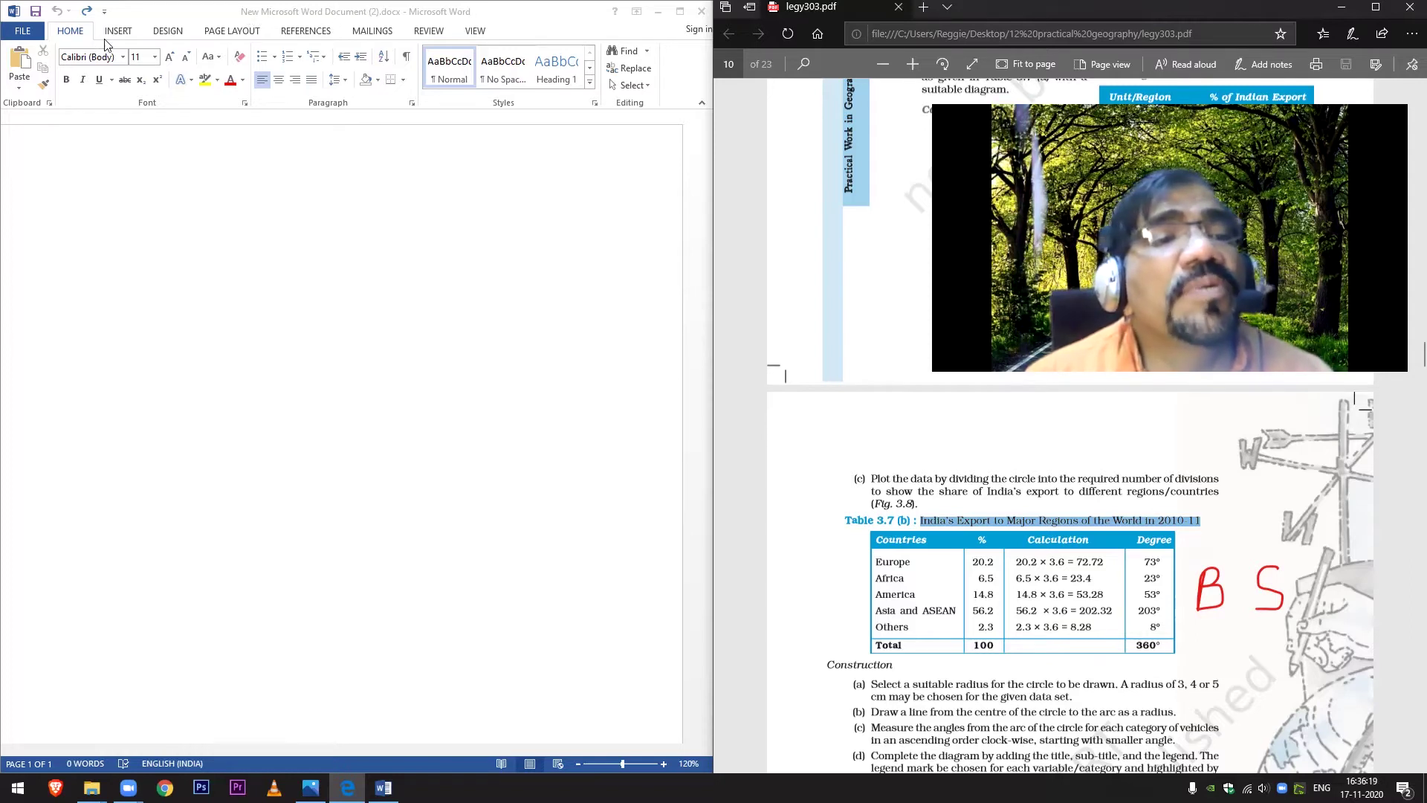
- Insert a default Pie chart from the Insert Chart dialog, giving a sample 'Sales' chart
click(128, 33)
click(128, 33)
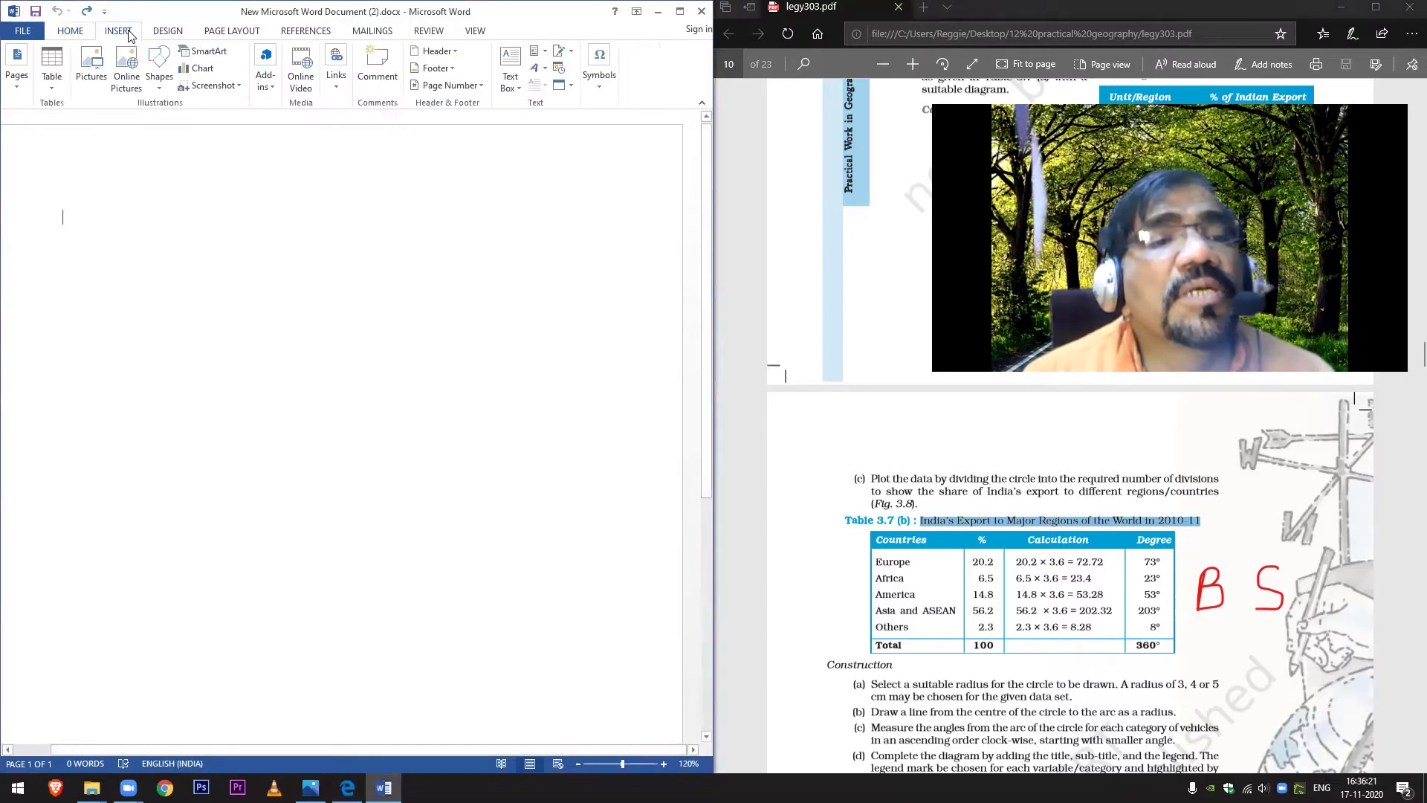
click(198, 67)
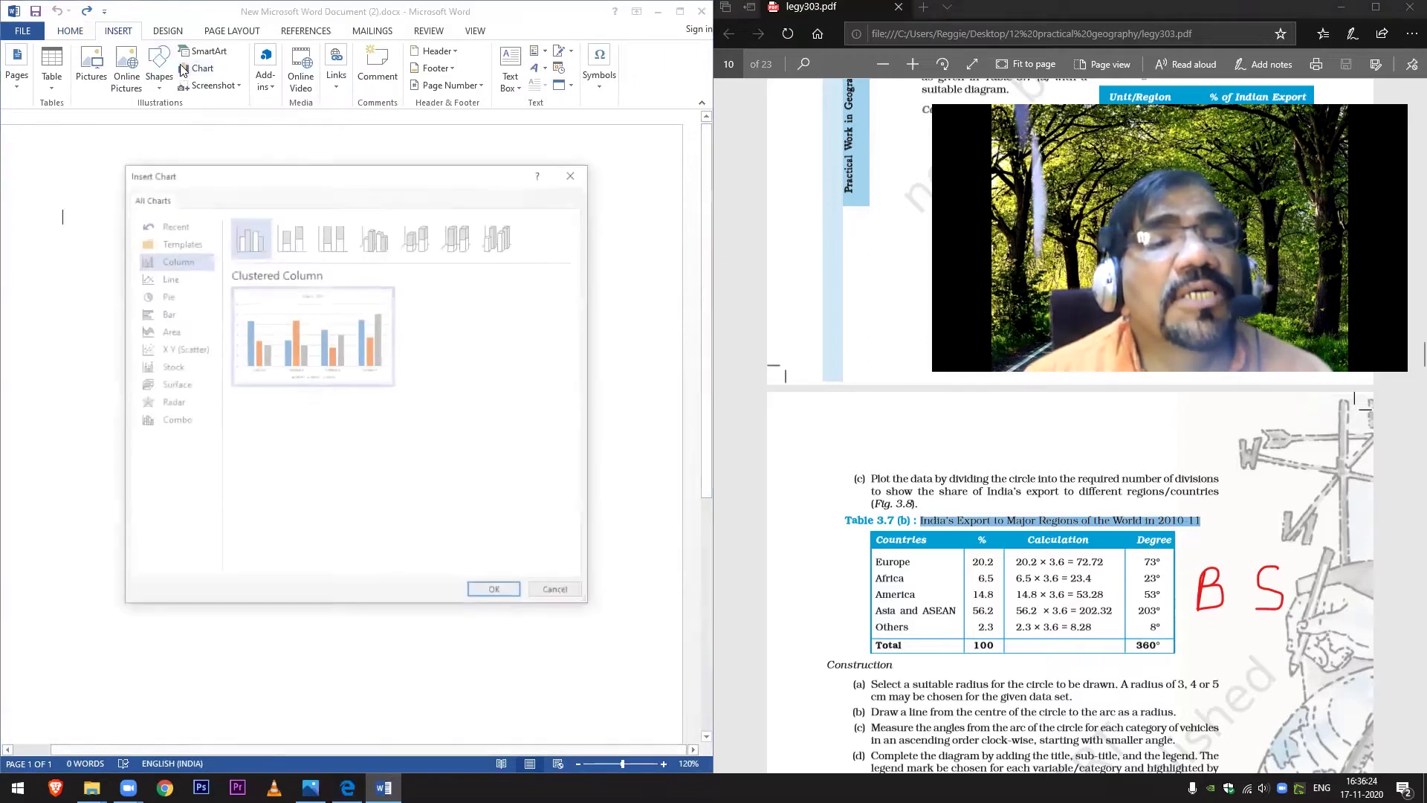
click(170, 297)
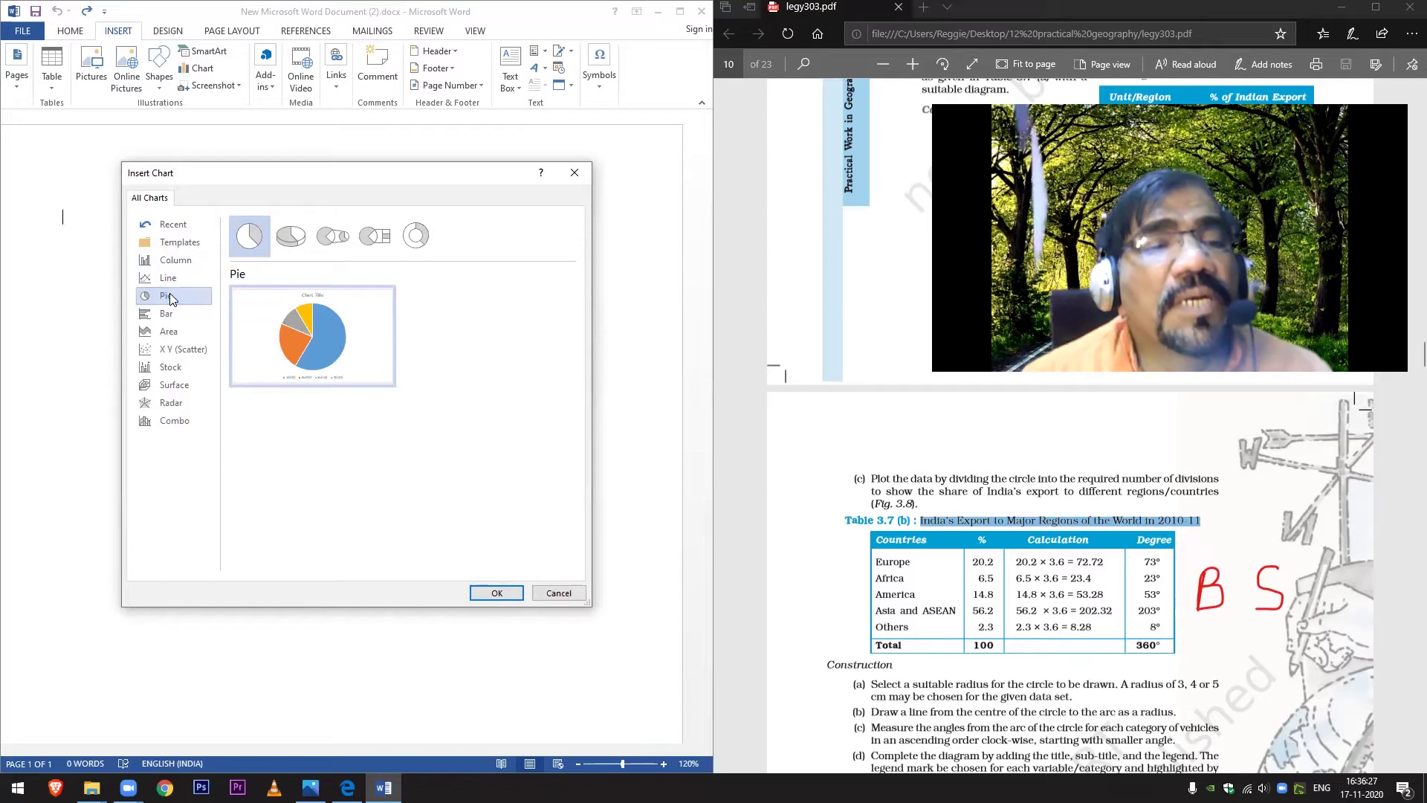
mouse_move(299, 344)
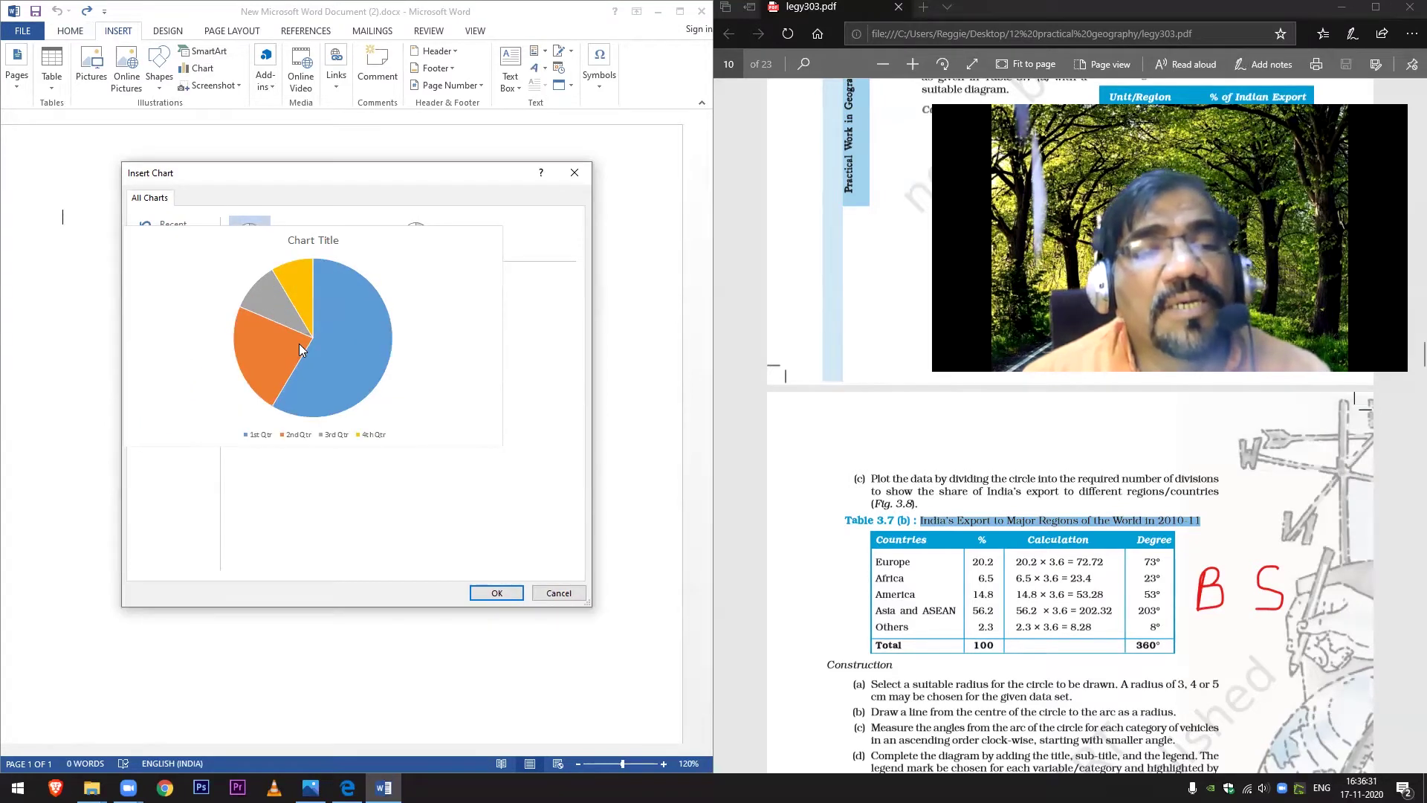
click(497, 594)
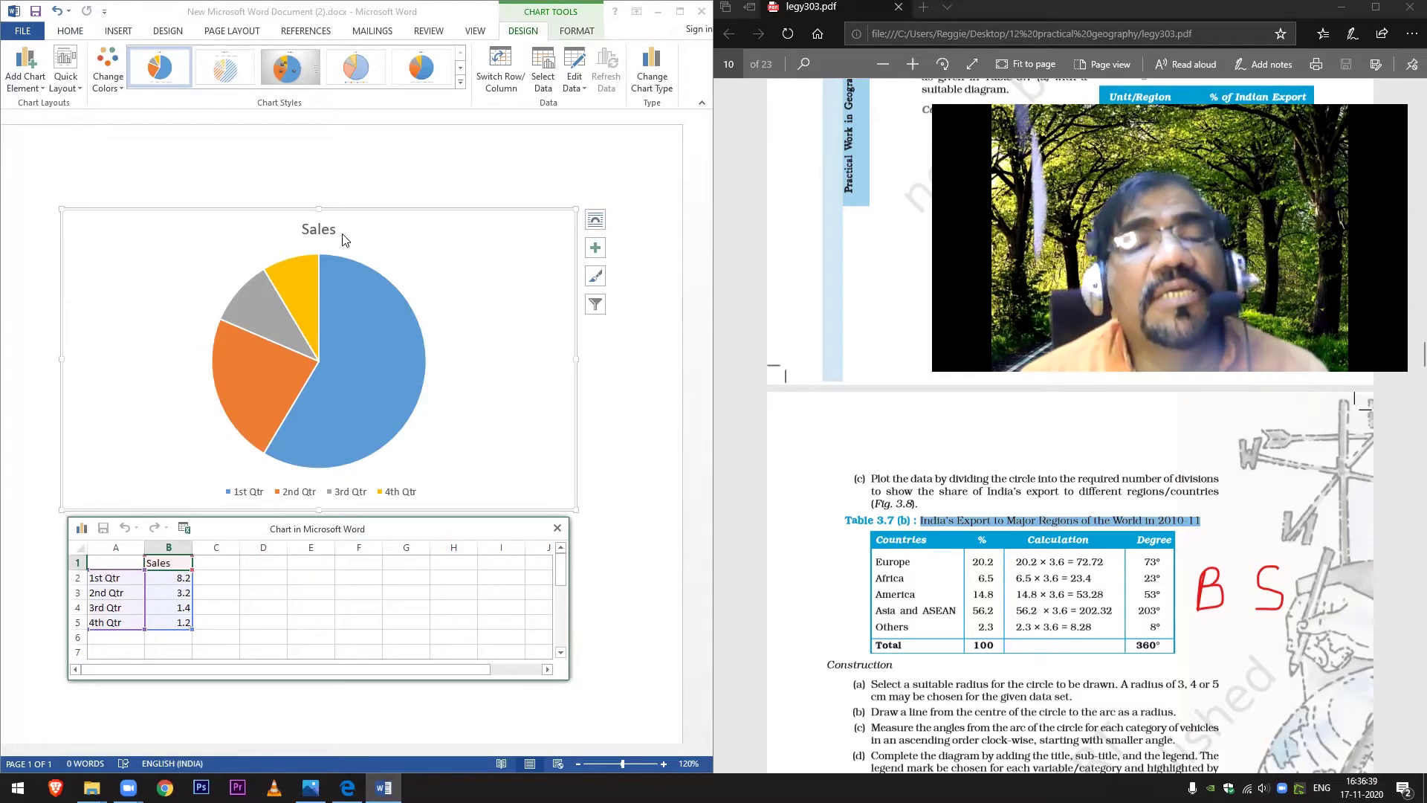
- Copy the PDF table title and paste-special it into data sheet cell B1 as the chart title
right_click(973, 521)
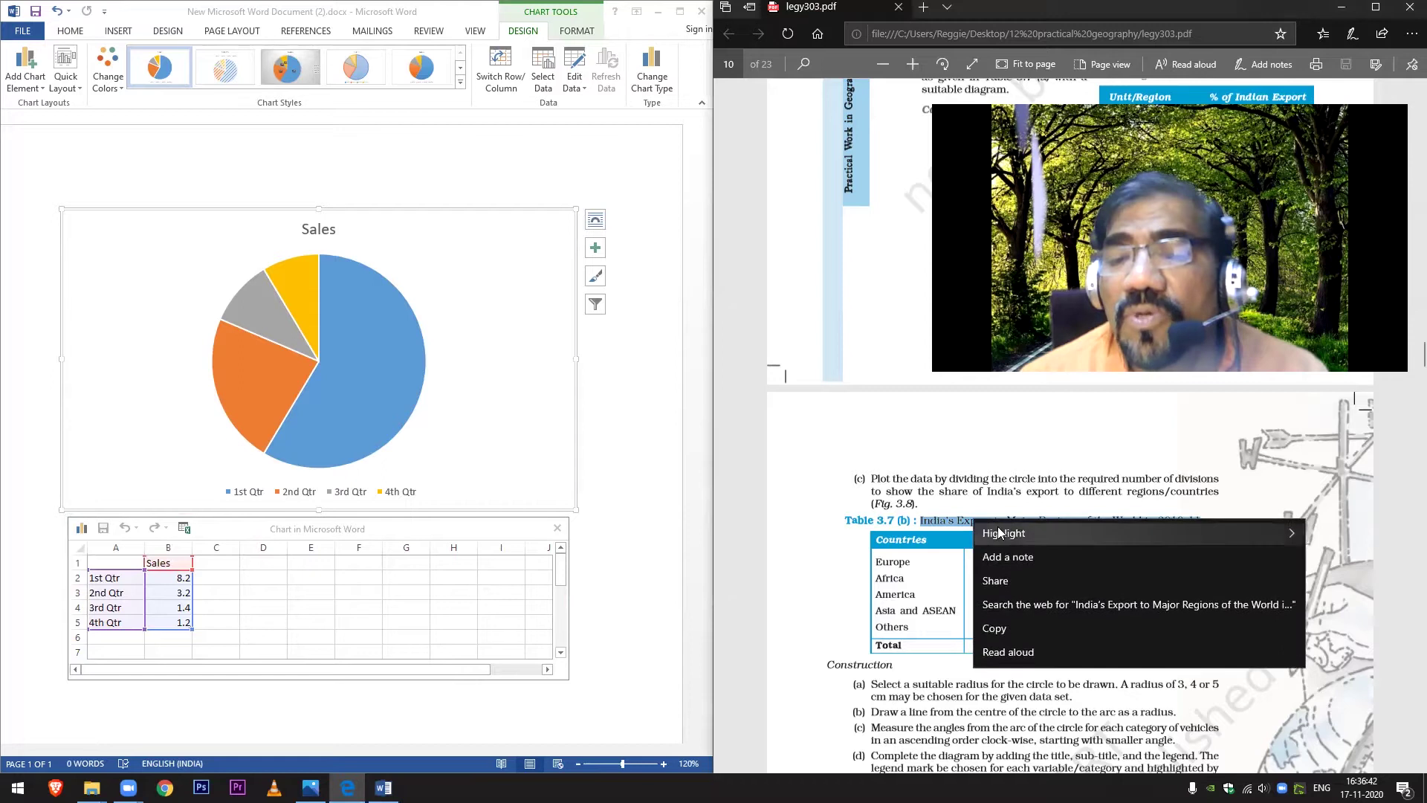
click(1002, 629)
right_click(163, 566)
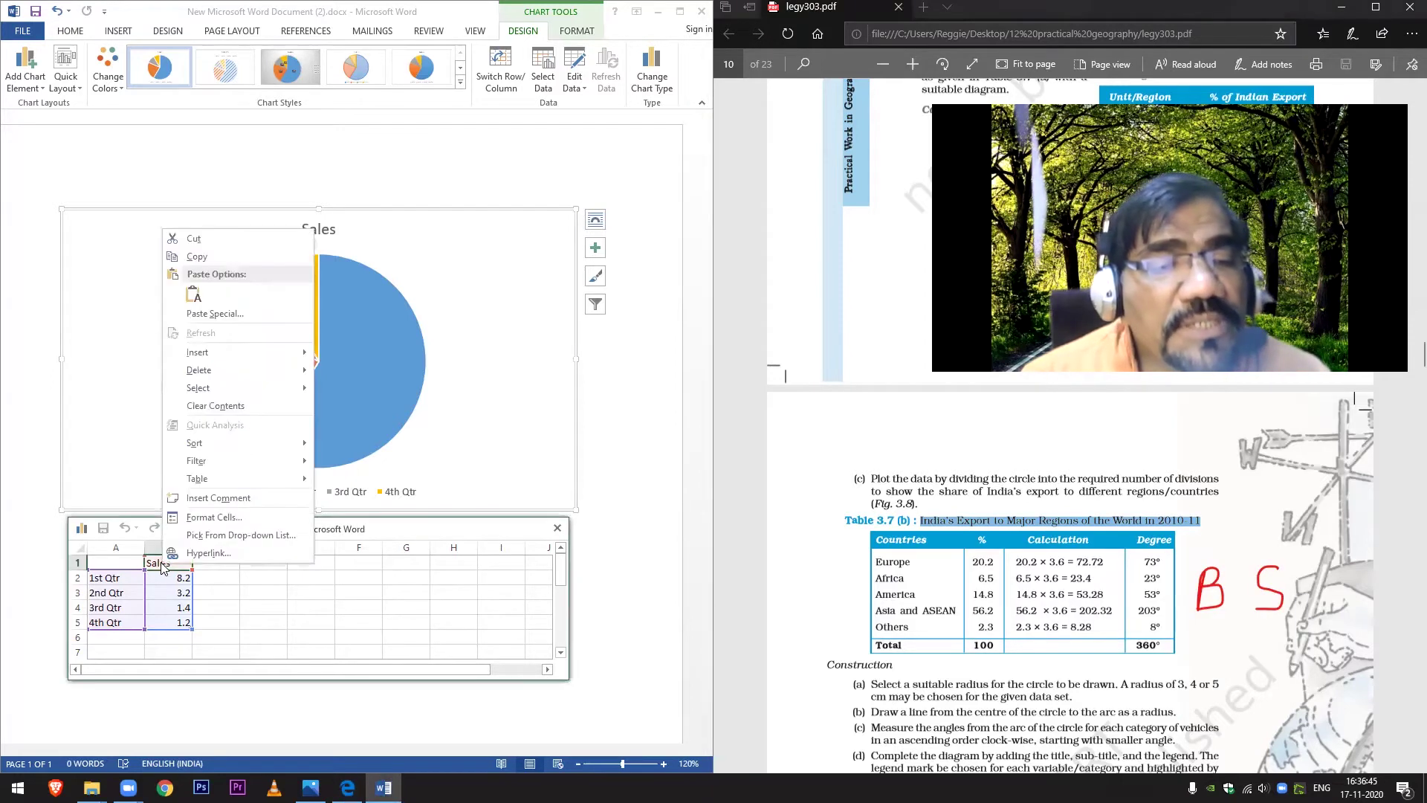
click(215, 313)
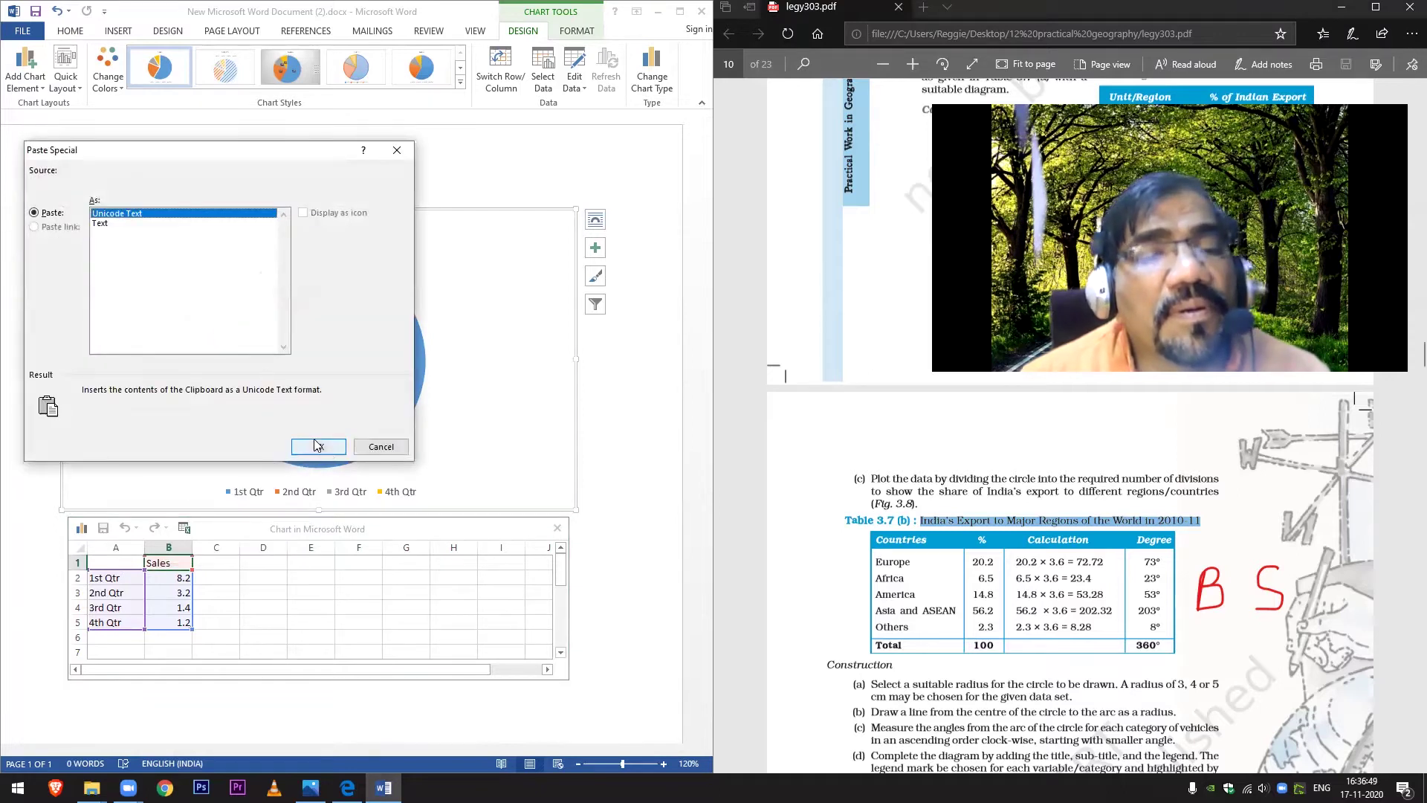
click(318, 446)
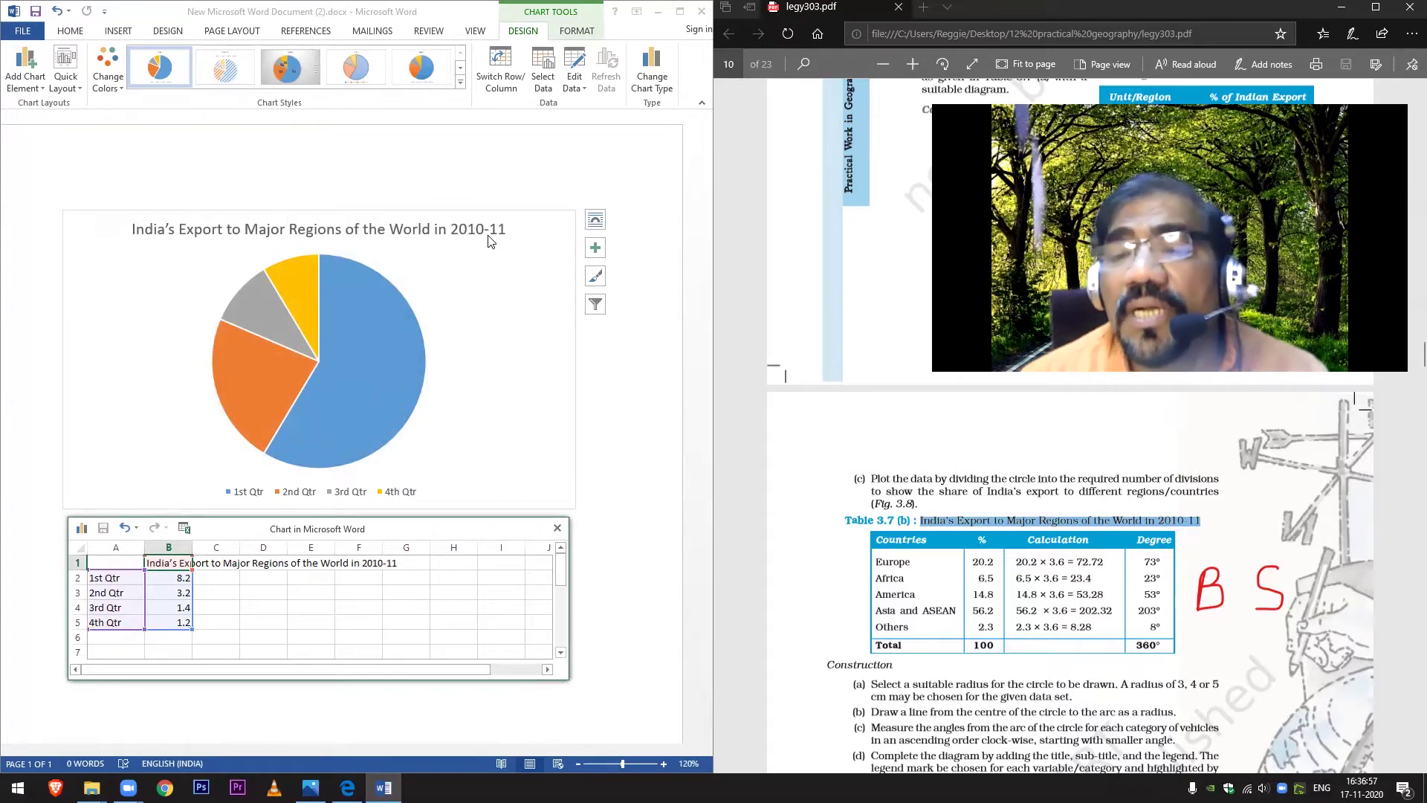
- Copy 'Europe' from the PDF table and paste it as text into cell A2
scroll(913, 464, down, 10)
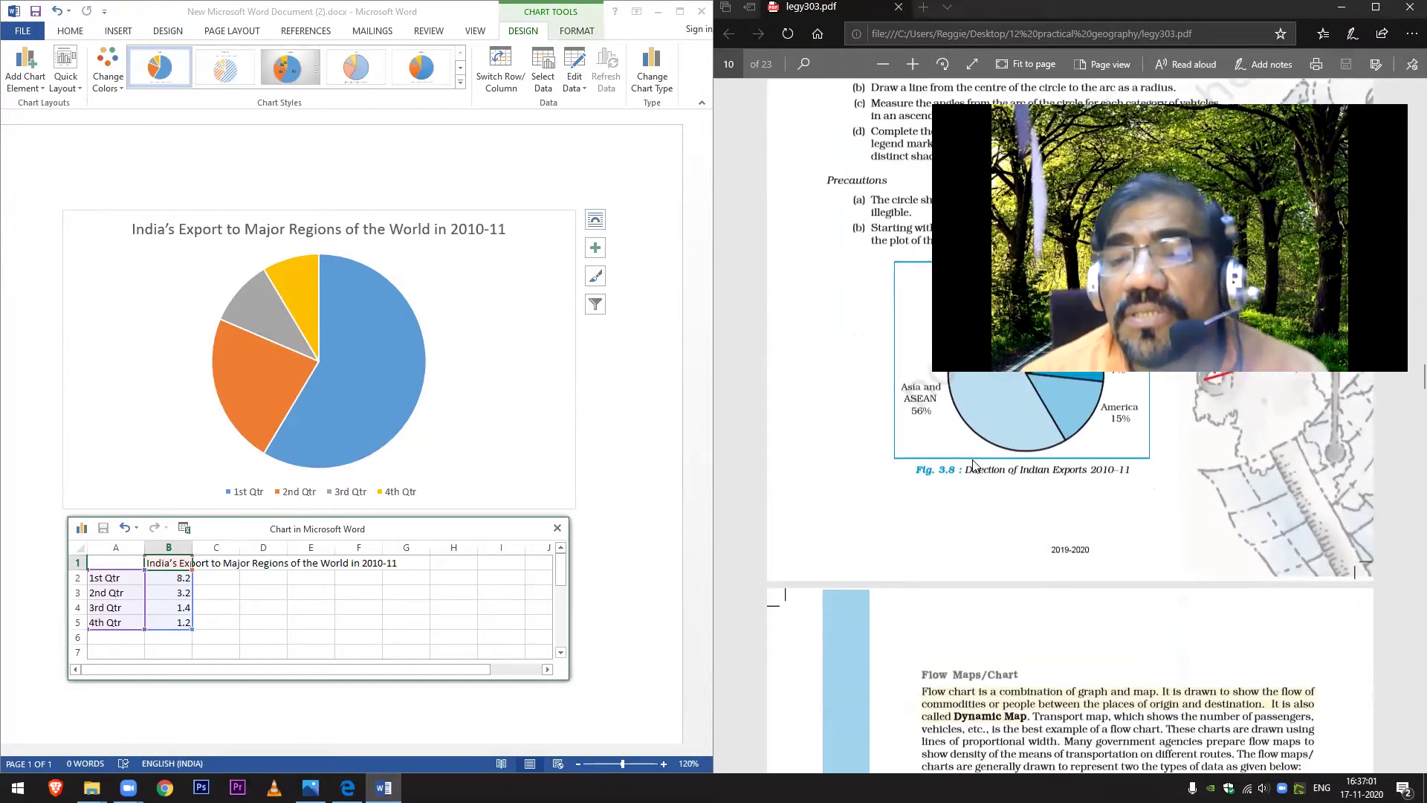
scroll(973, 464, up, 10)
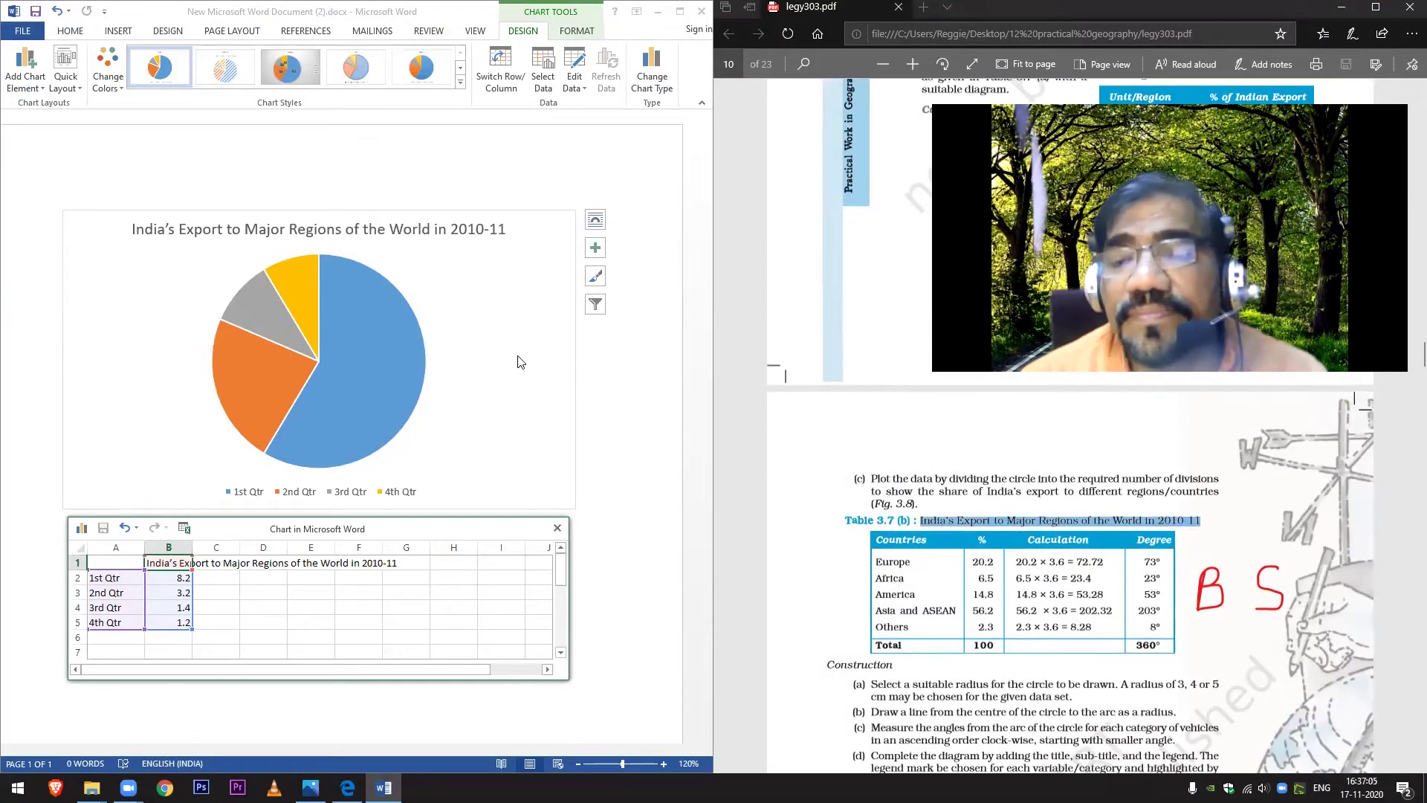
scroll(372, 386, down, 1)
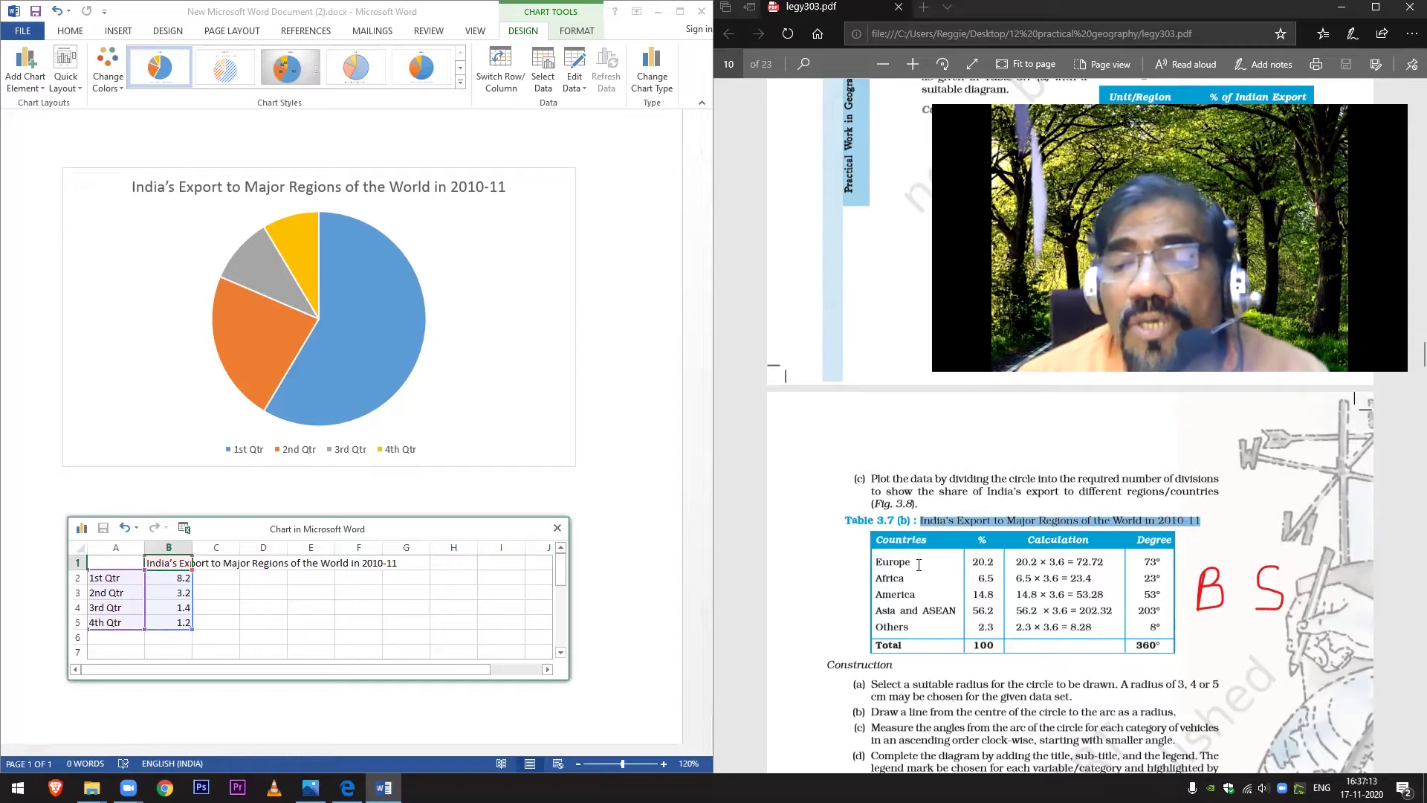
drag(876, 563, 916, 563)
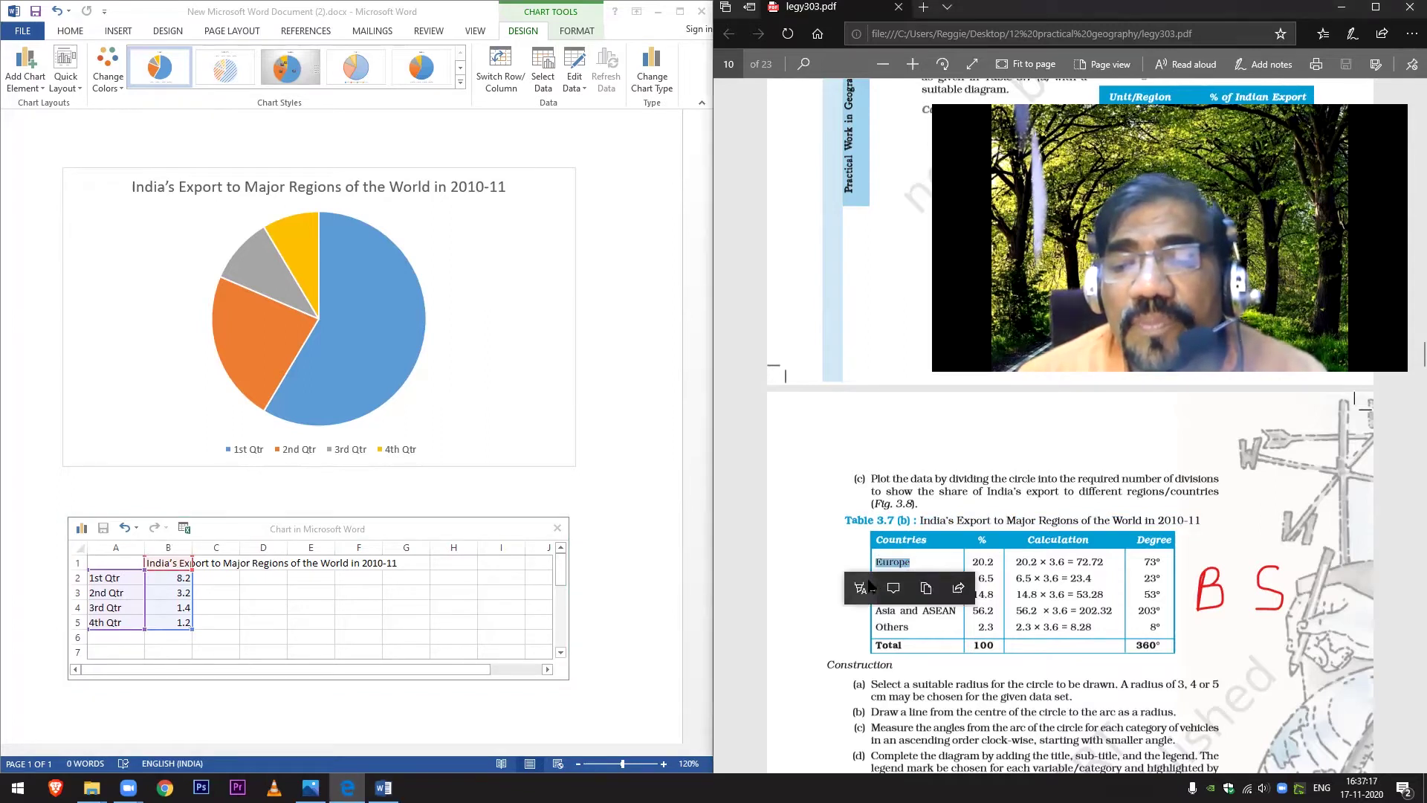
click(927, 589)
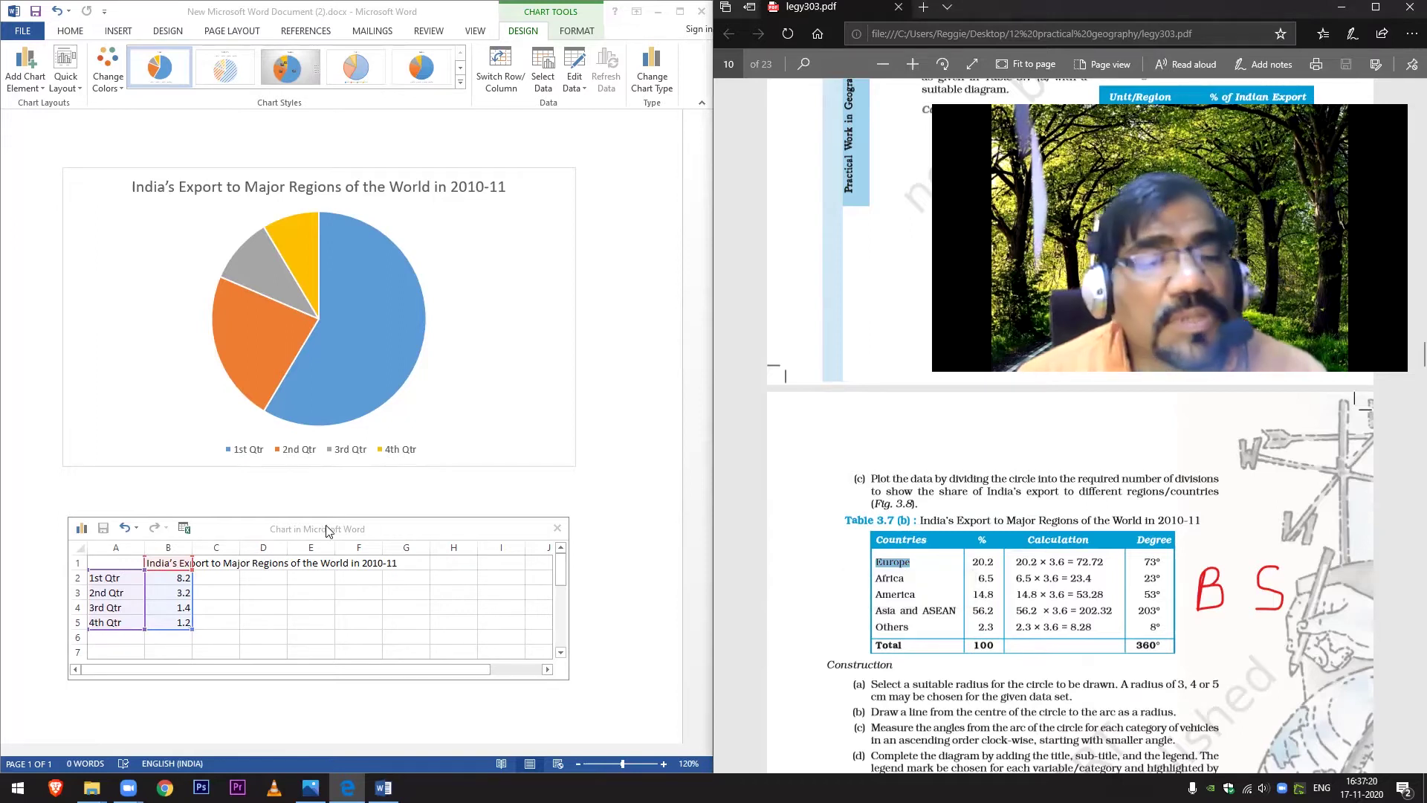
click(107, 585)
right_click(106, 585)
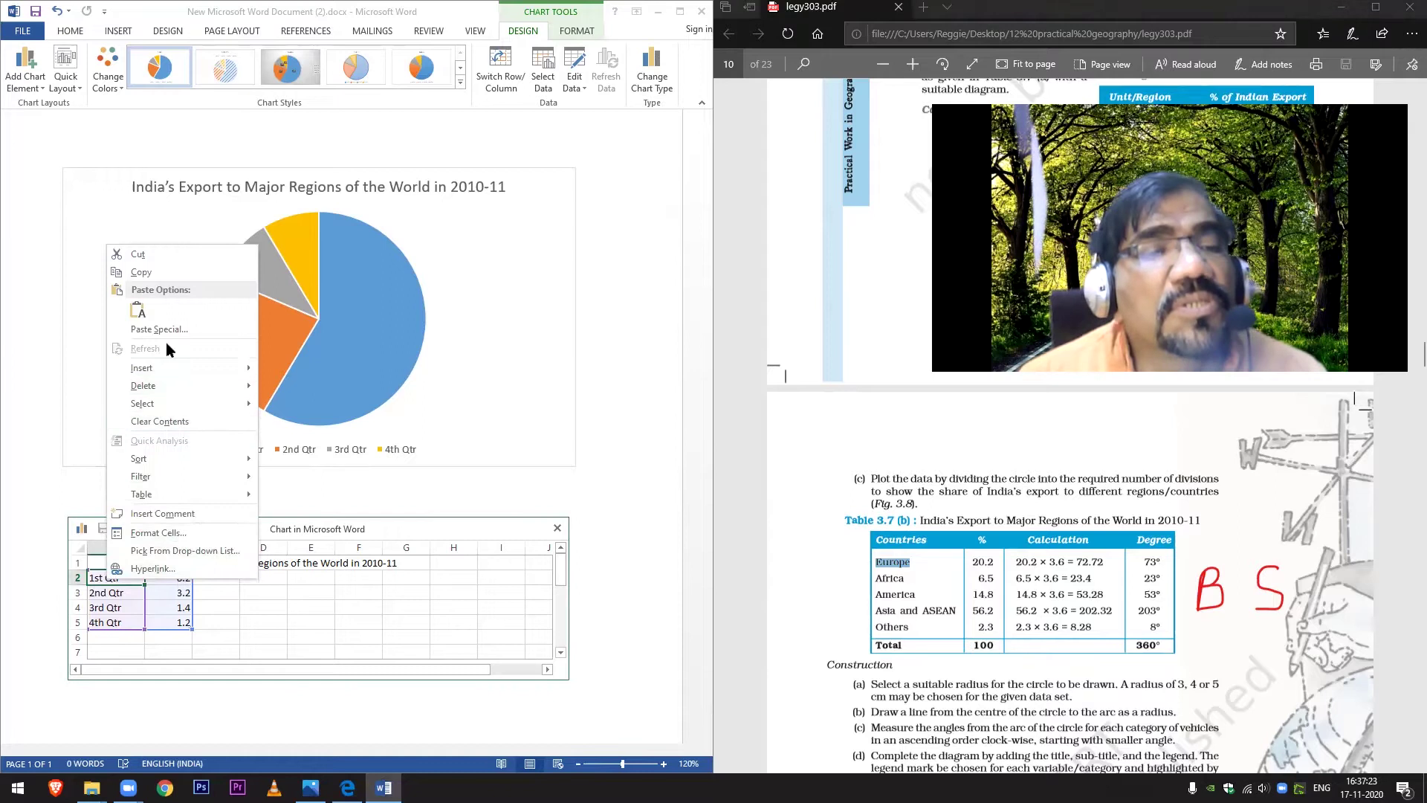
click(138, 311)
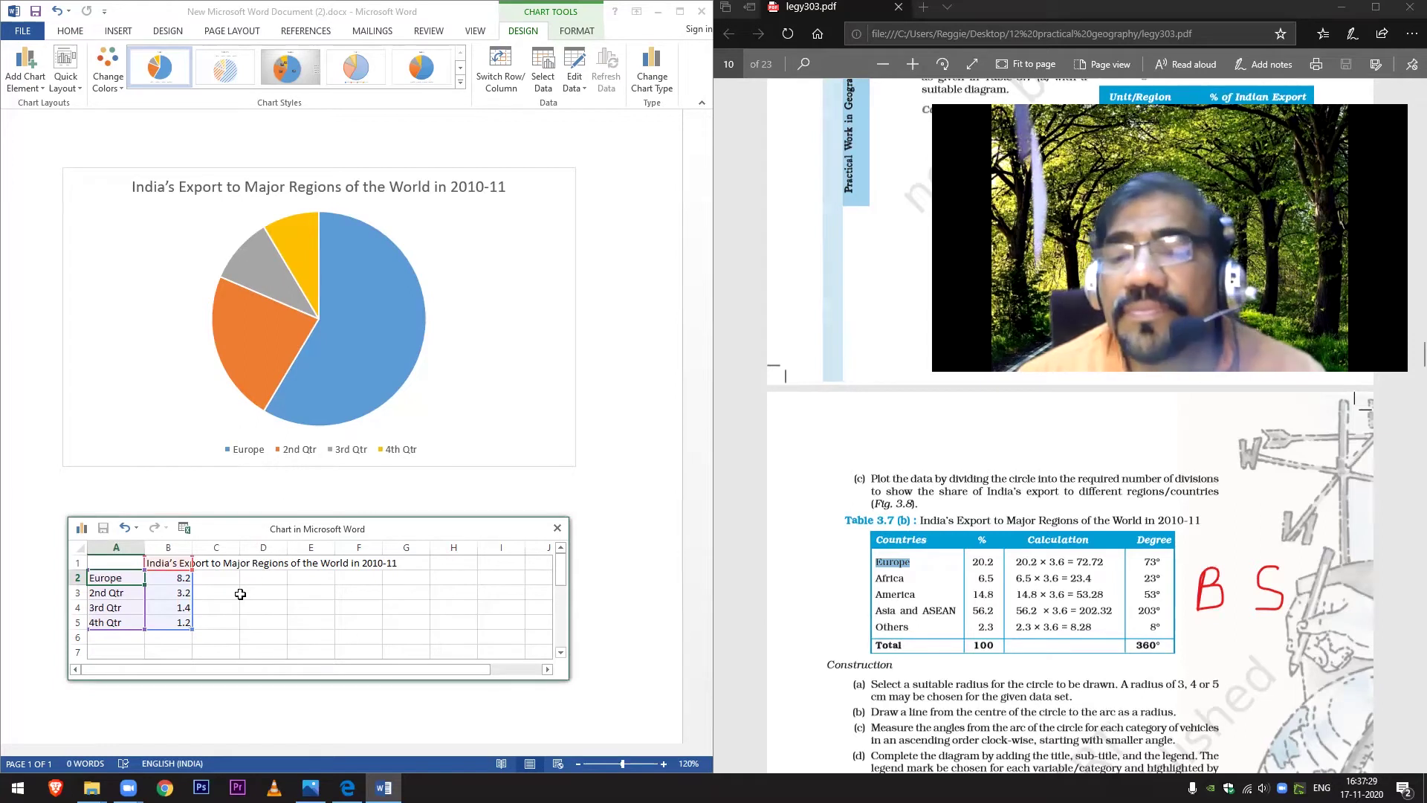
scroll(968, 561, down, 4)
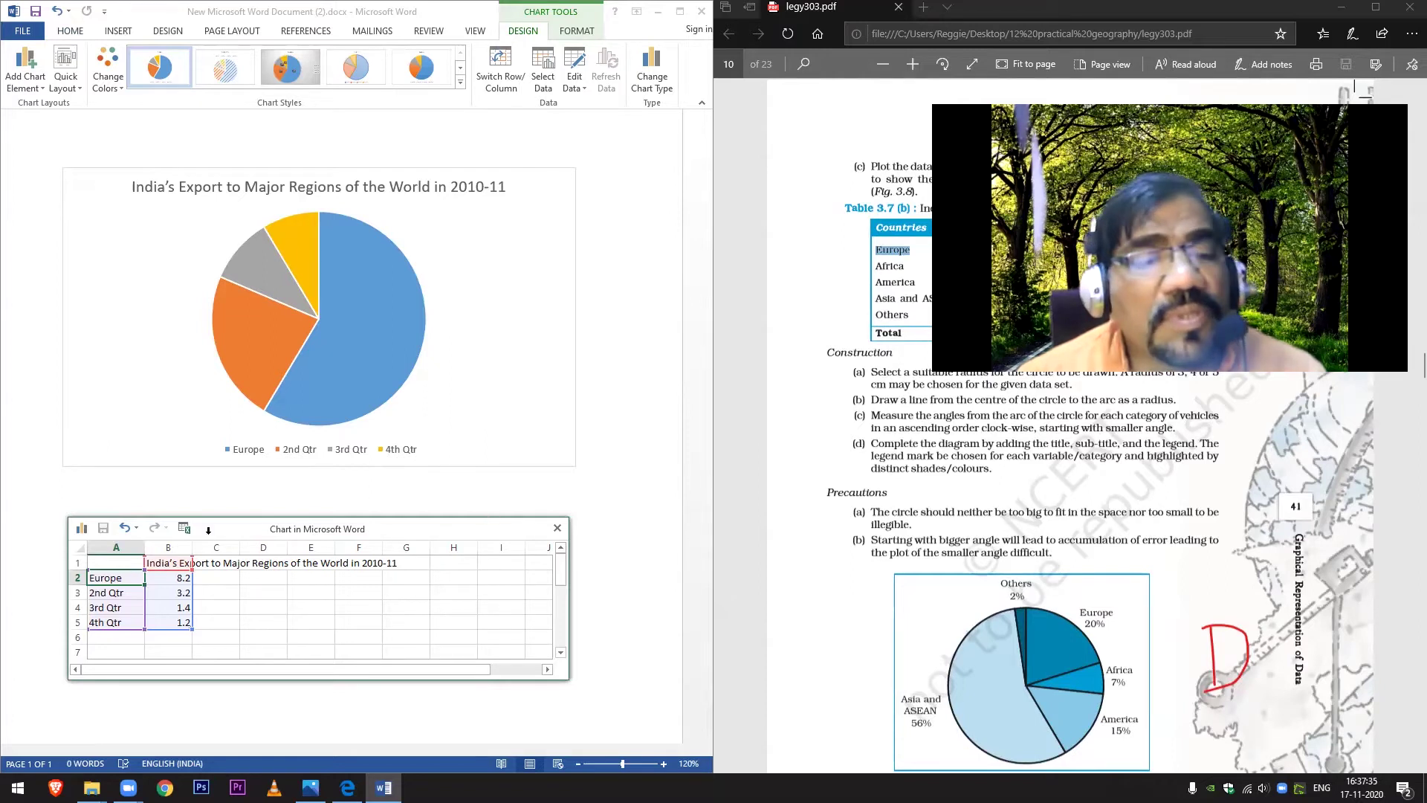
scroll(758, 535, up, 3)
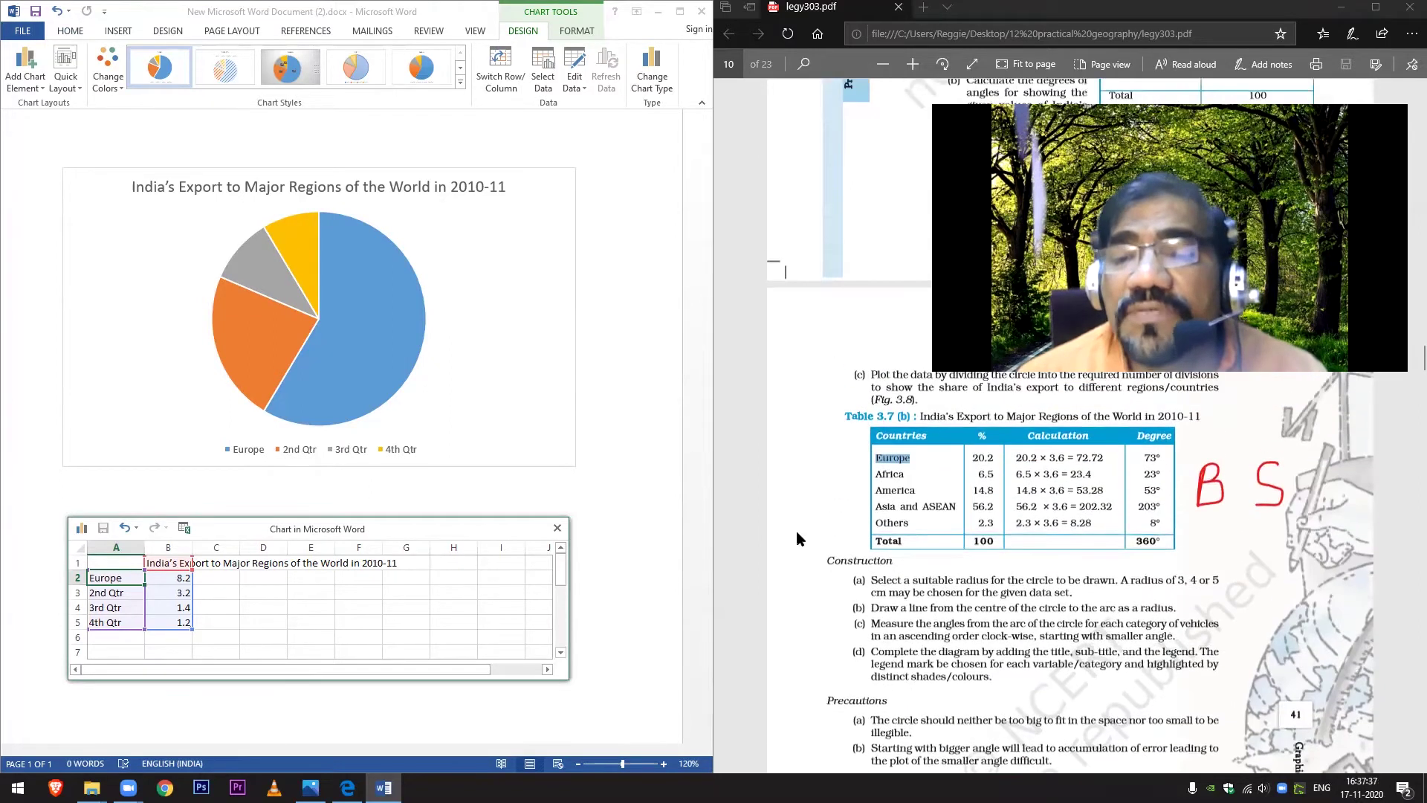
drag(910, 458, 994, 455)
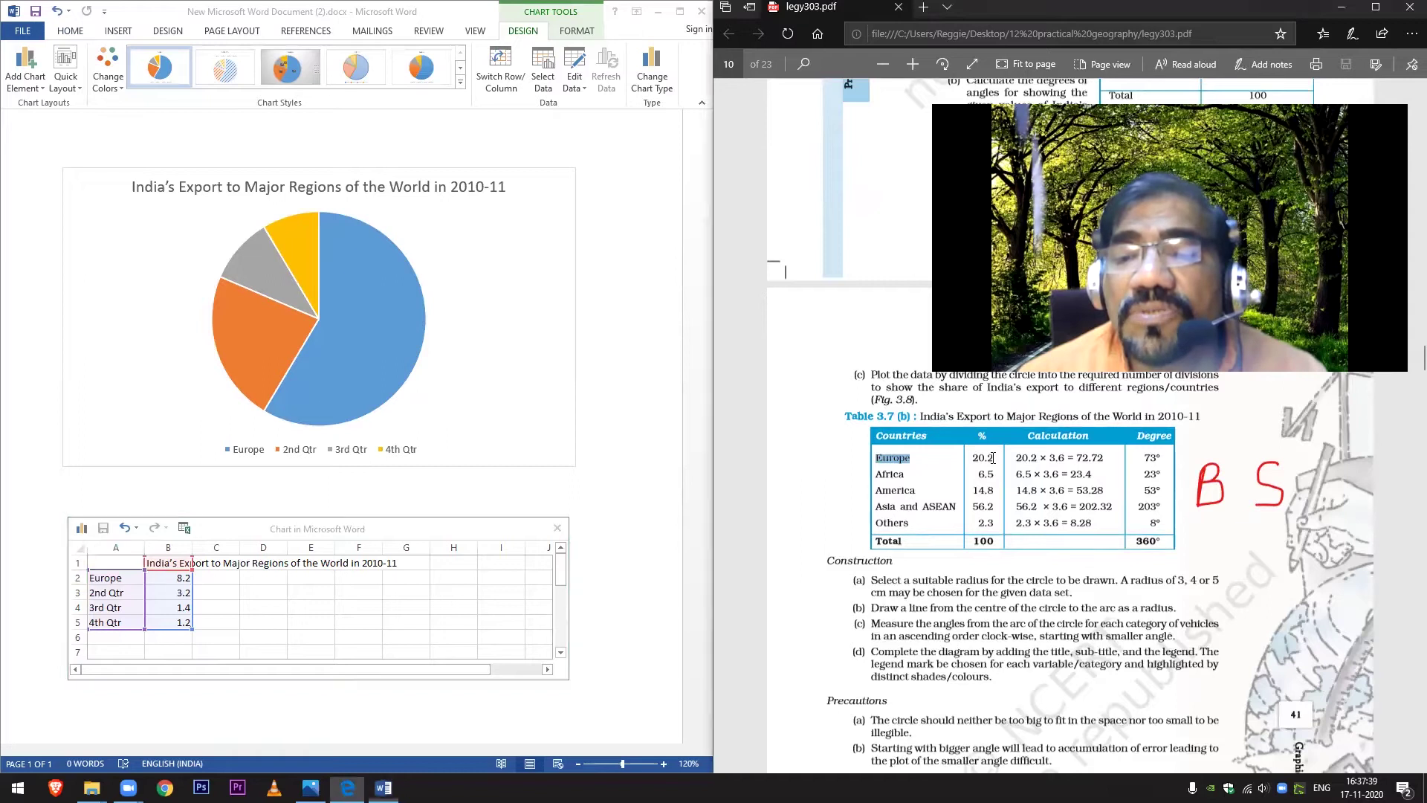
- Paste 'Africa' into cell A3 and 'America' into cell A4 from the PDF table
click(968, 467)
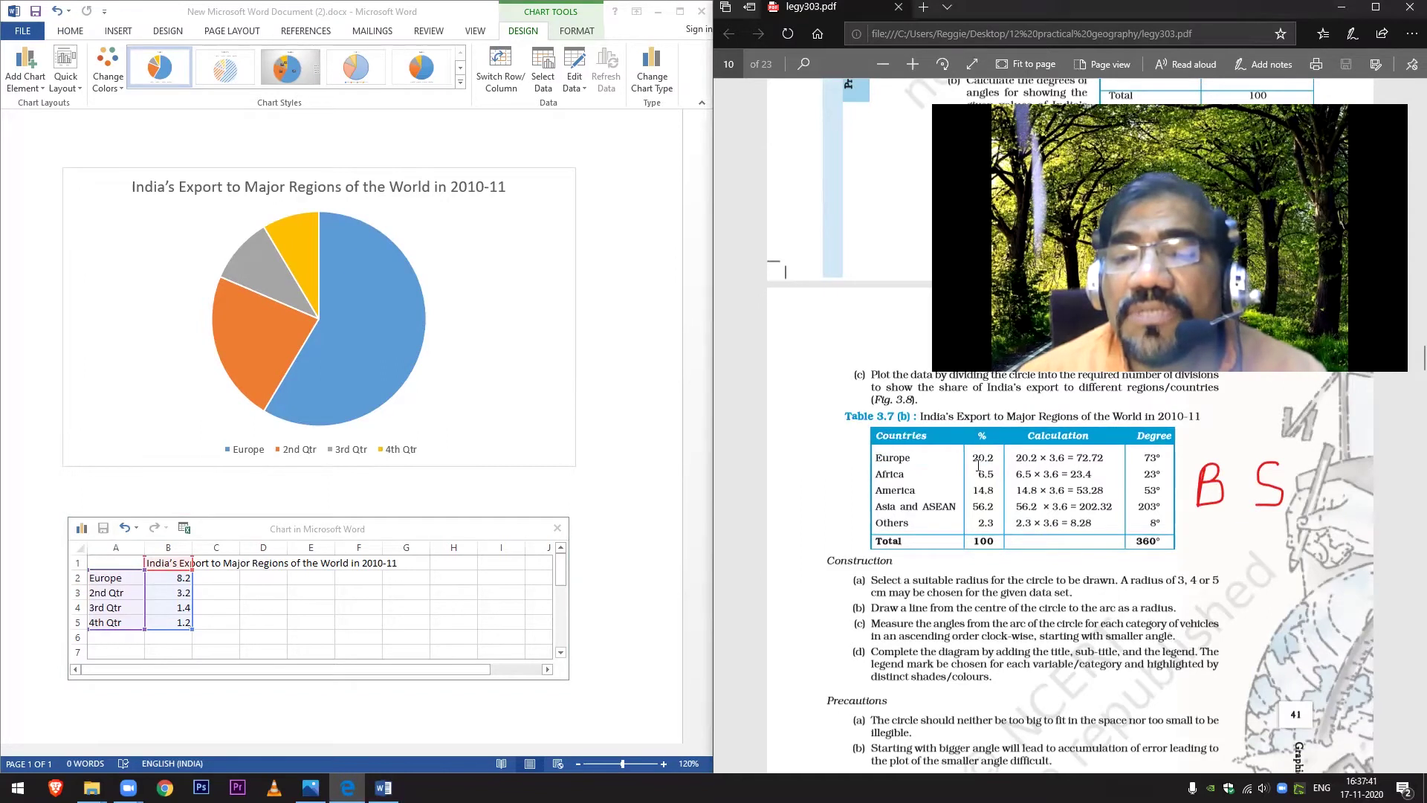
drag(909, 478, 877, 474)
right_click(878, 475)
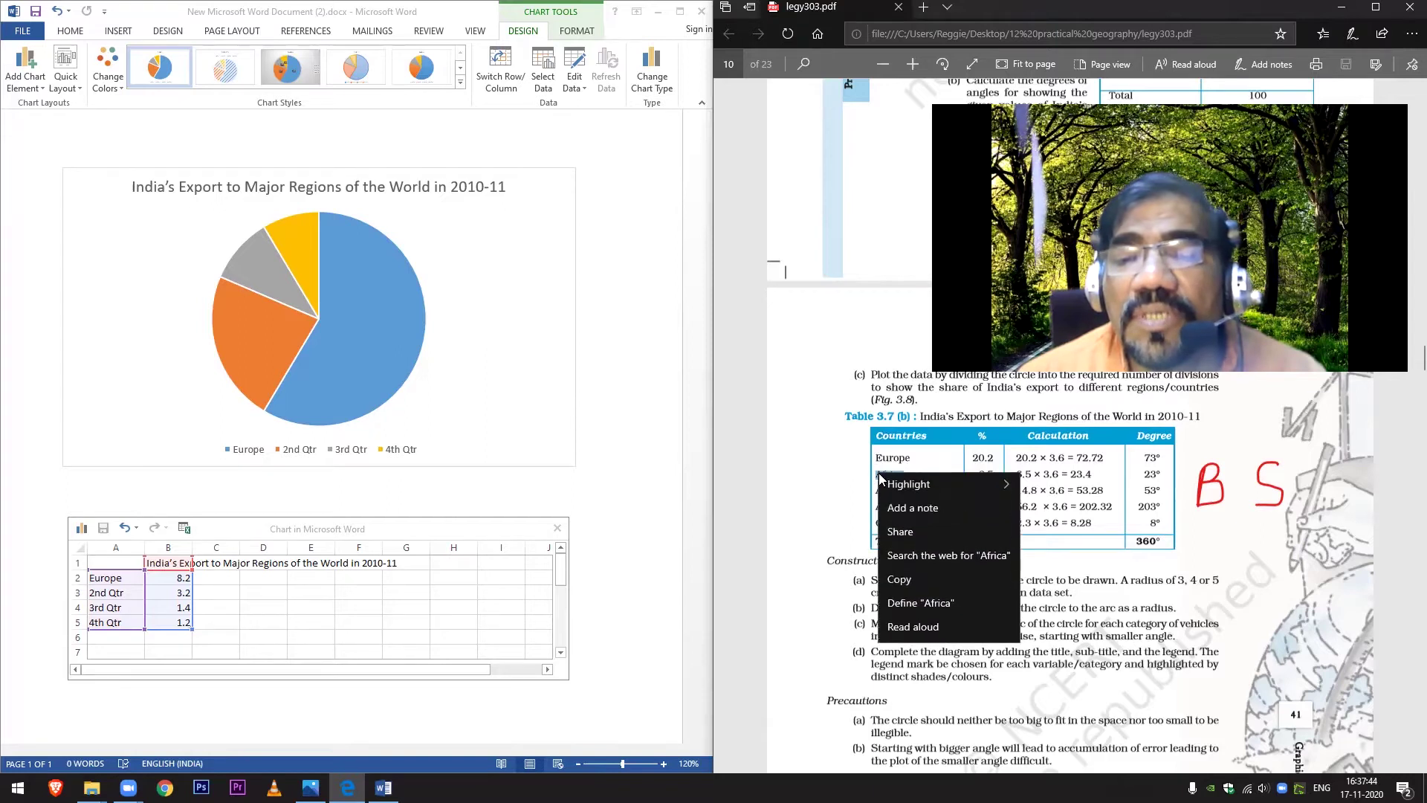
click(900, 583)
click(117, 593)
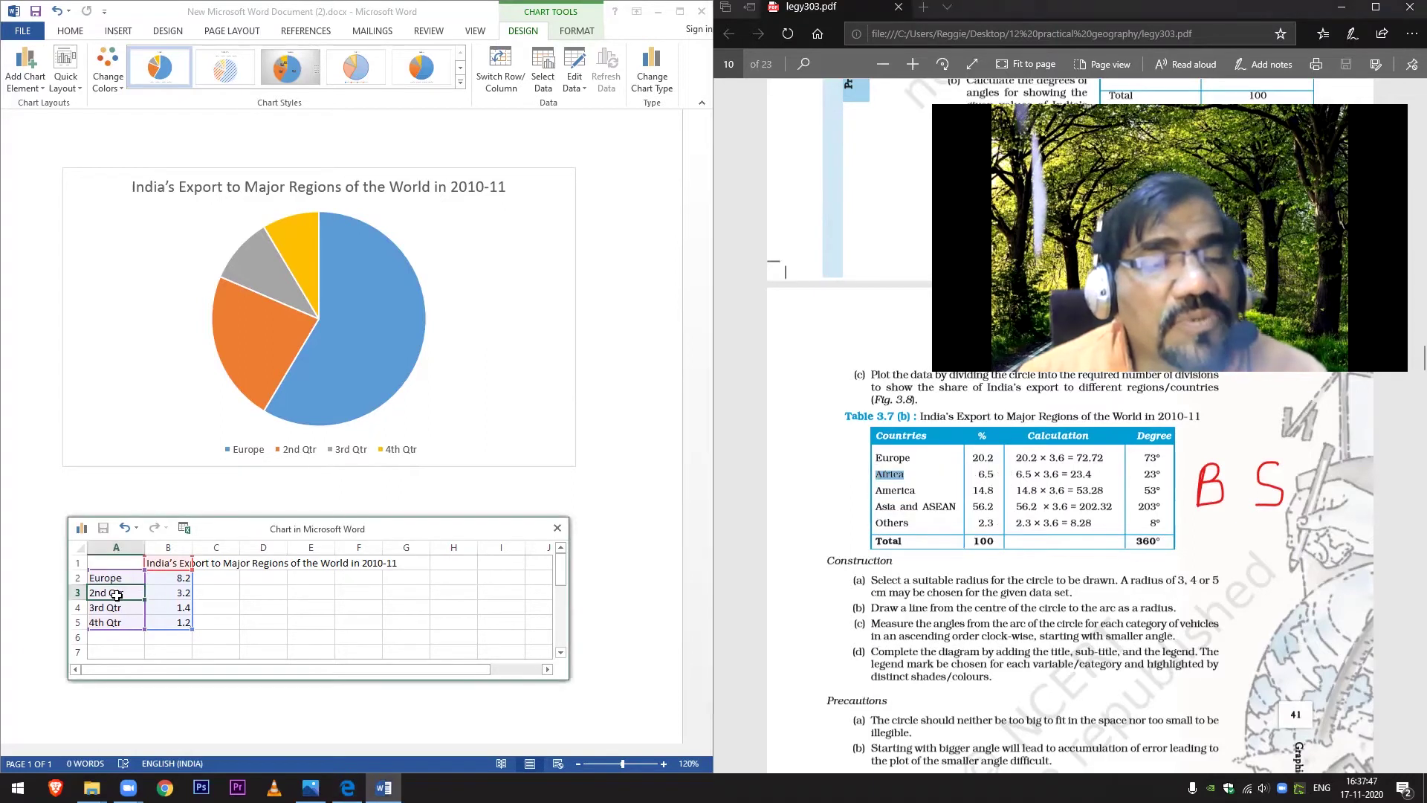
right_click(117, 593)
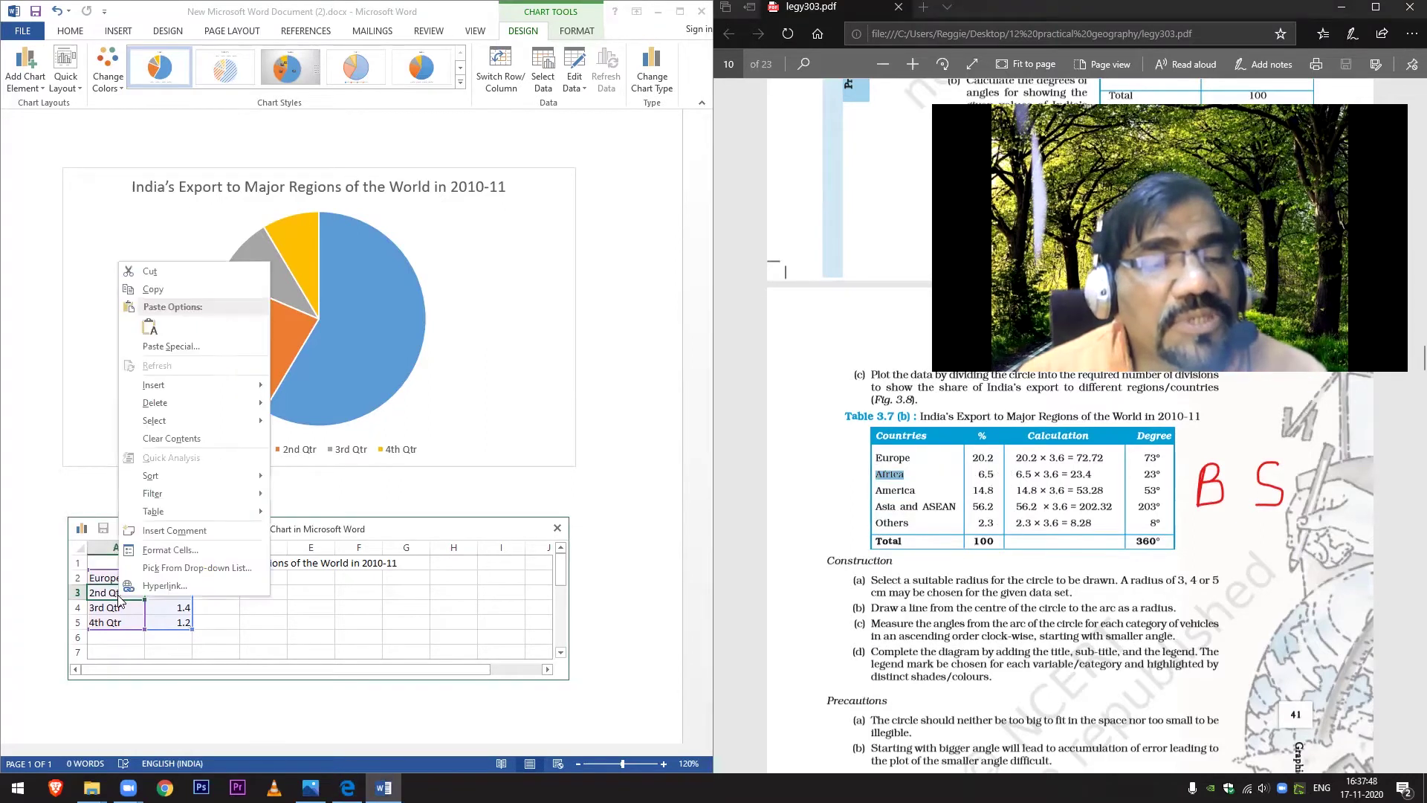
click(169, 347)
click(294, 491)
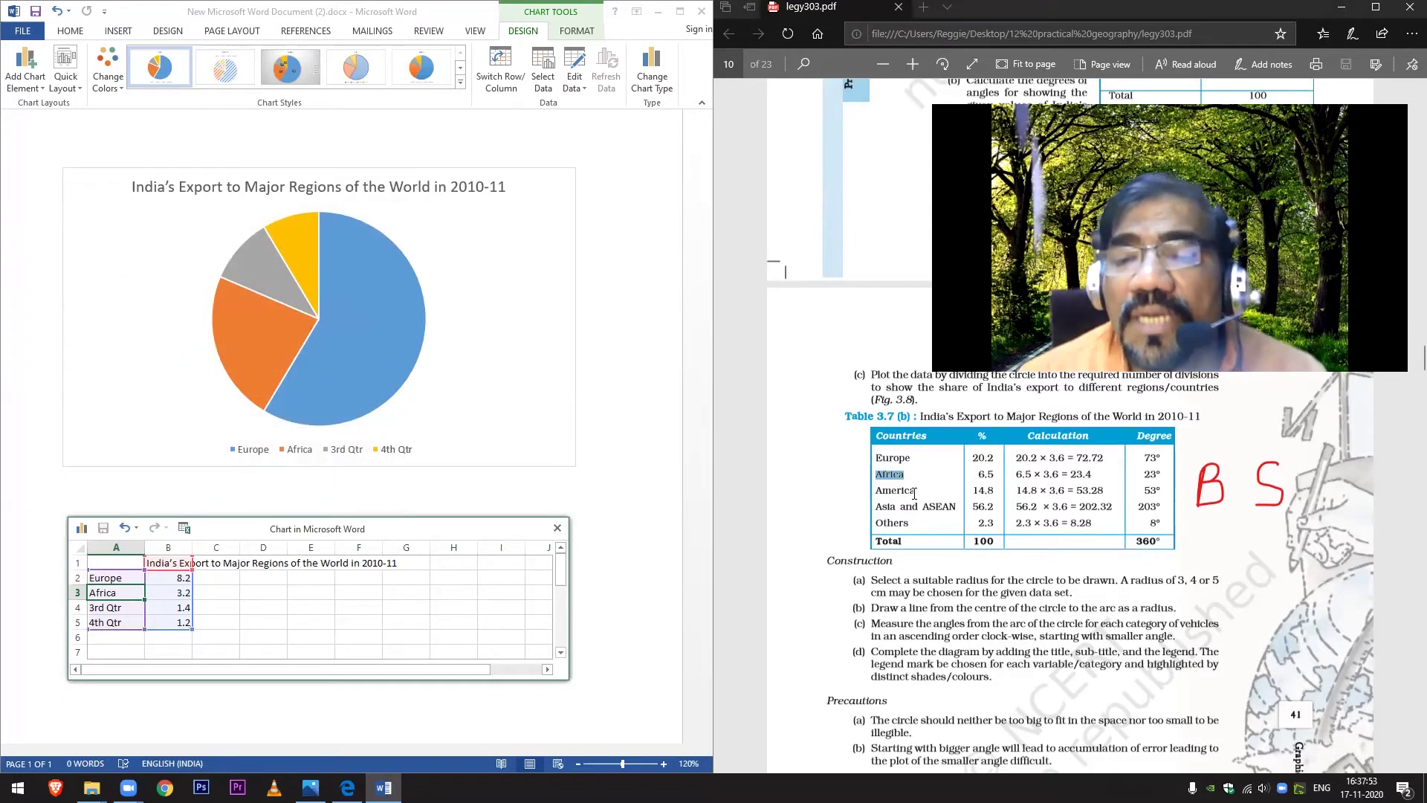
mouse_move(876, 491)
mouse_down()
mouse_move(919, 487)
mouse_move(876, 490)
mouse_up()
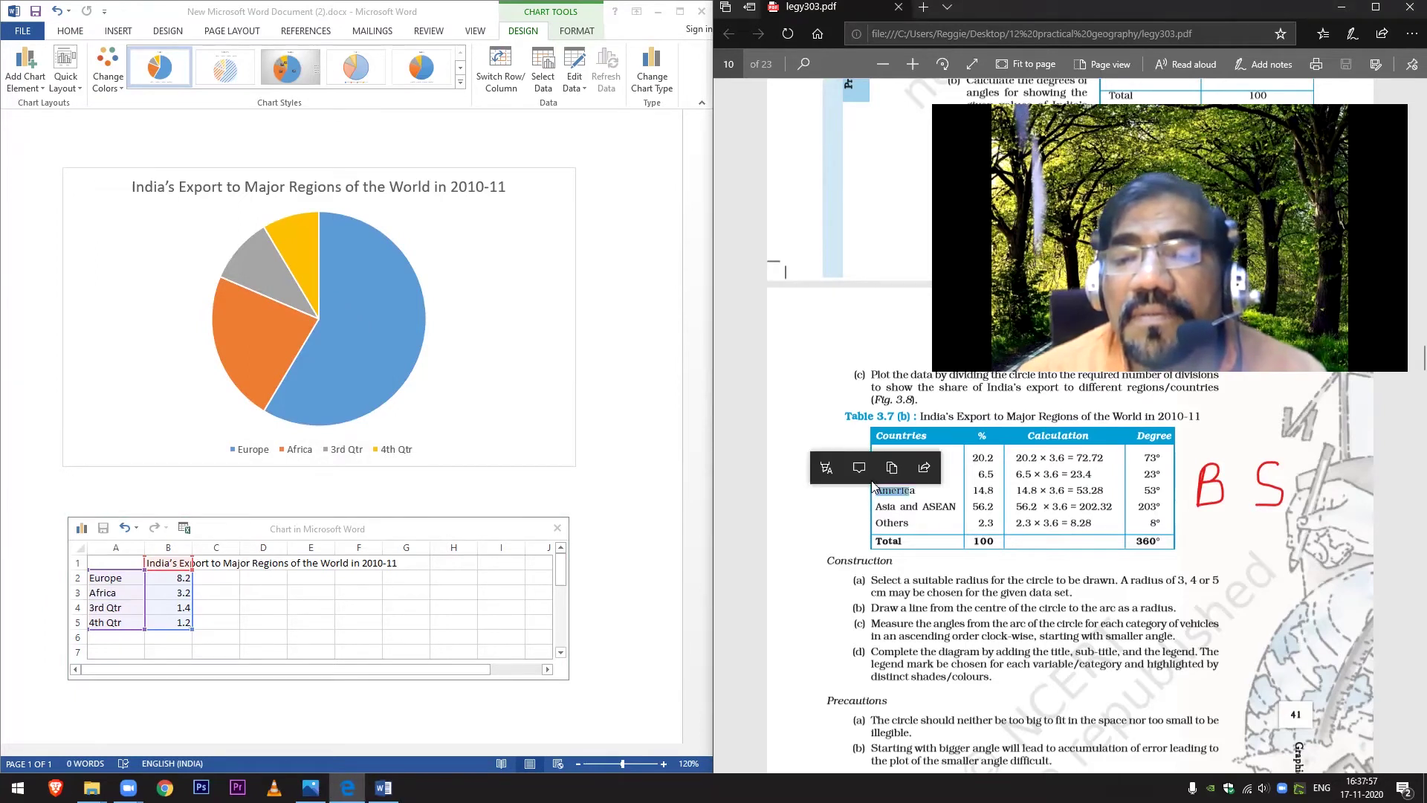
click(892, 468)
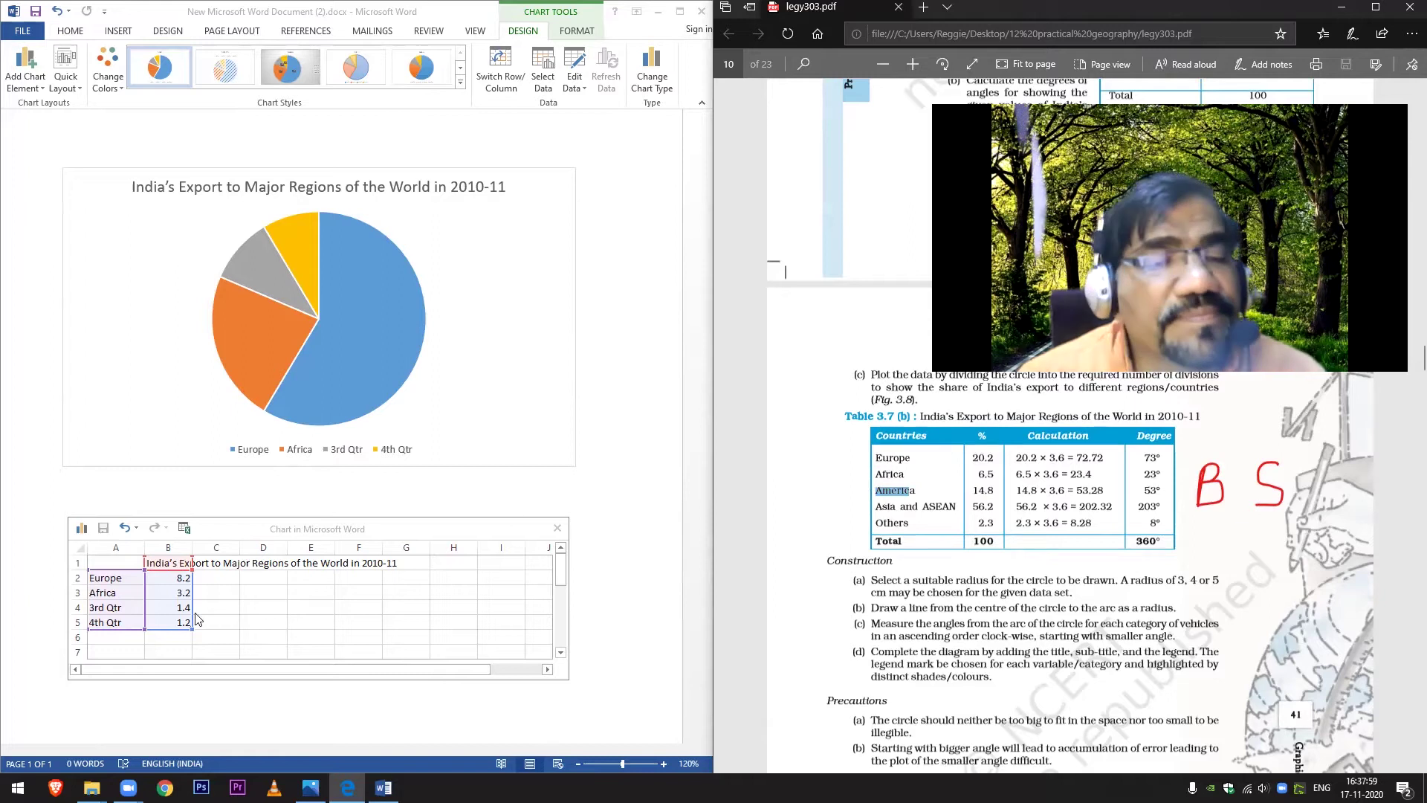
right_click(105, 608)
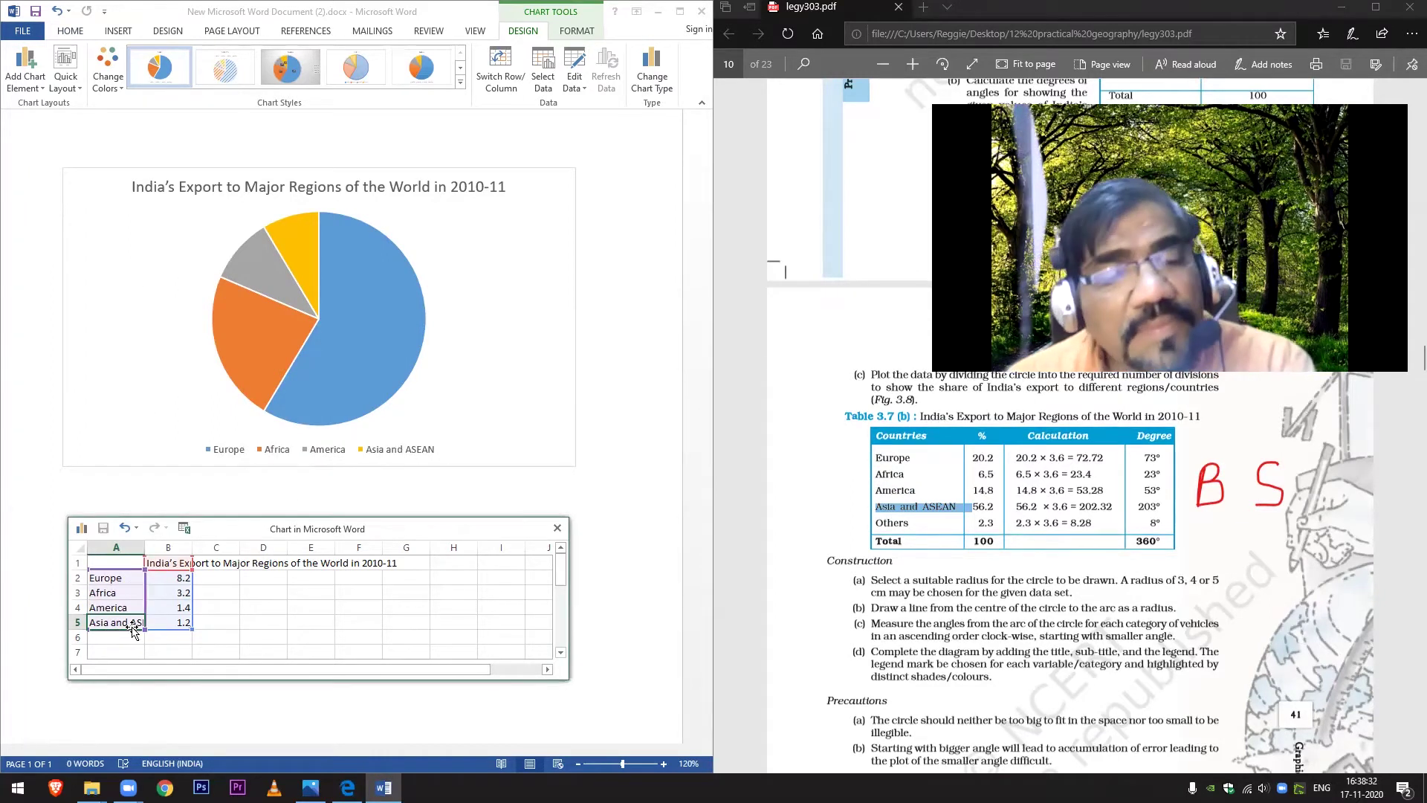
- Paste 'Others' from the PDF table as text into cell A6
click(123, 638)
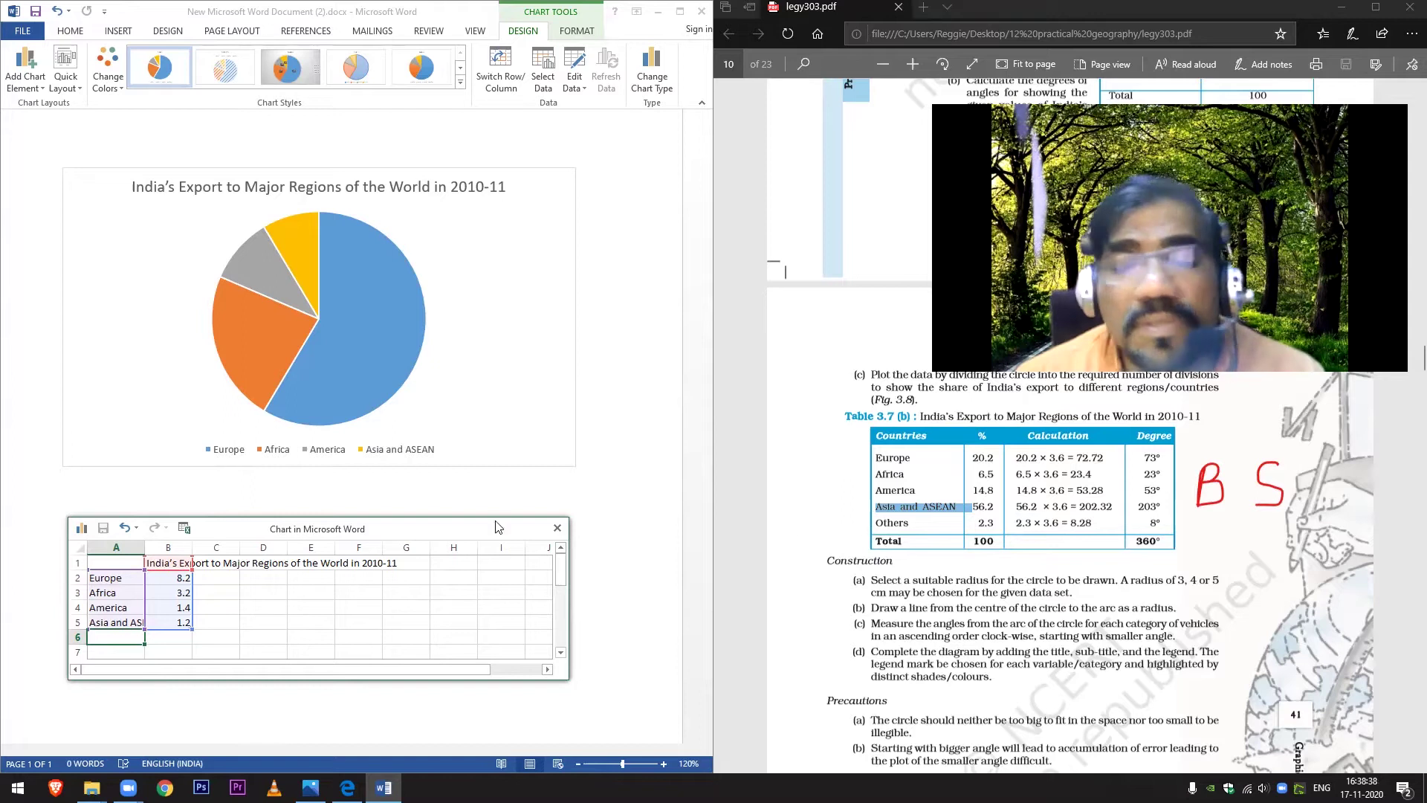
drag(911, 523, 884, 533)
click(892, 500)
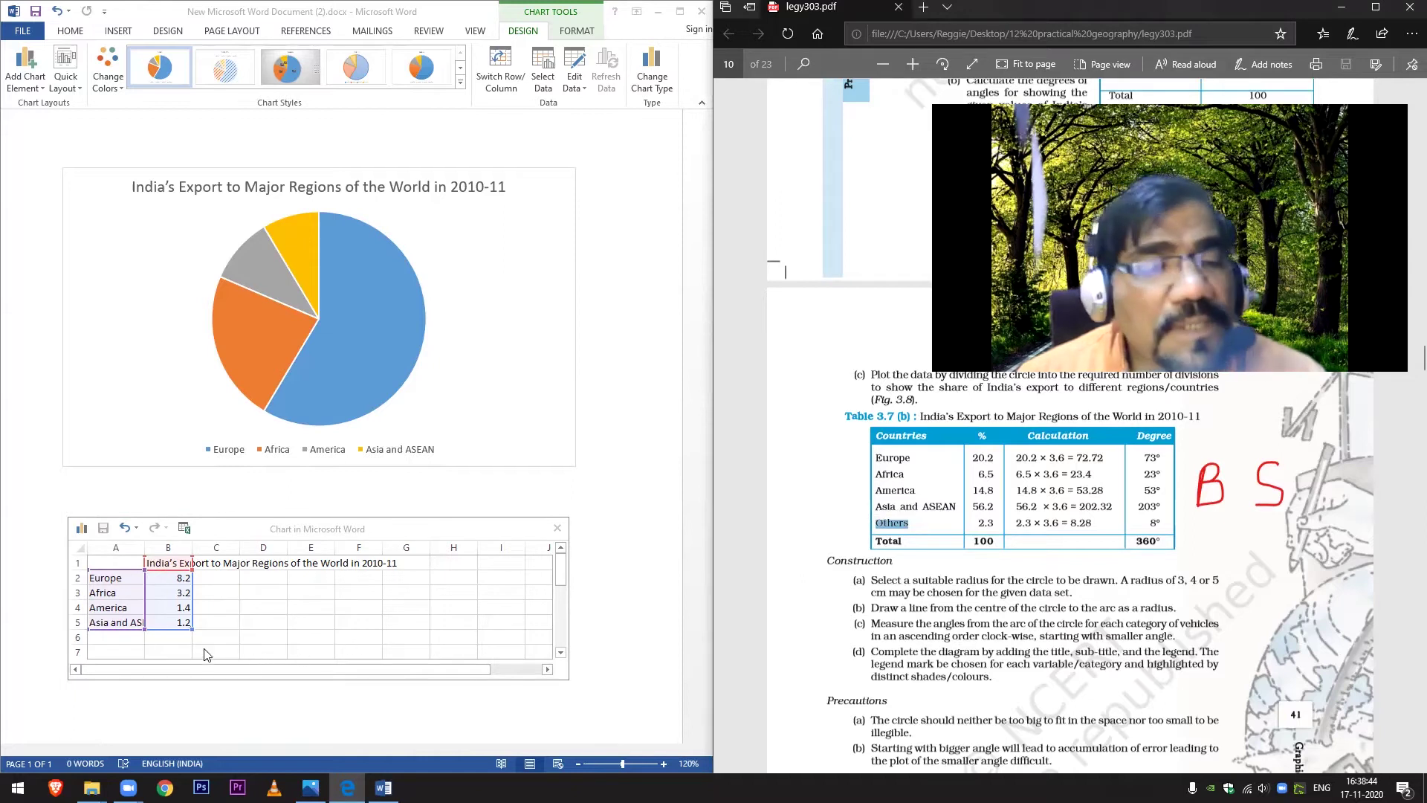
right_click(120, 638)
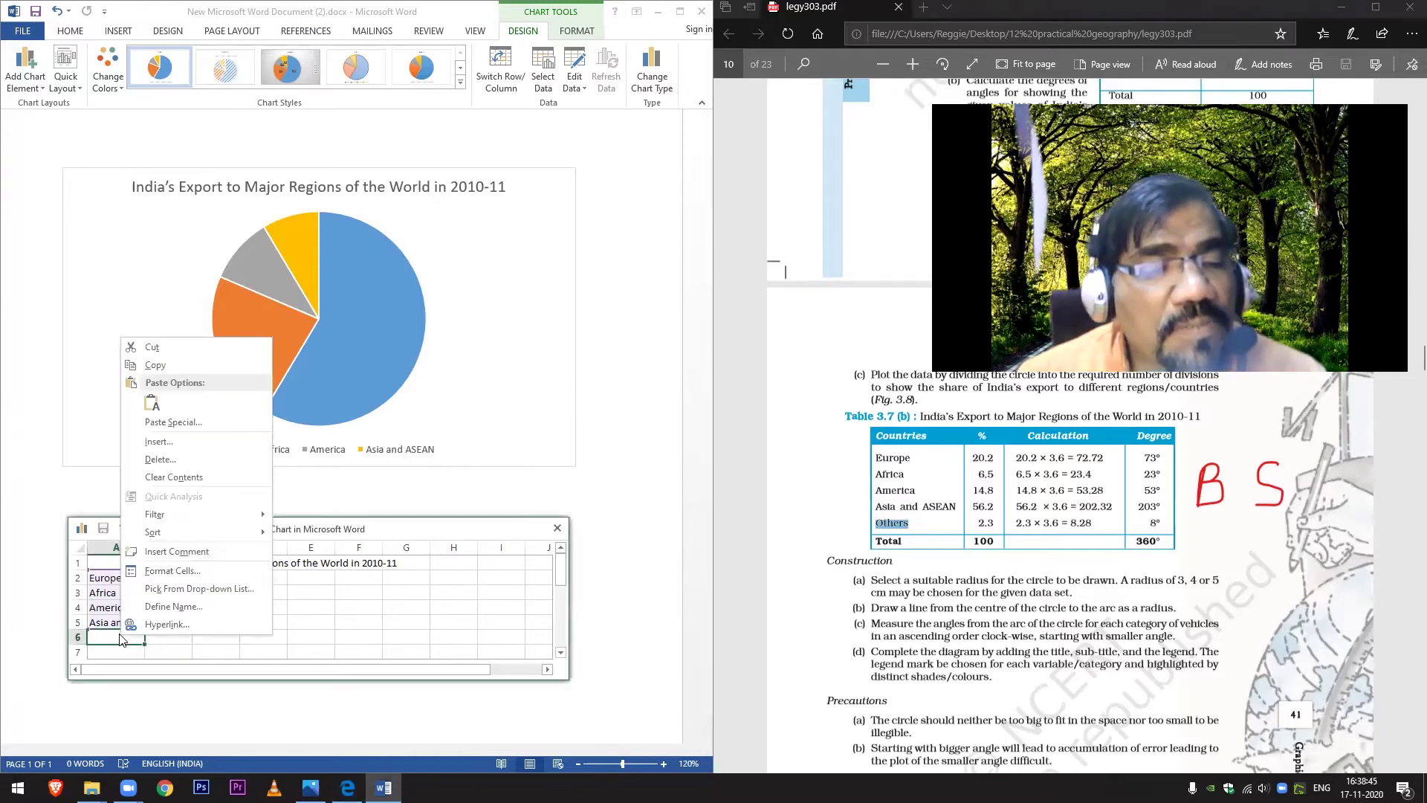
click(160, 421)
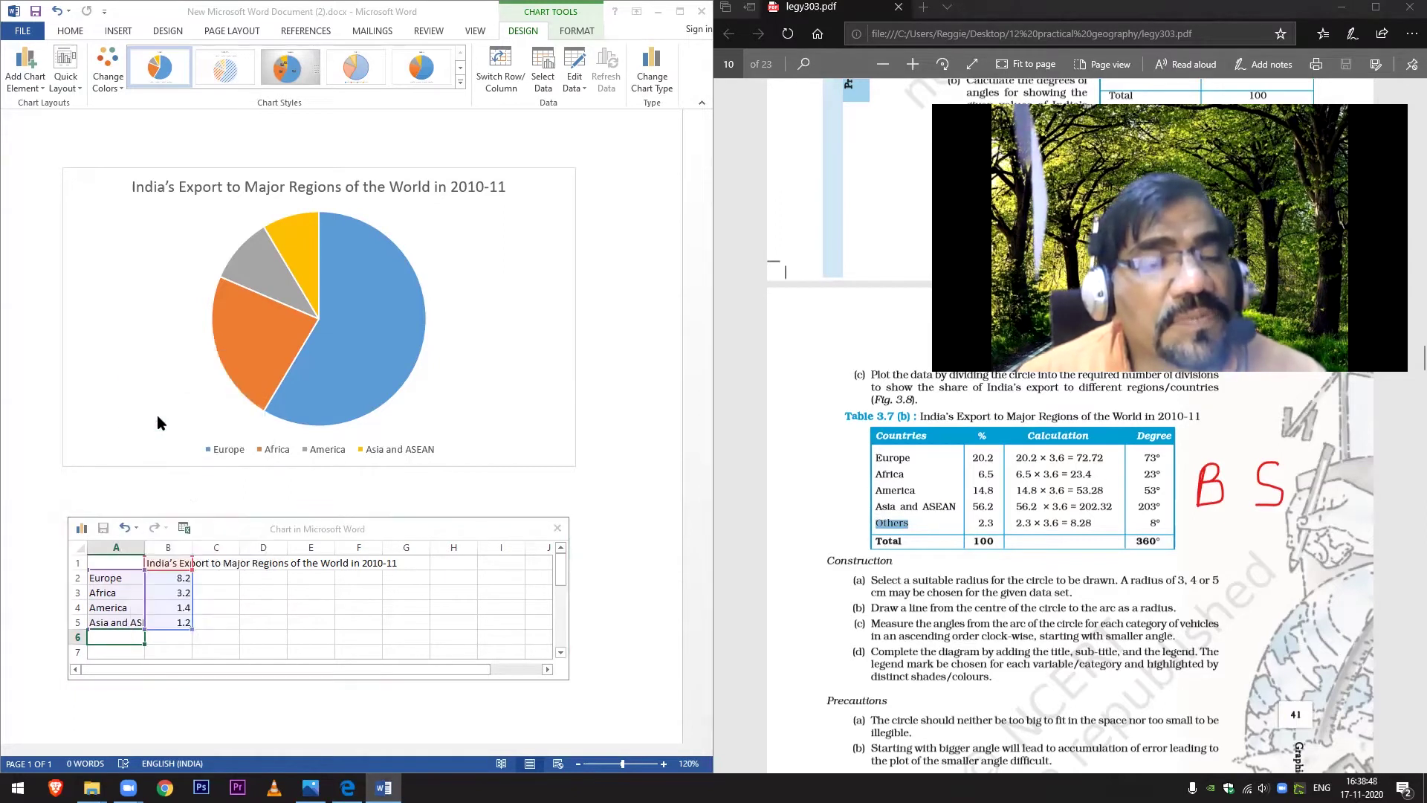
click(296, 554)
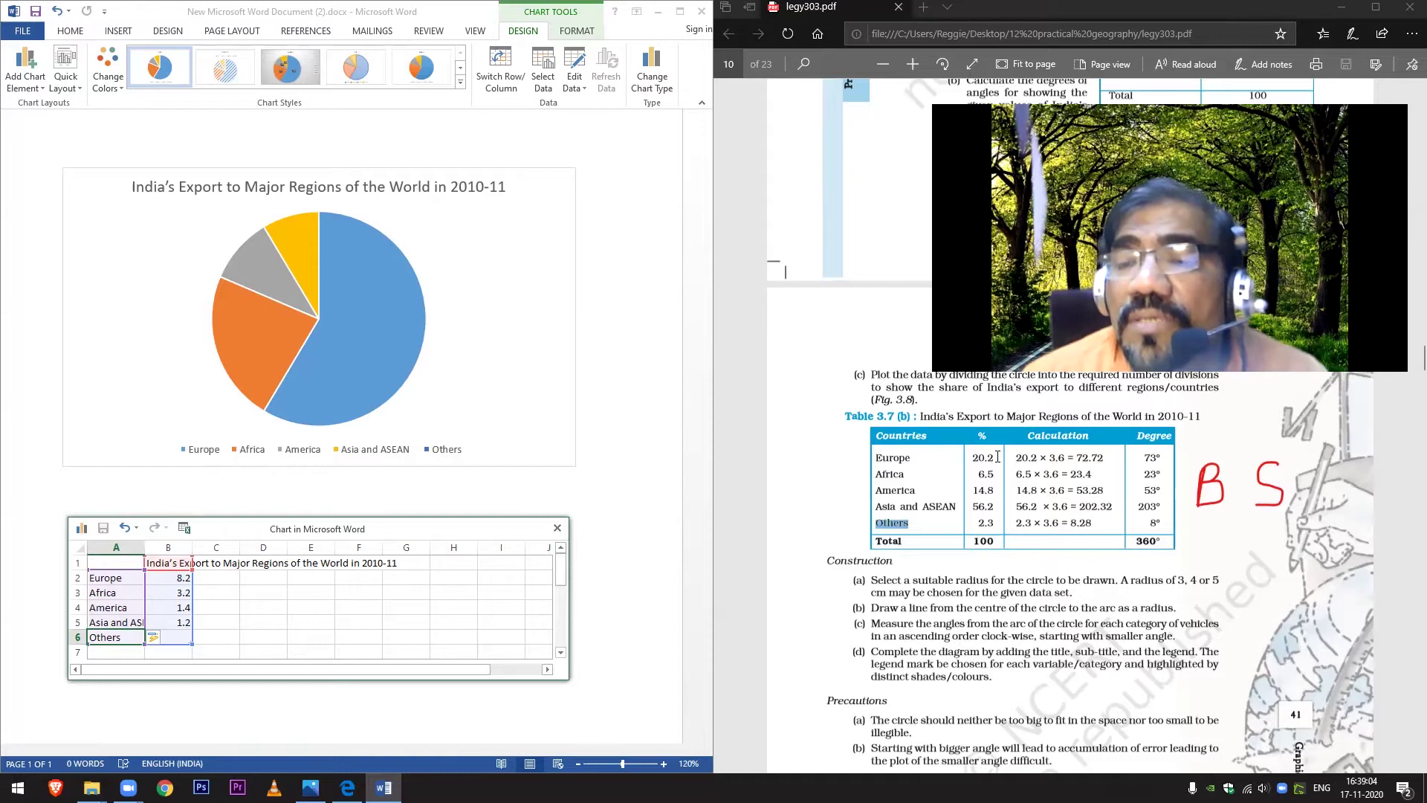
mouse_move(997, 456)
mouse_down()
mouse_move(910, 457)
mouse_move(976, 458)
mouse_up()
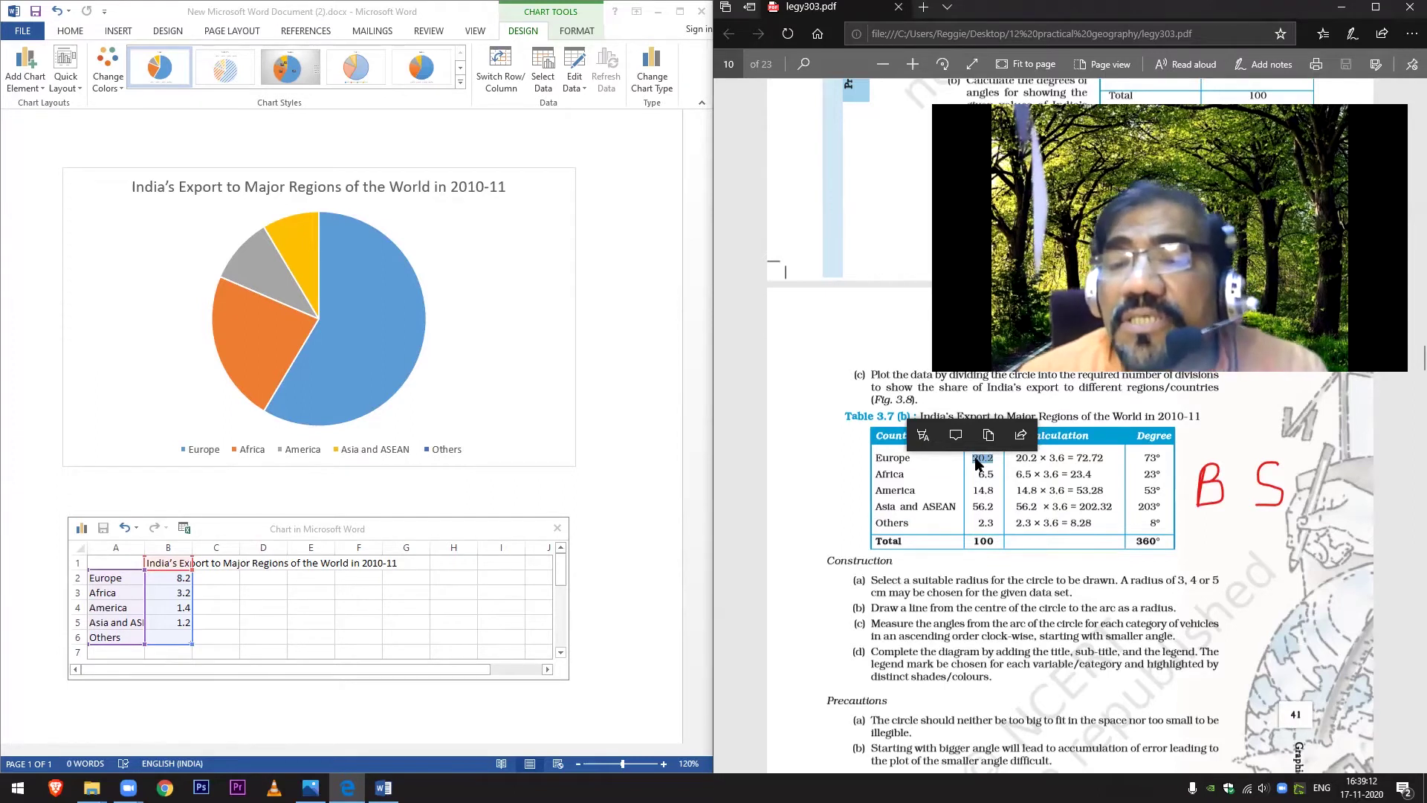
- Paste Europe's 20.2 into cell B2 and Africa's 6.5 into cell B3
click(989, 438)
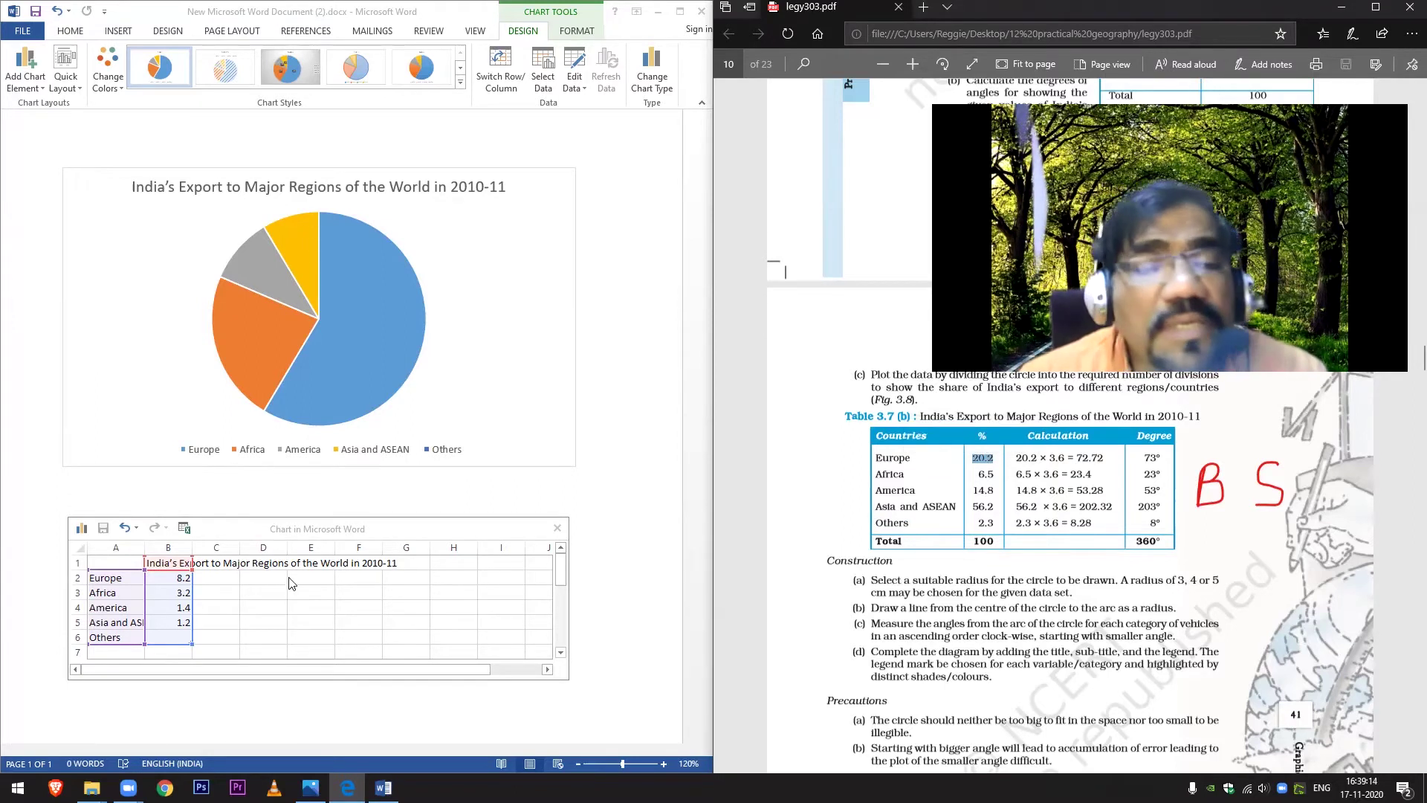
click(179, 577)
key(ctrl+v)
right_click(180, 578)
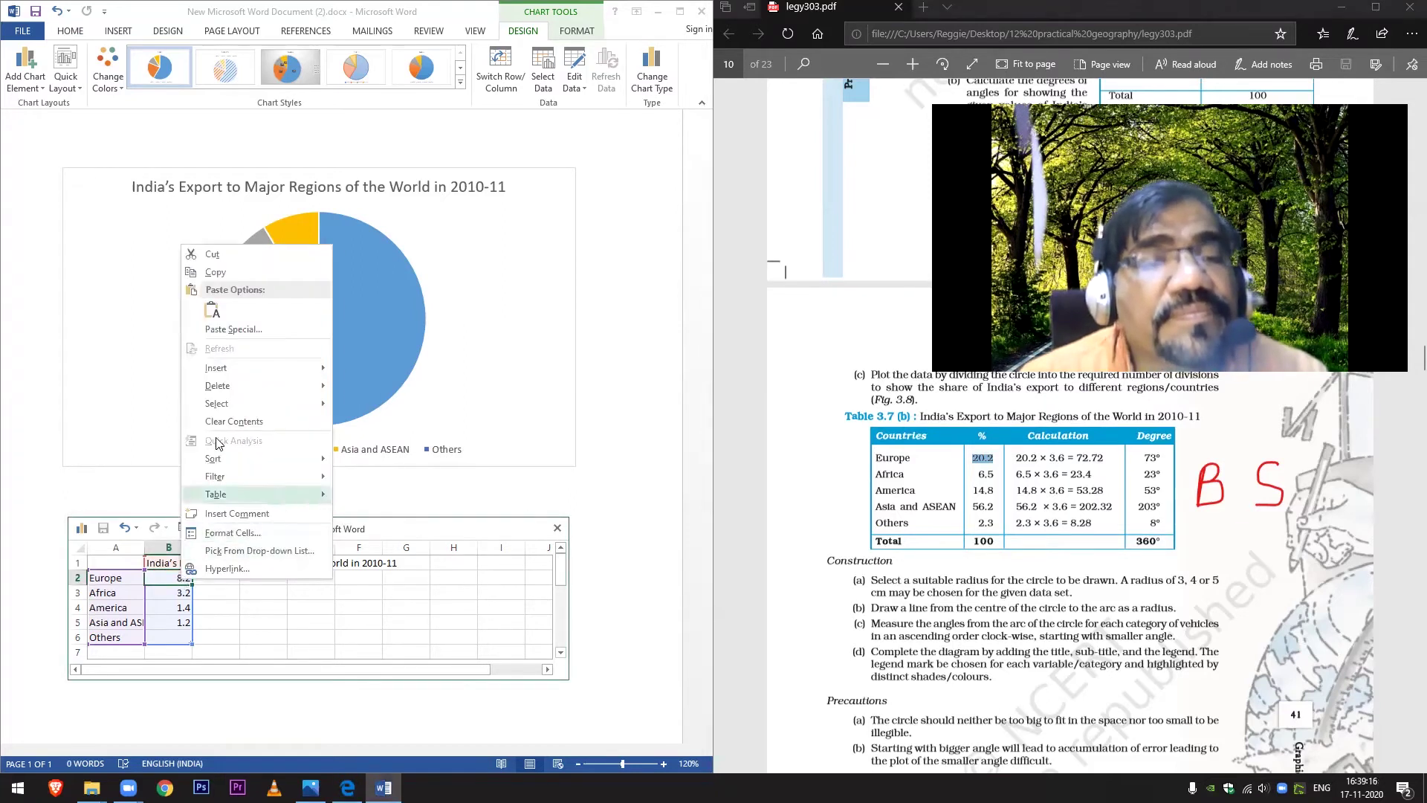
click(211, 313)
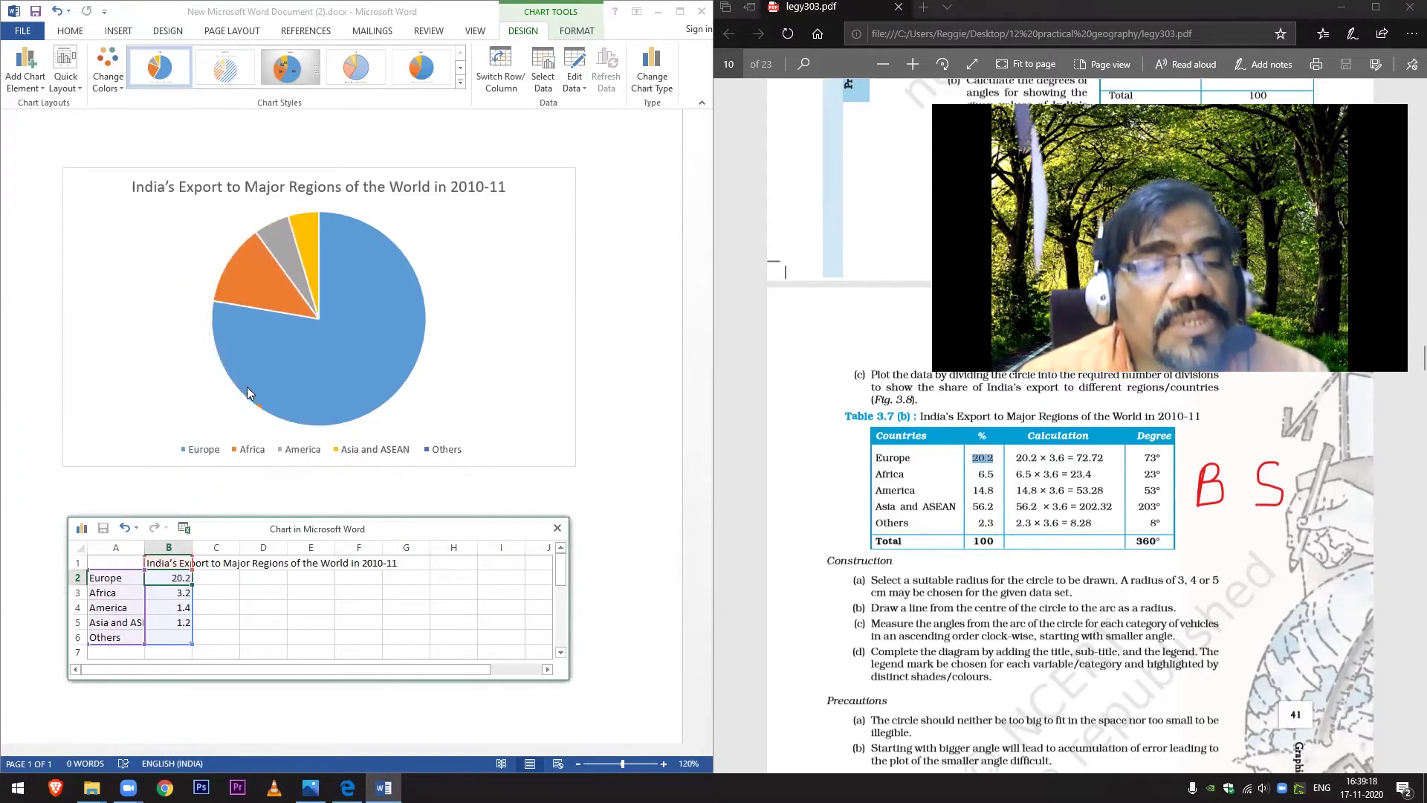
click(178, 593)
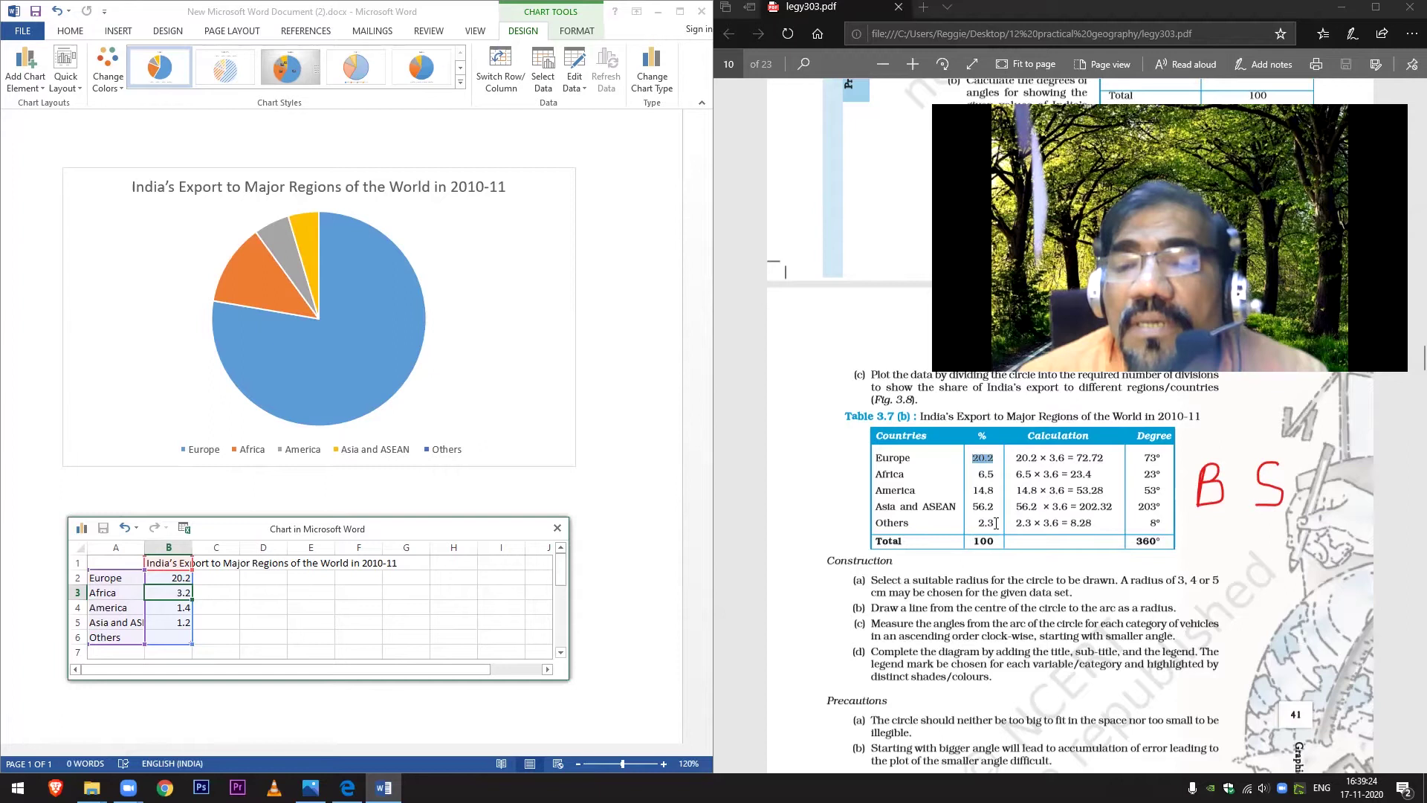
drag(978, 473, 997, 480)
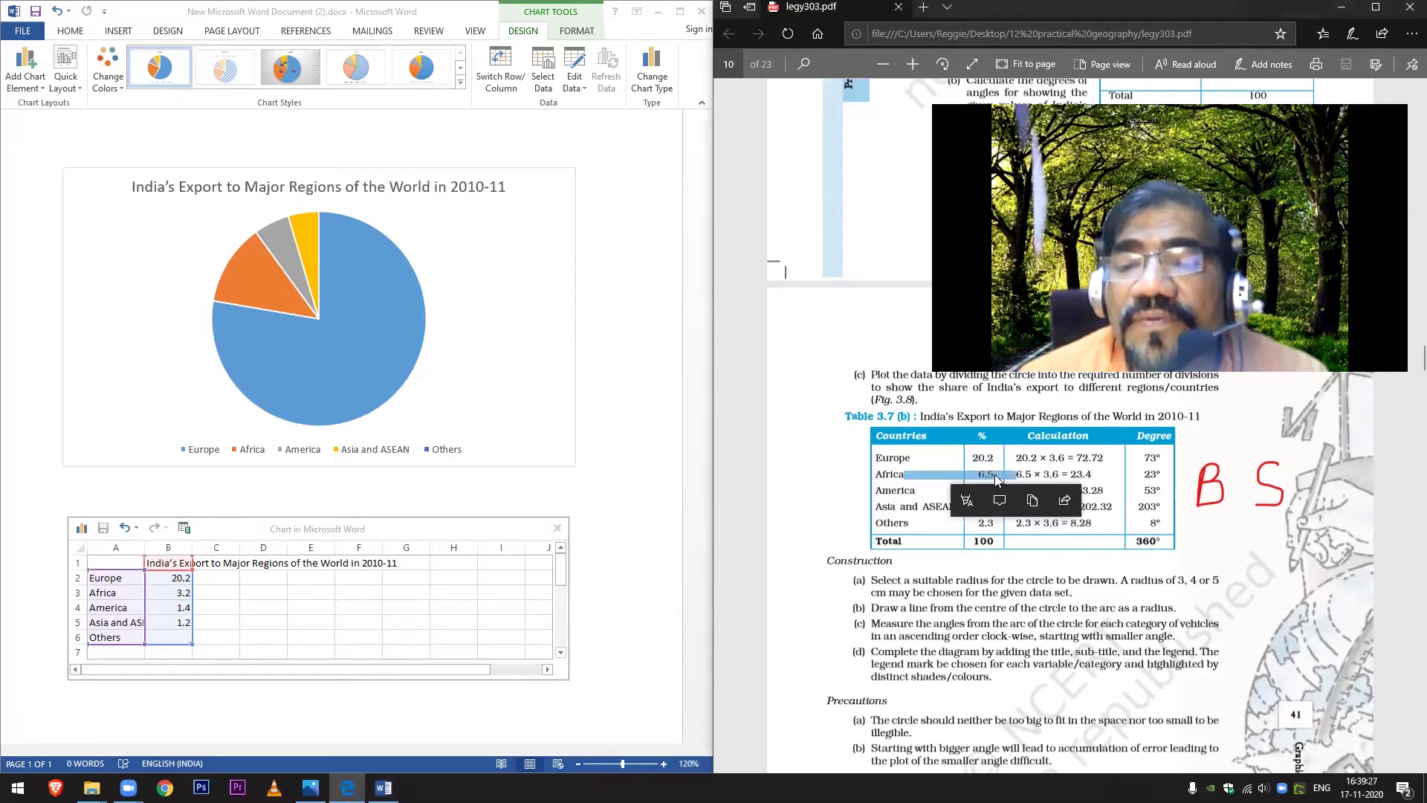
click(1032, 502)
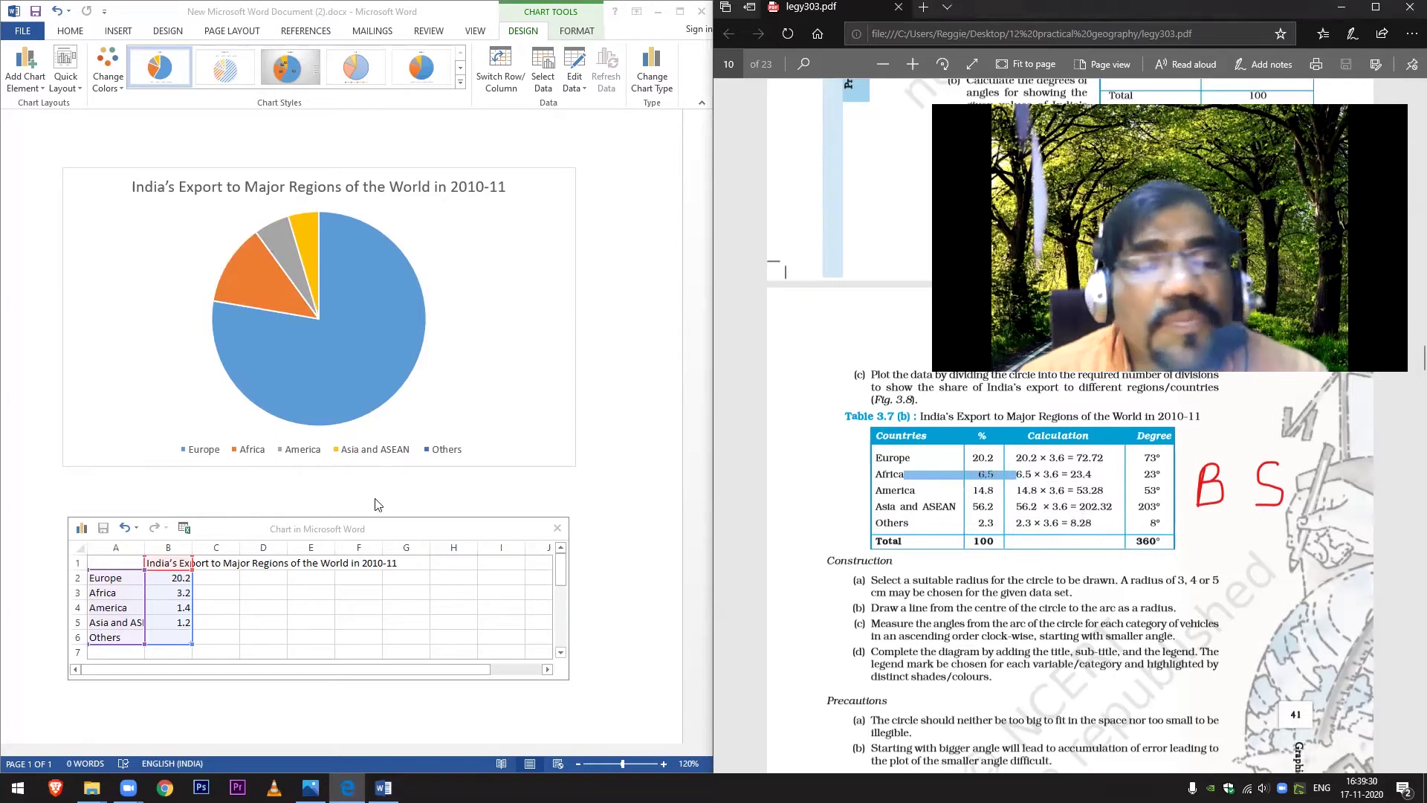
click(162, 594)
right_click(163, 594)
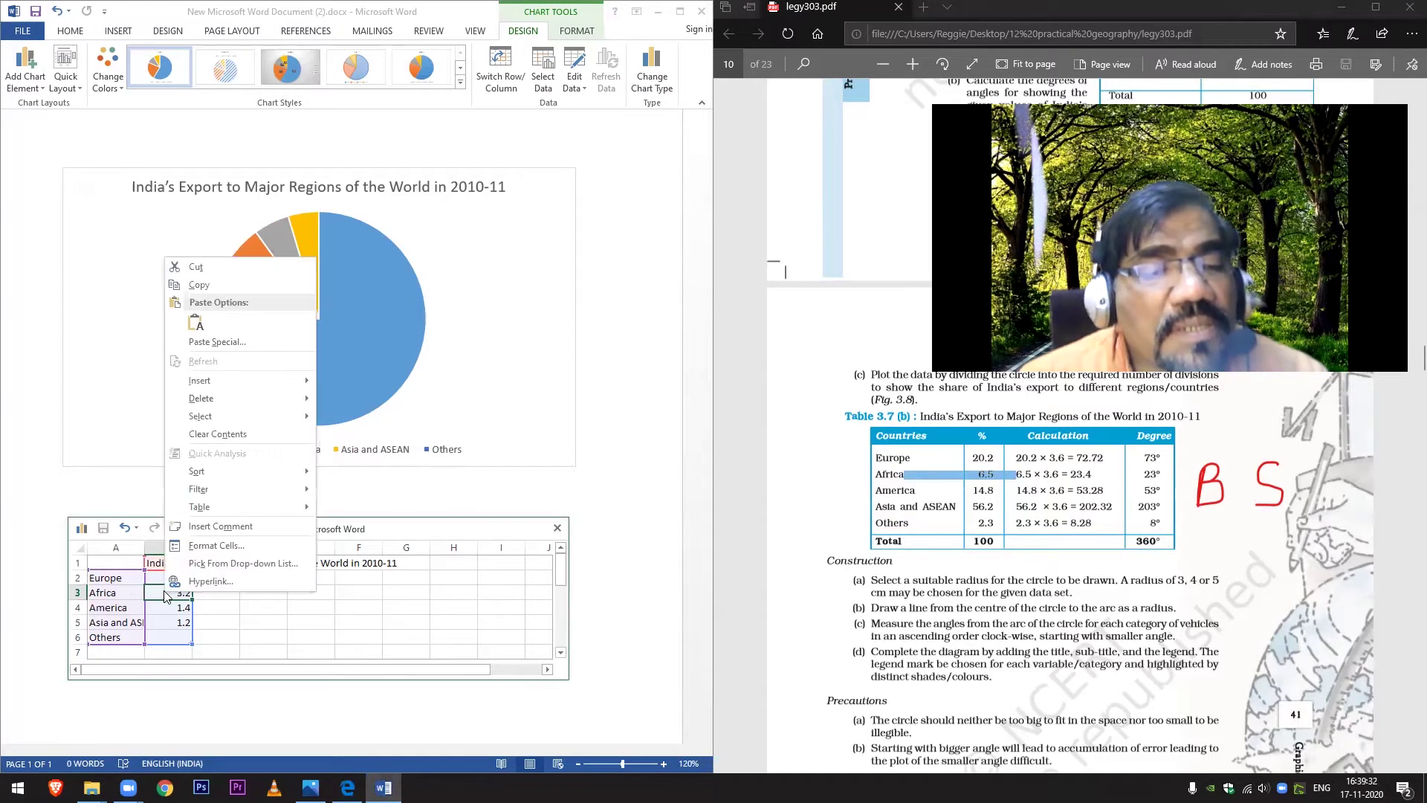
click(200, 328)
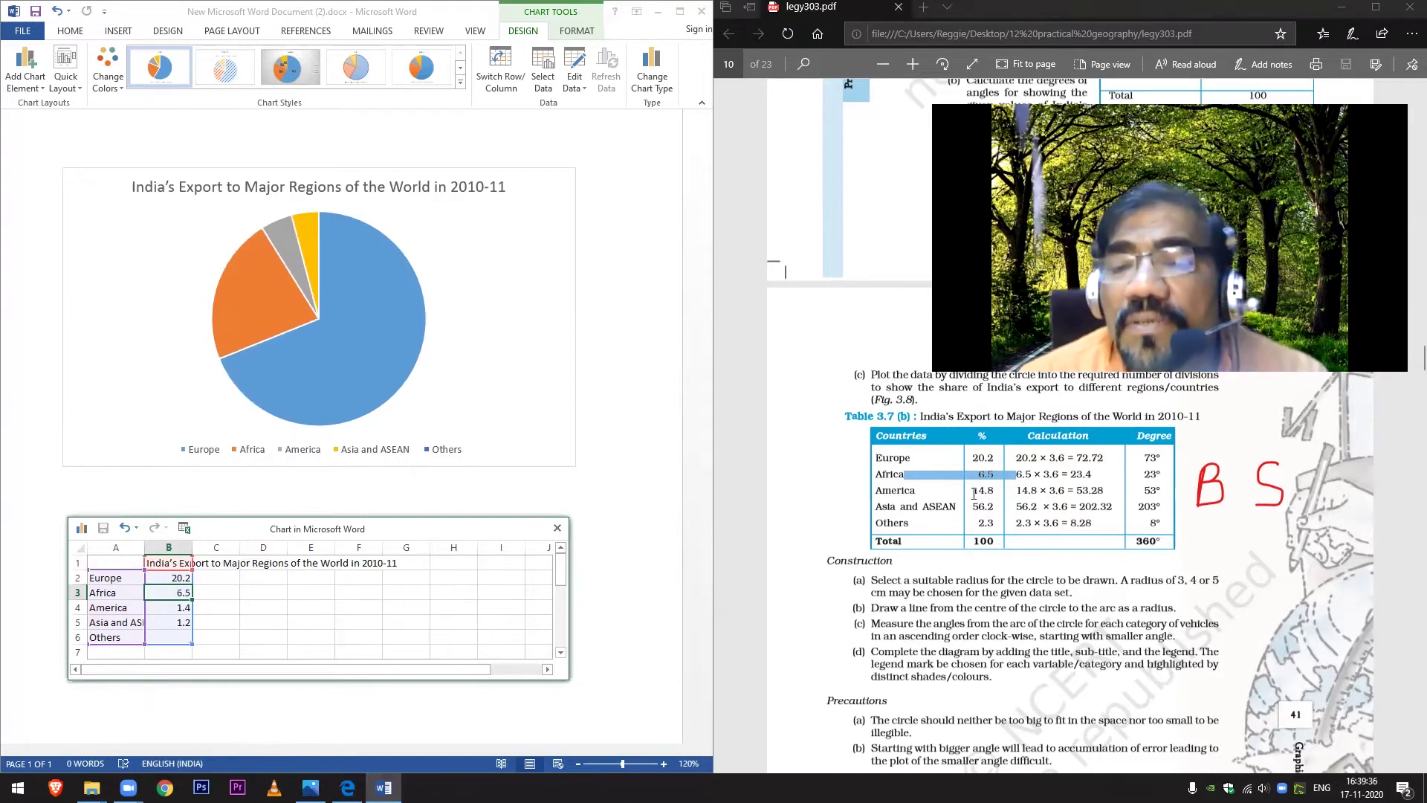
- Paste America's 14.8 into cell B4 and Asia and ASEAN's 56.2 into cell B5
mouse_move(972, 491)
mouse_down()
mouse_move(1000, 493)
mouse_move(989, 497)
mouse_up()
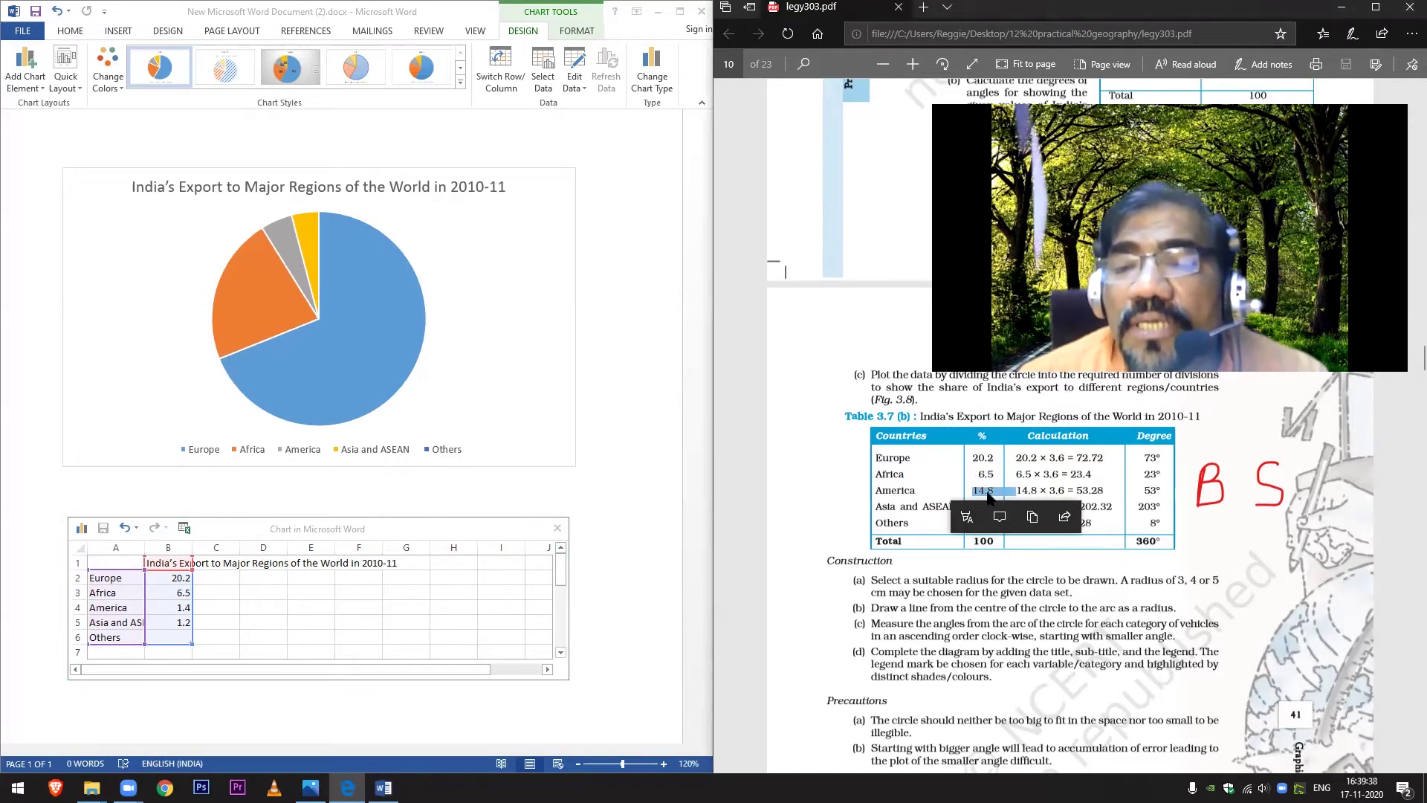
click(1032, 516)
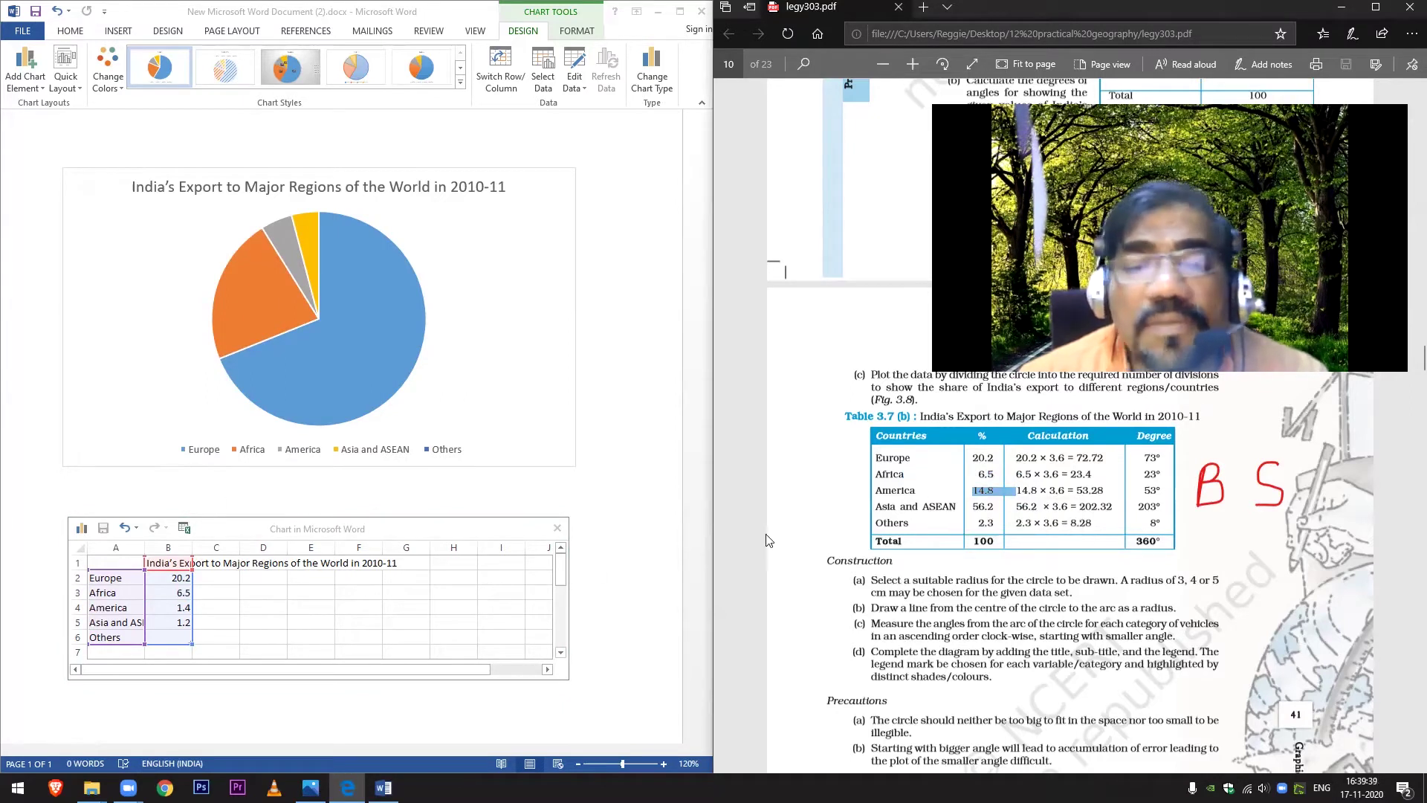
click(171, 608)
right_click(171, 608)
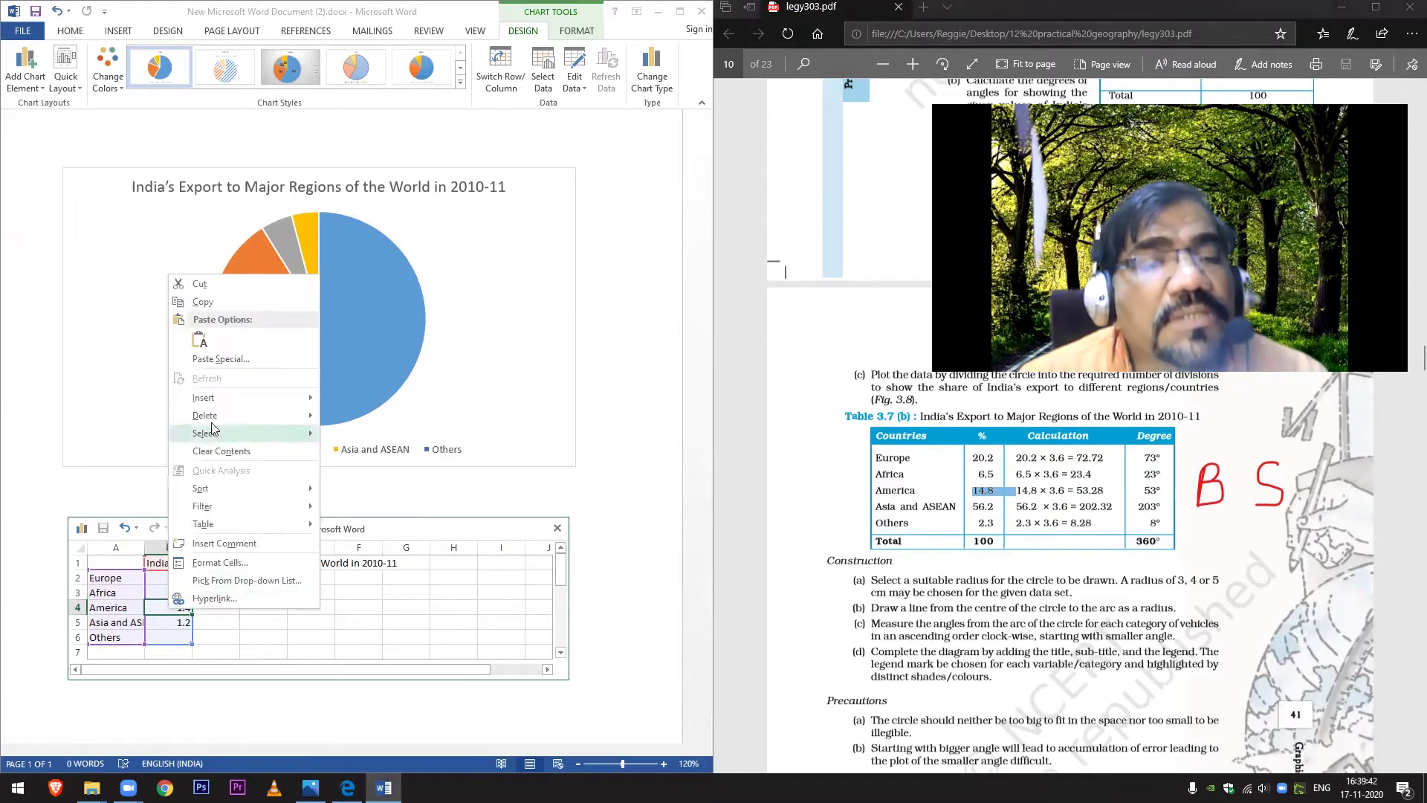
click(223, 360)
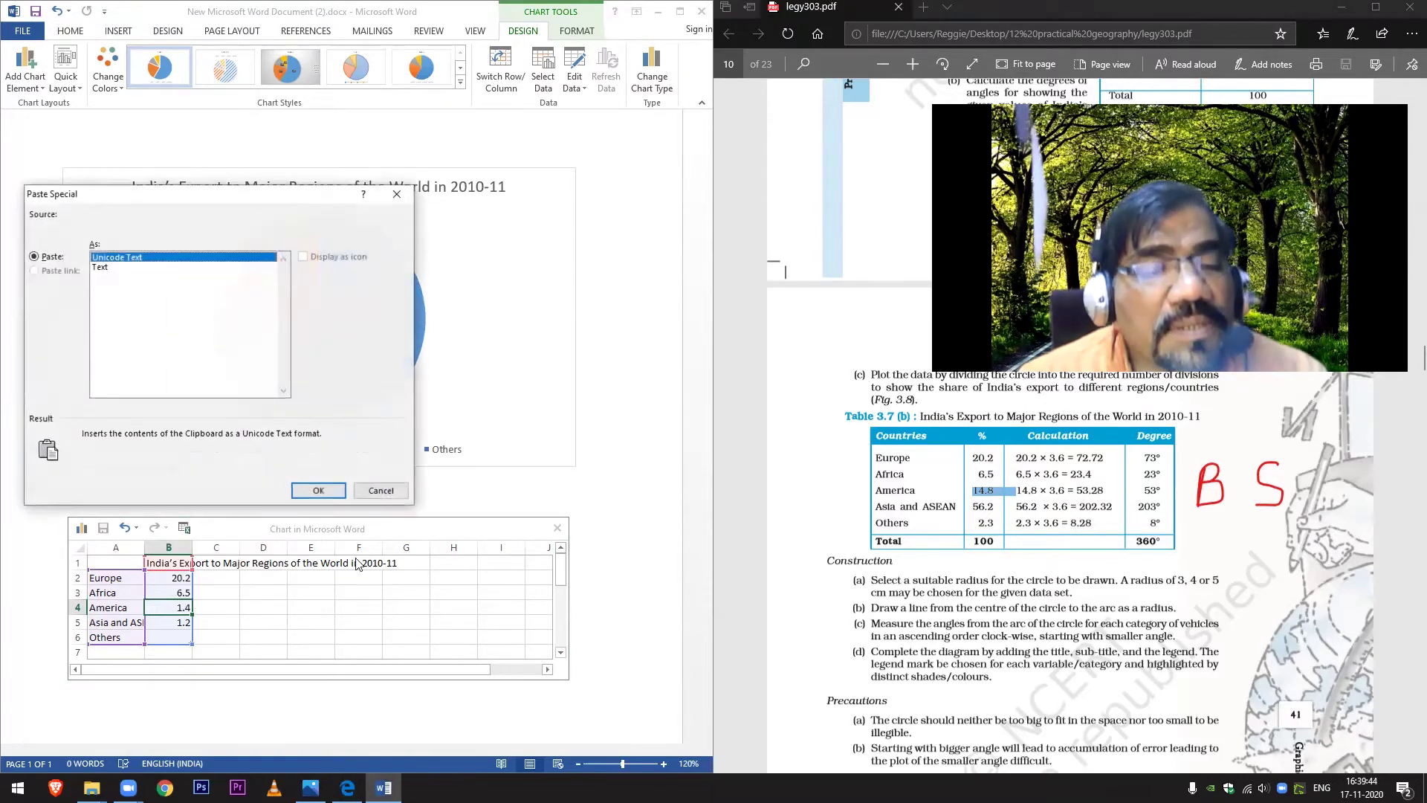
click(328, 488)
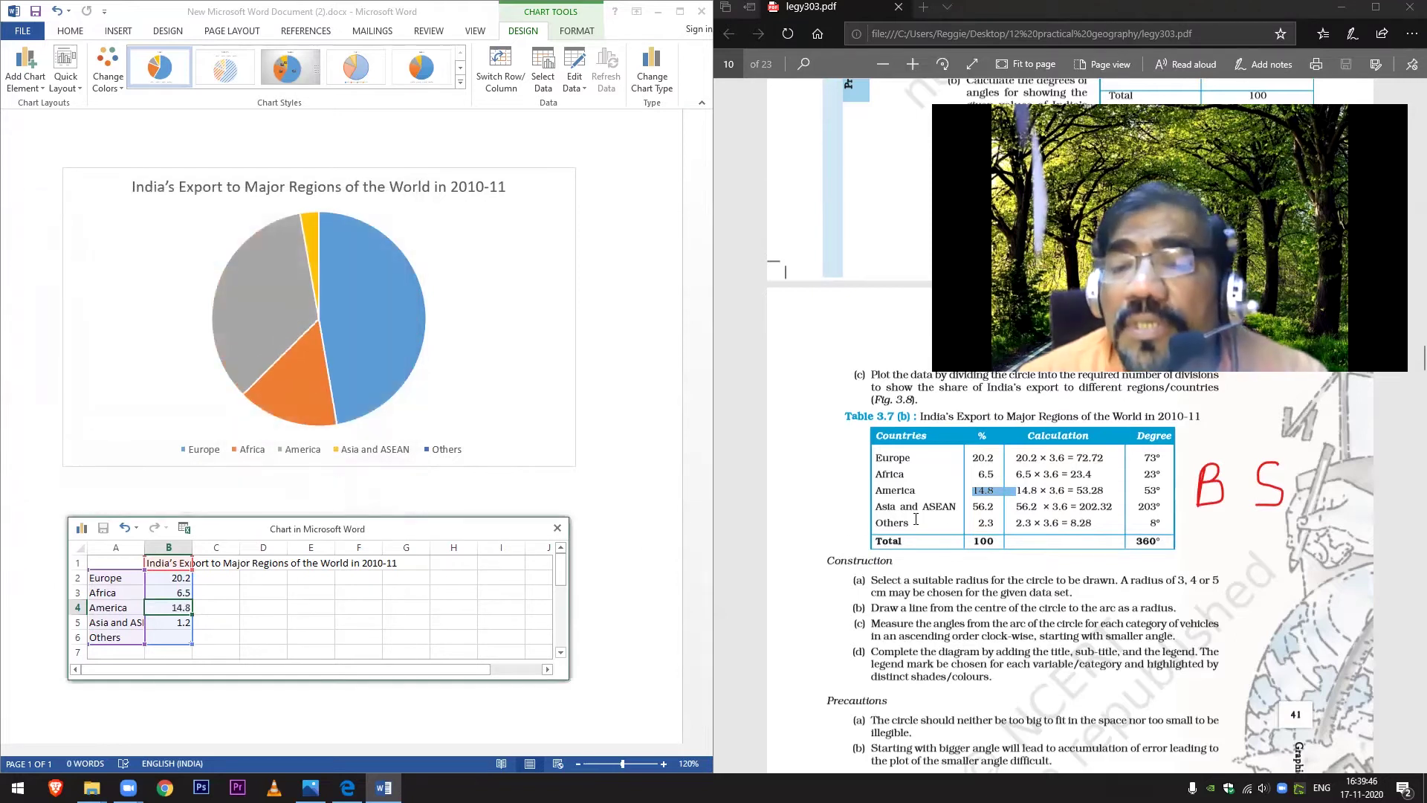
drag(971, 506, 997, 507)
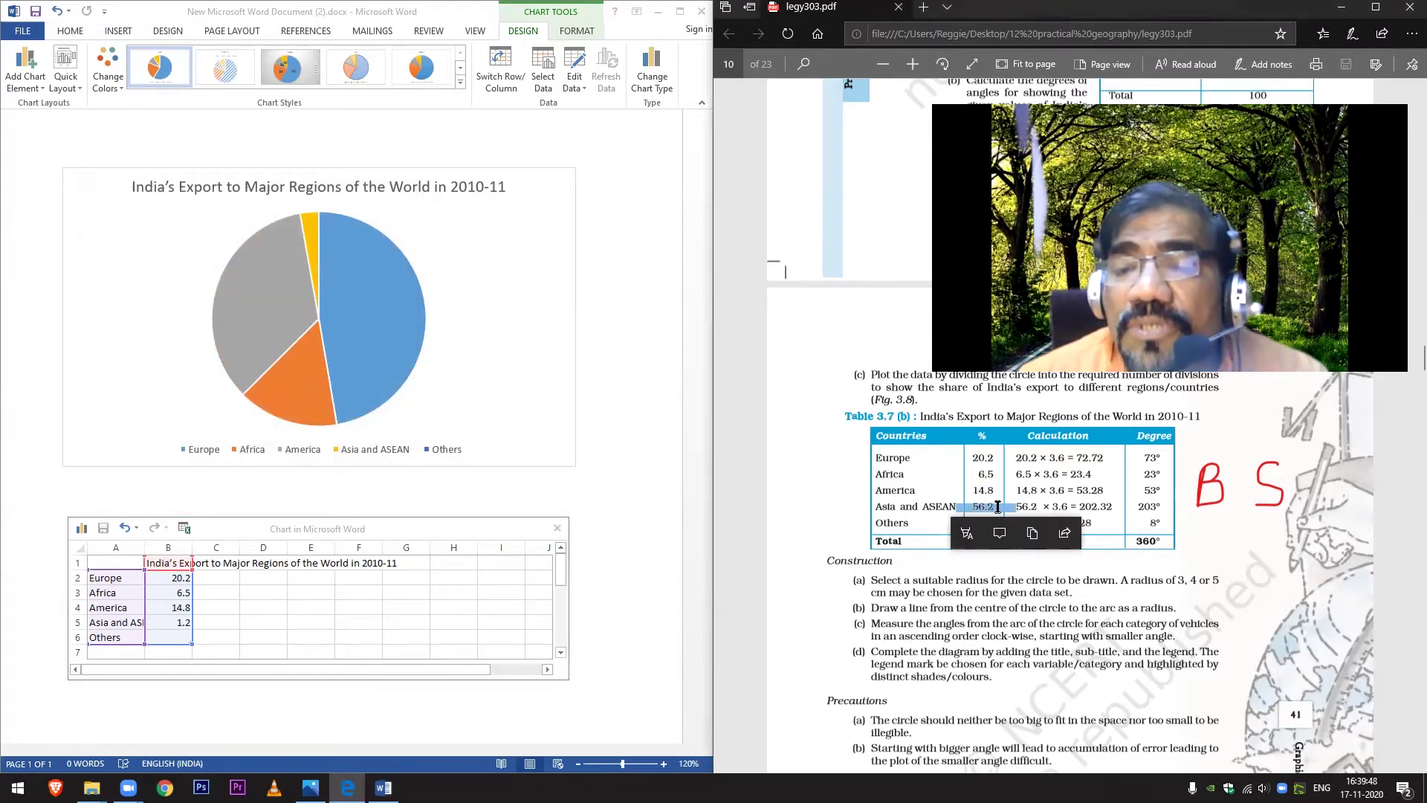
click(1032, 533)
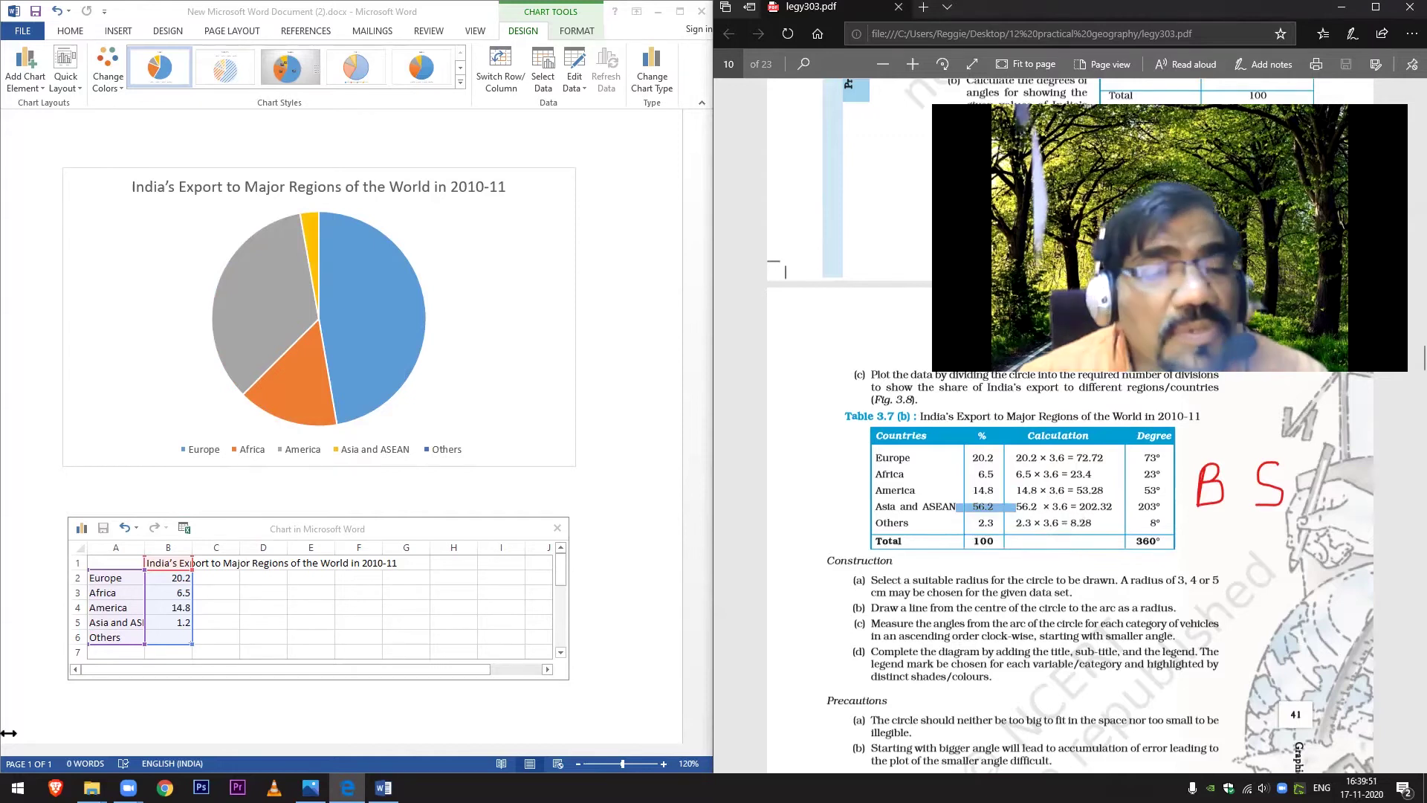
right_click(162, 624)
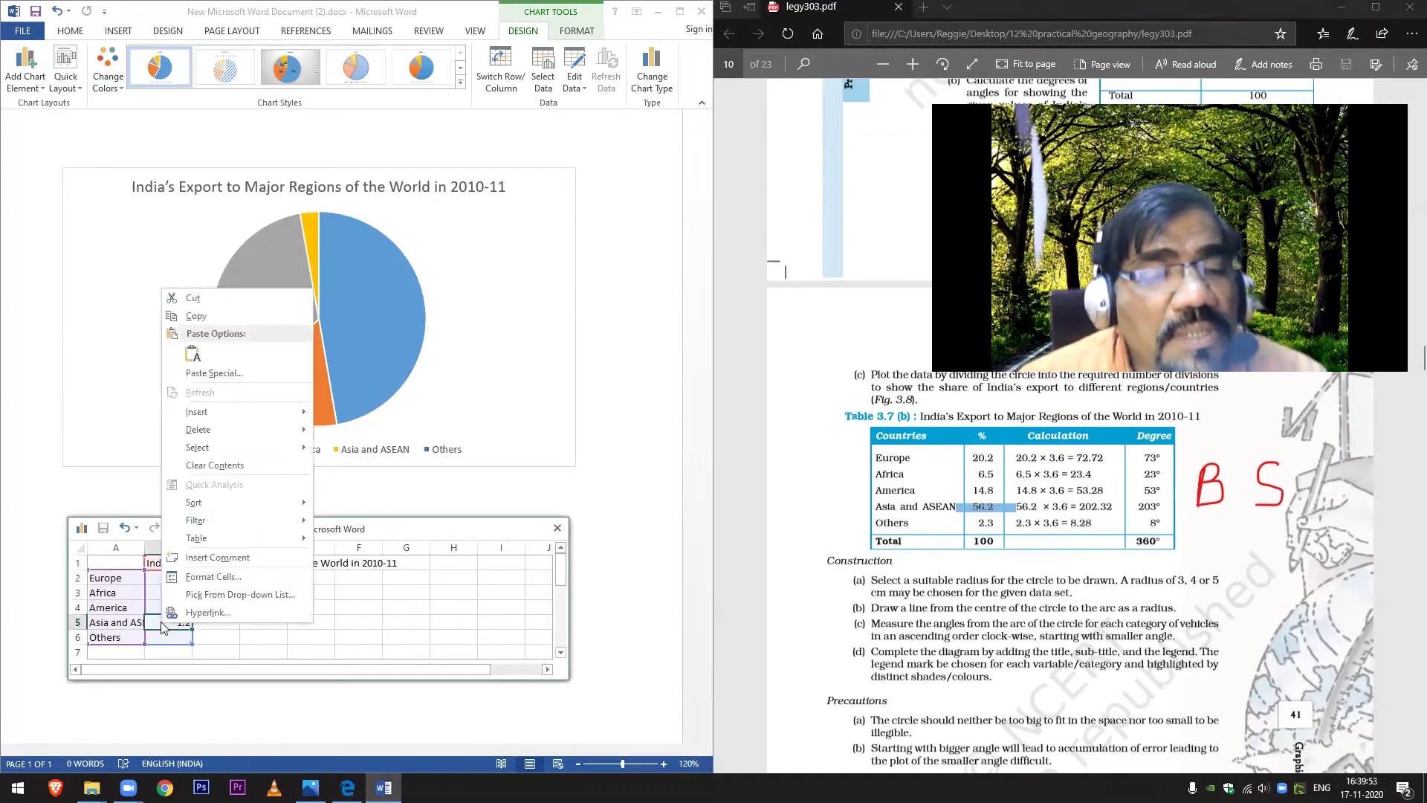
click(214, 373)
click(310, 507)
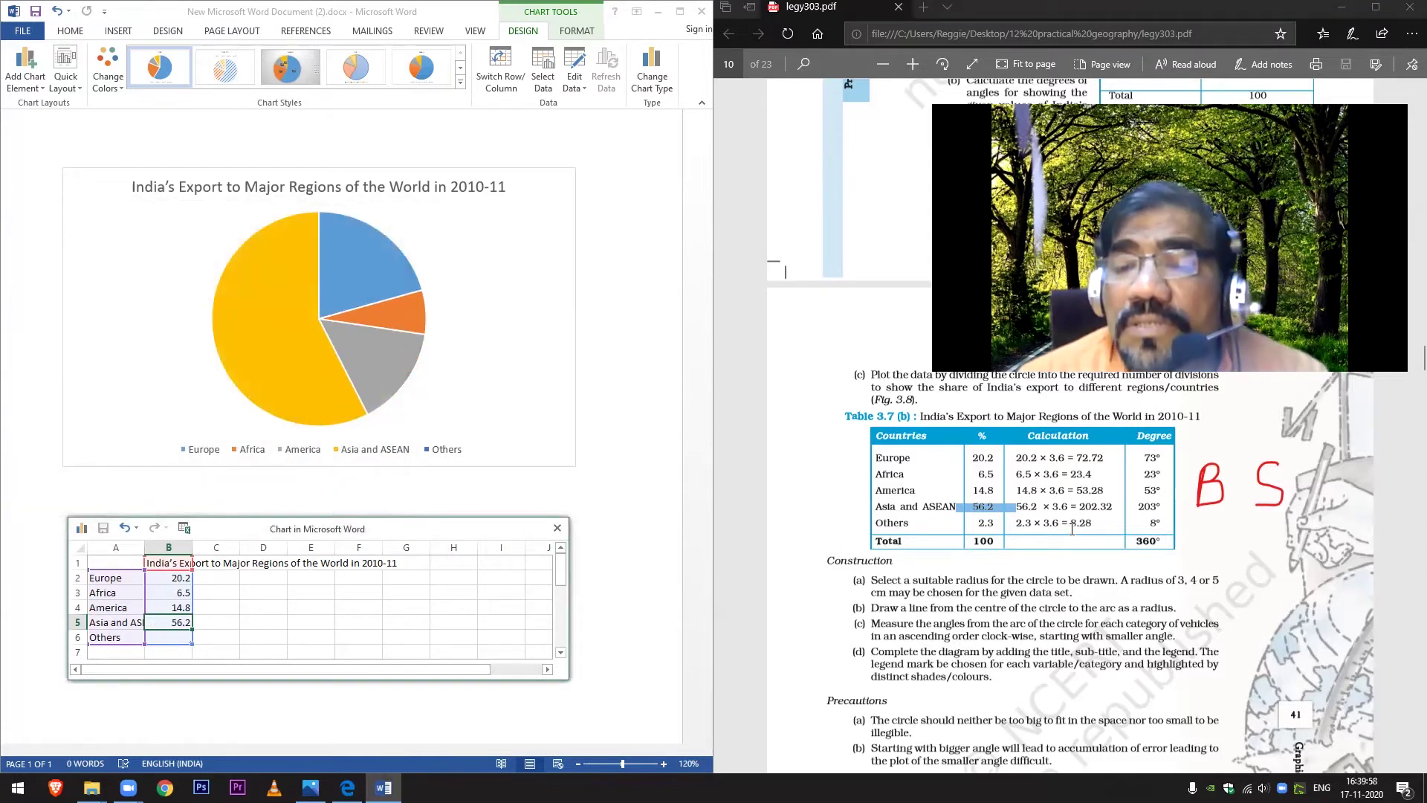
- Paste Others' 2.3 into cell B6, then select the chart
drag(982, 522, 979, 522)
click(994, 504)
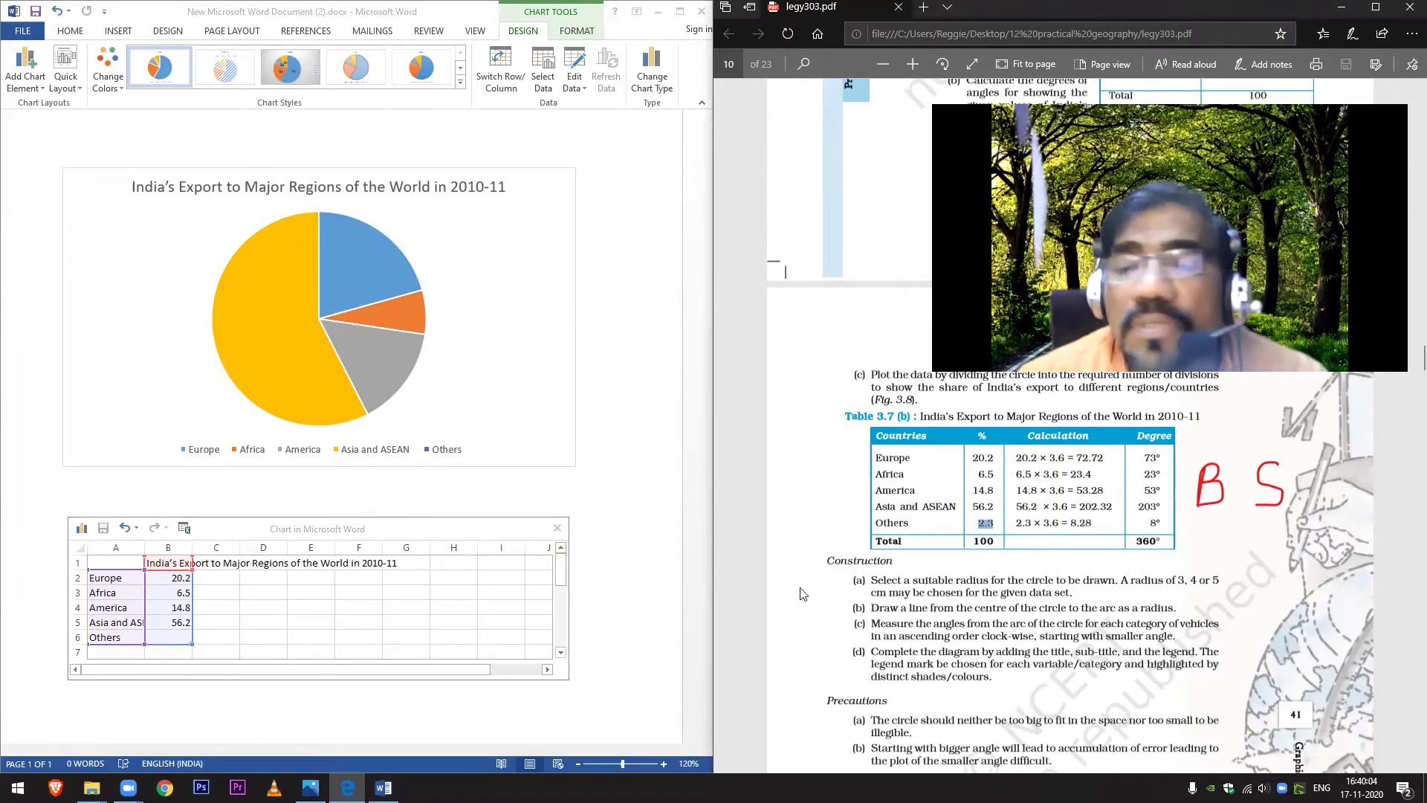
right_click(988, 525)
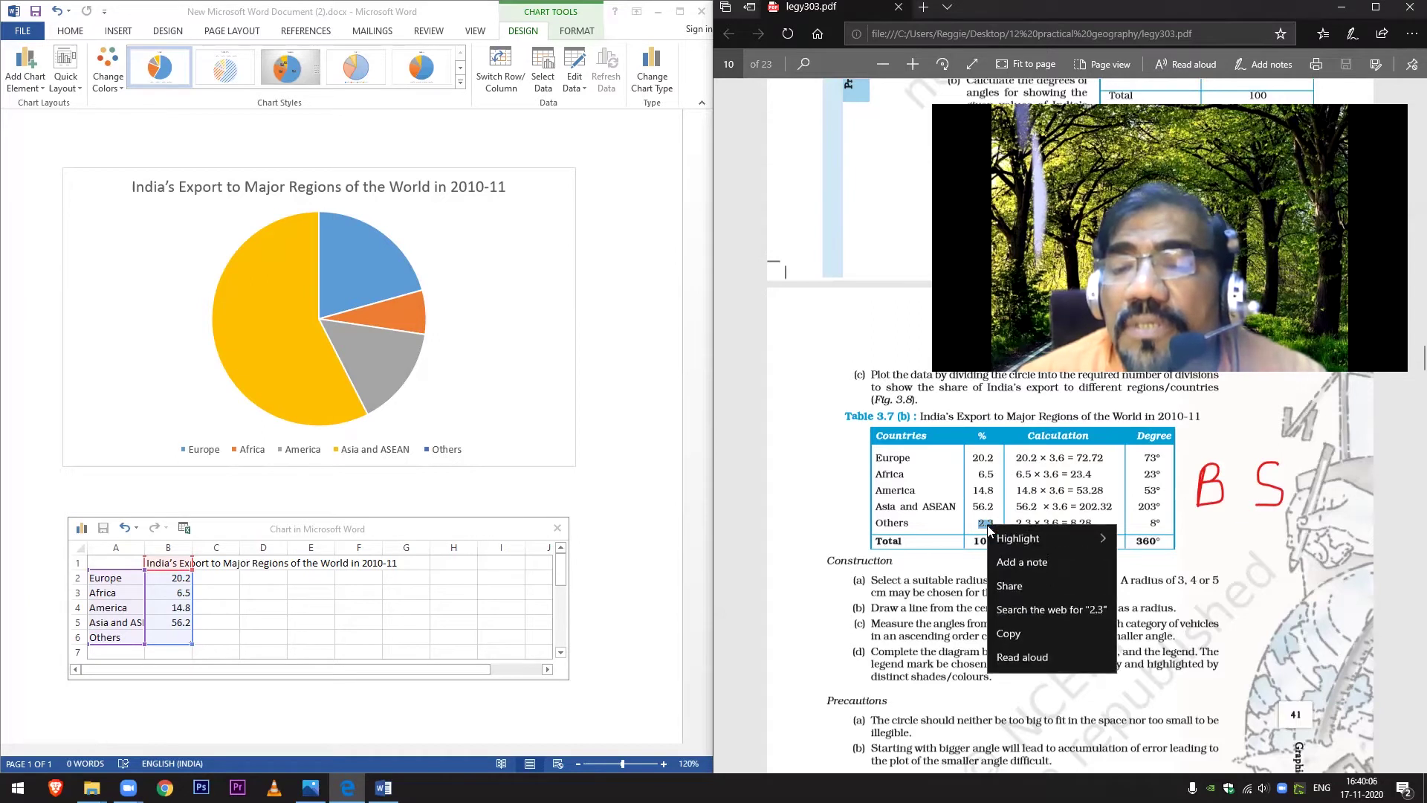
click(1008, 634)
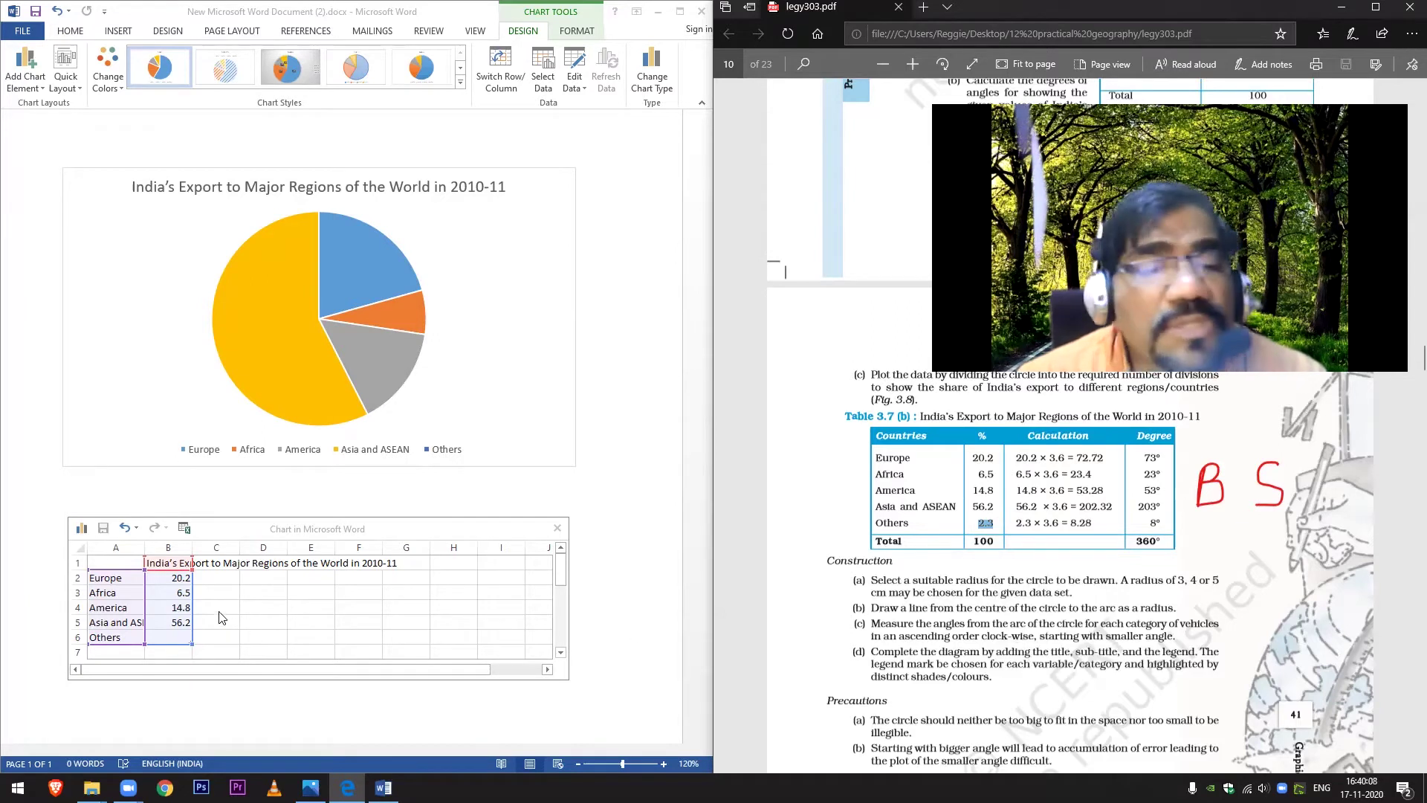
right_click(169, 641)
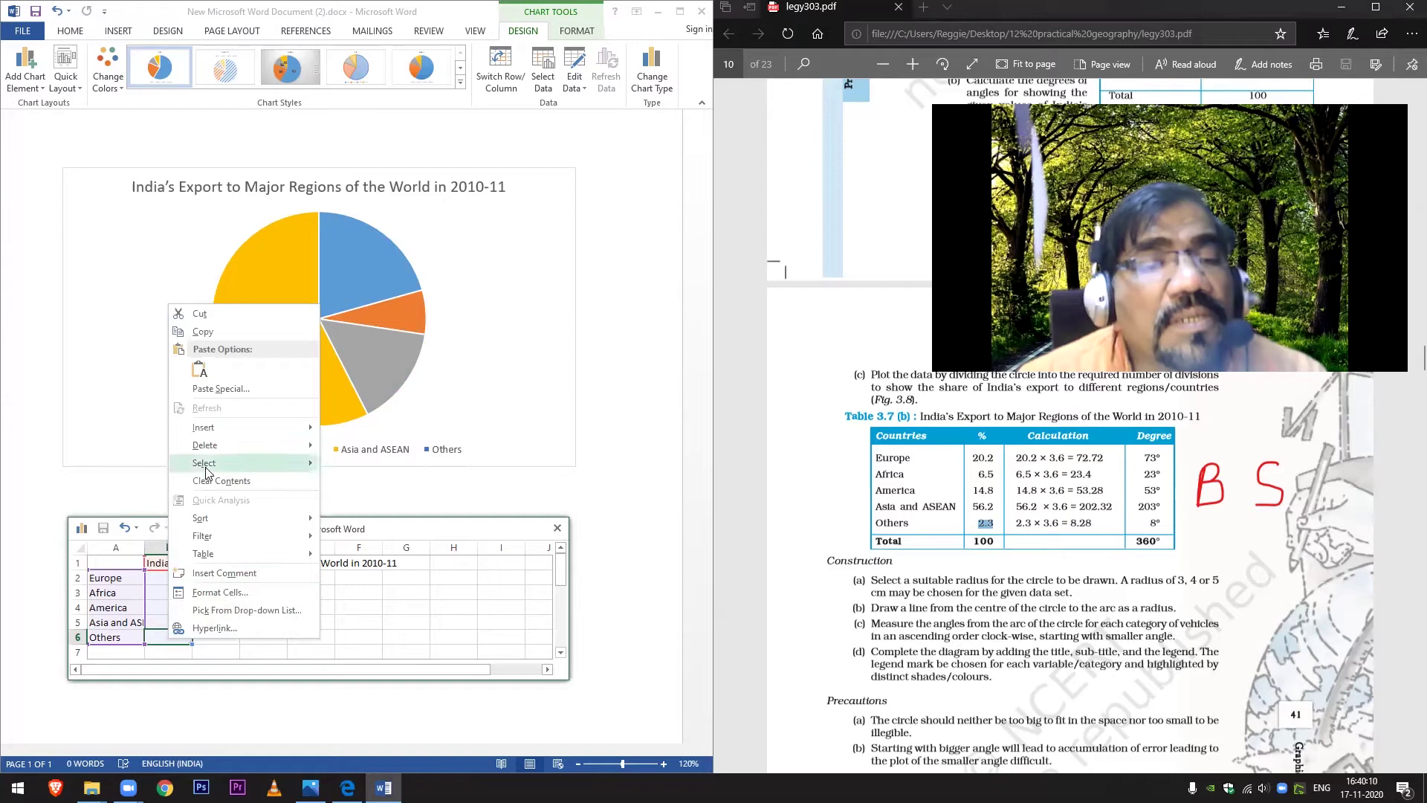
click(211, 389)
click(305, 526)
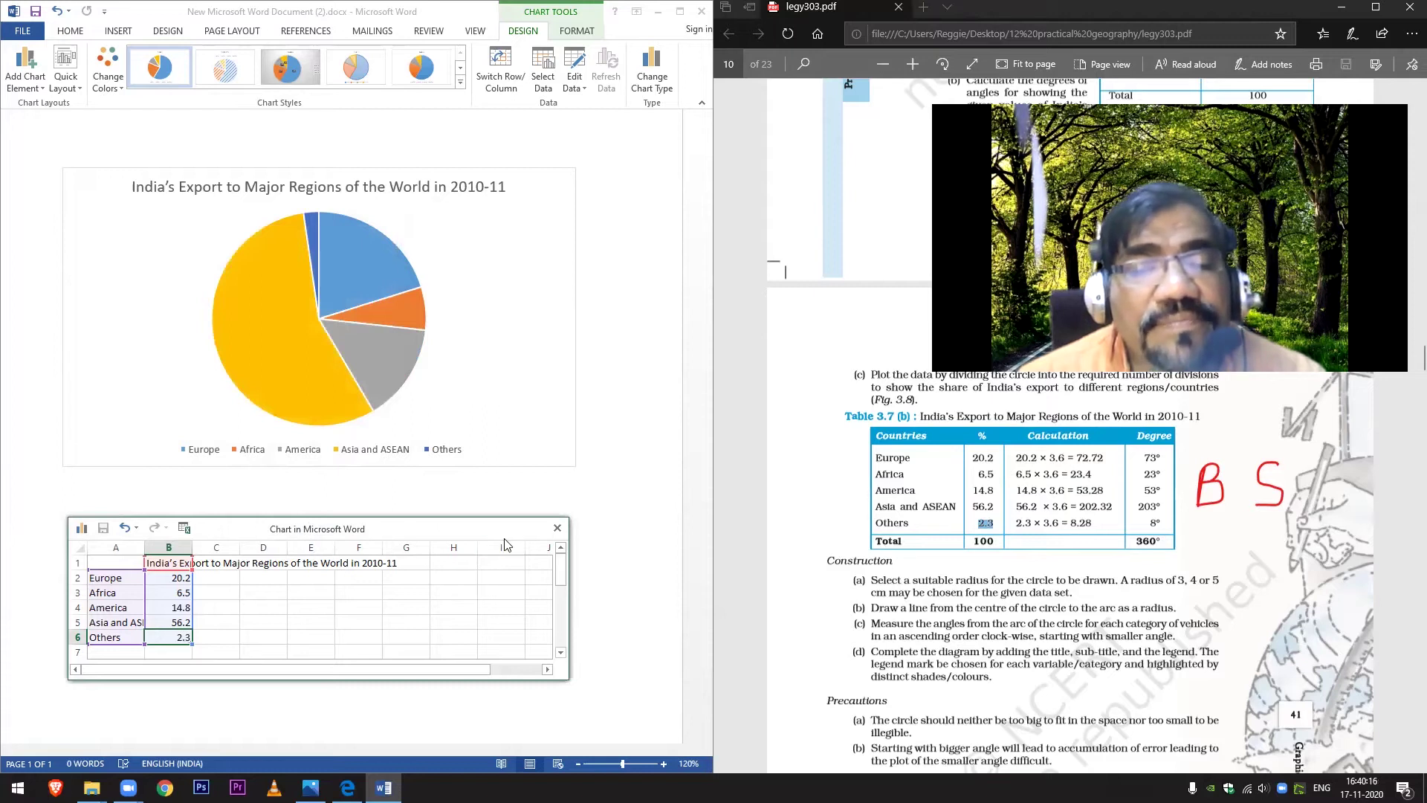
click(443, 496)
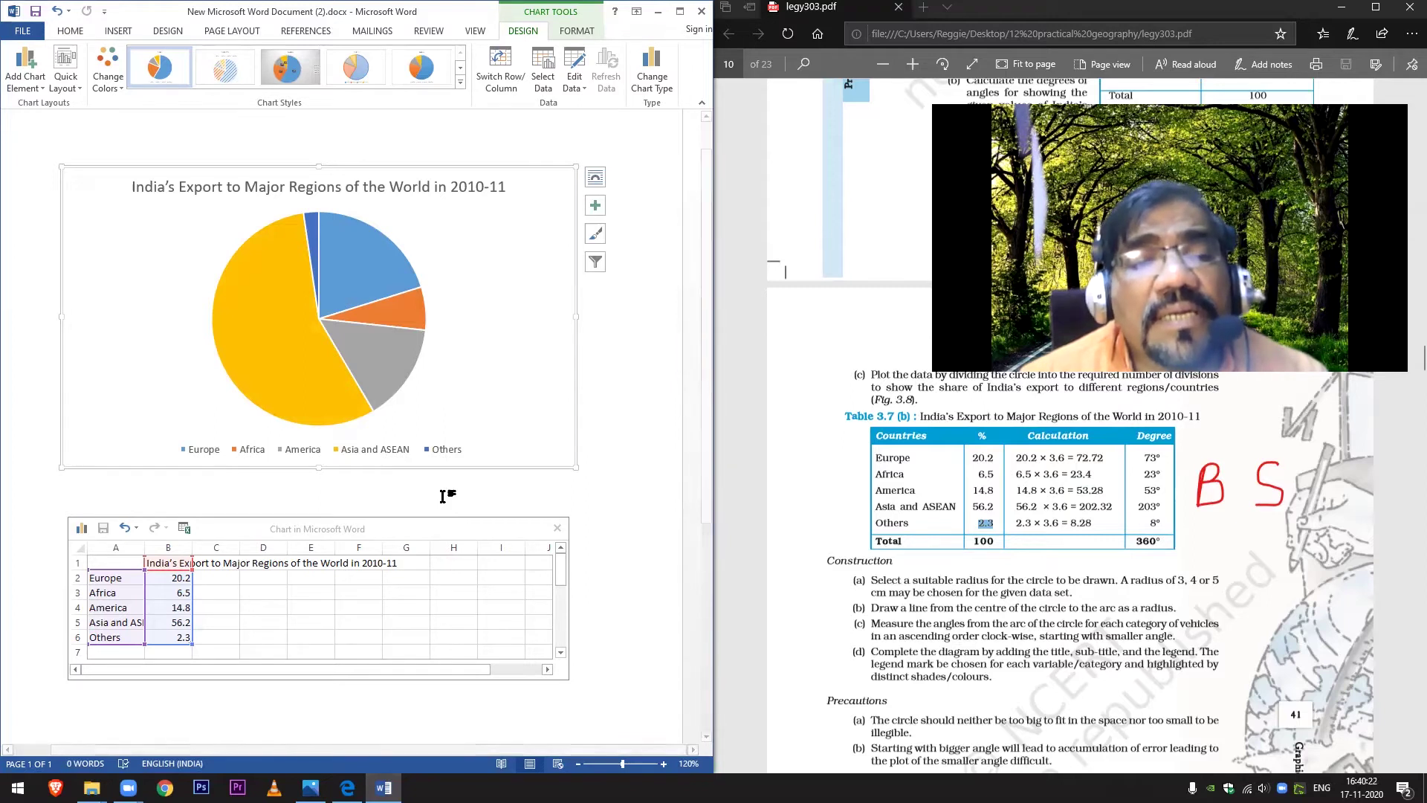
- Turn on Data Labels from Chart Elements so the slices show 20.2, 6.5, 14.8, 56.2, 2.3
scroll(949, 563, down, 4)
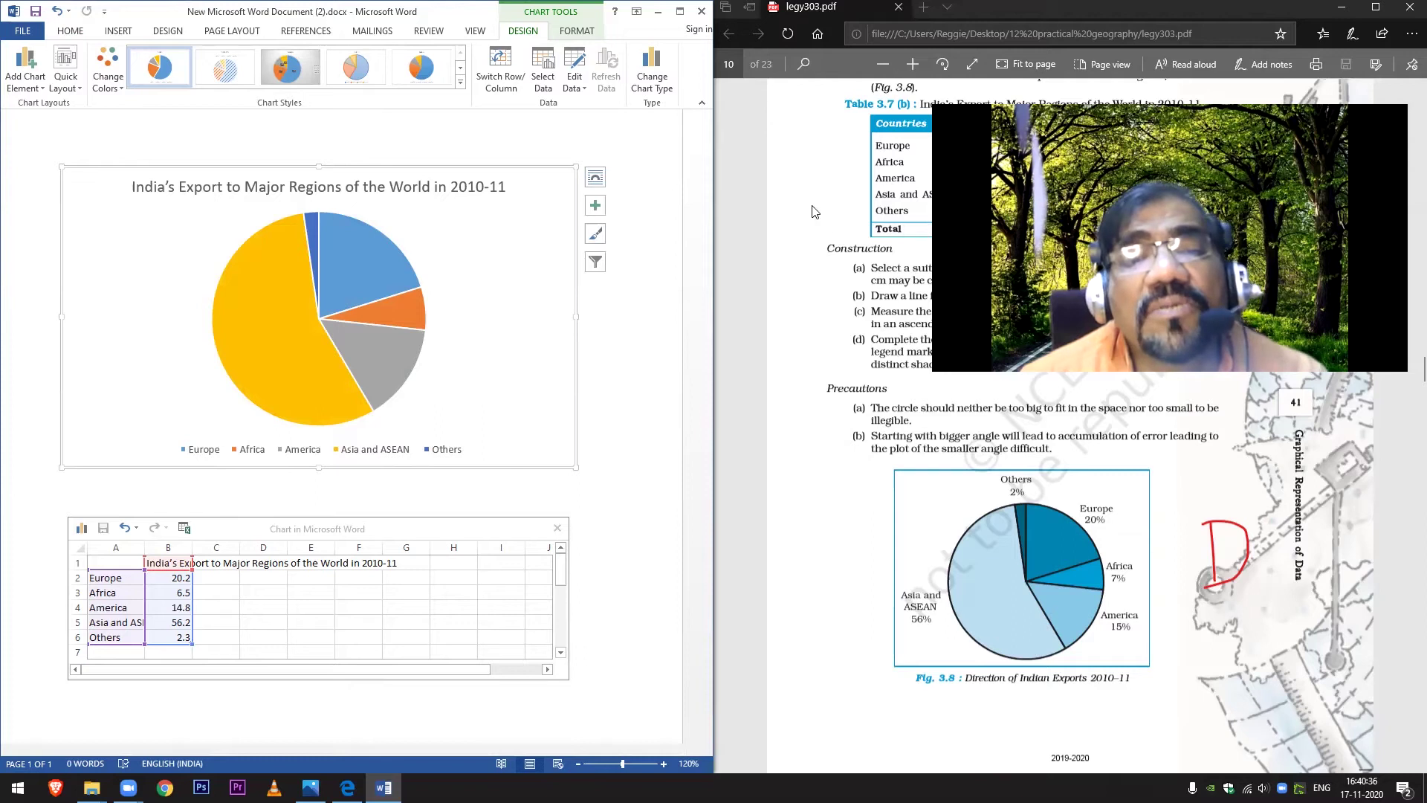
click(596, 207)
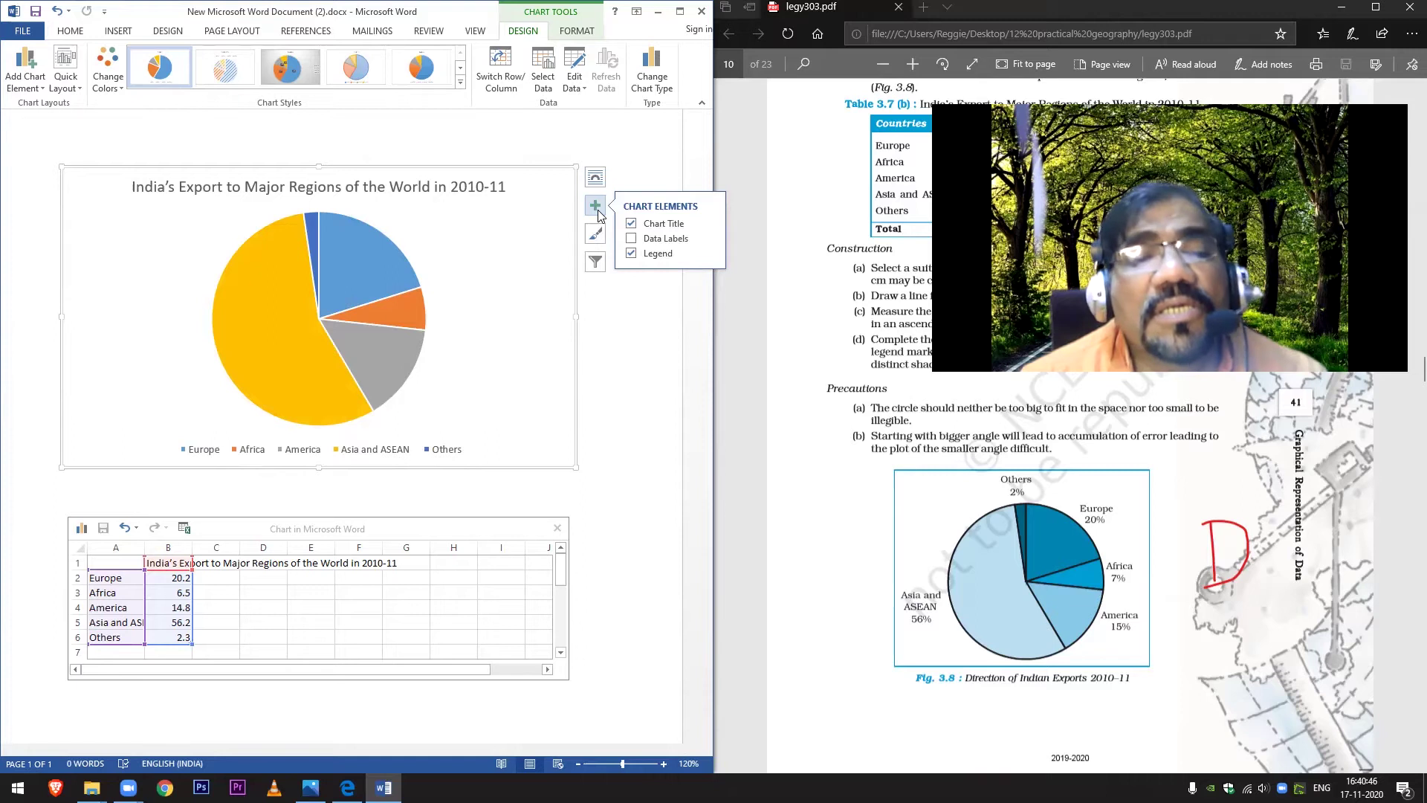
click(632, 239)
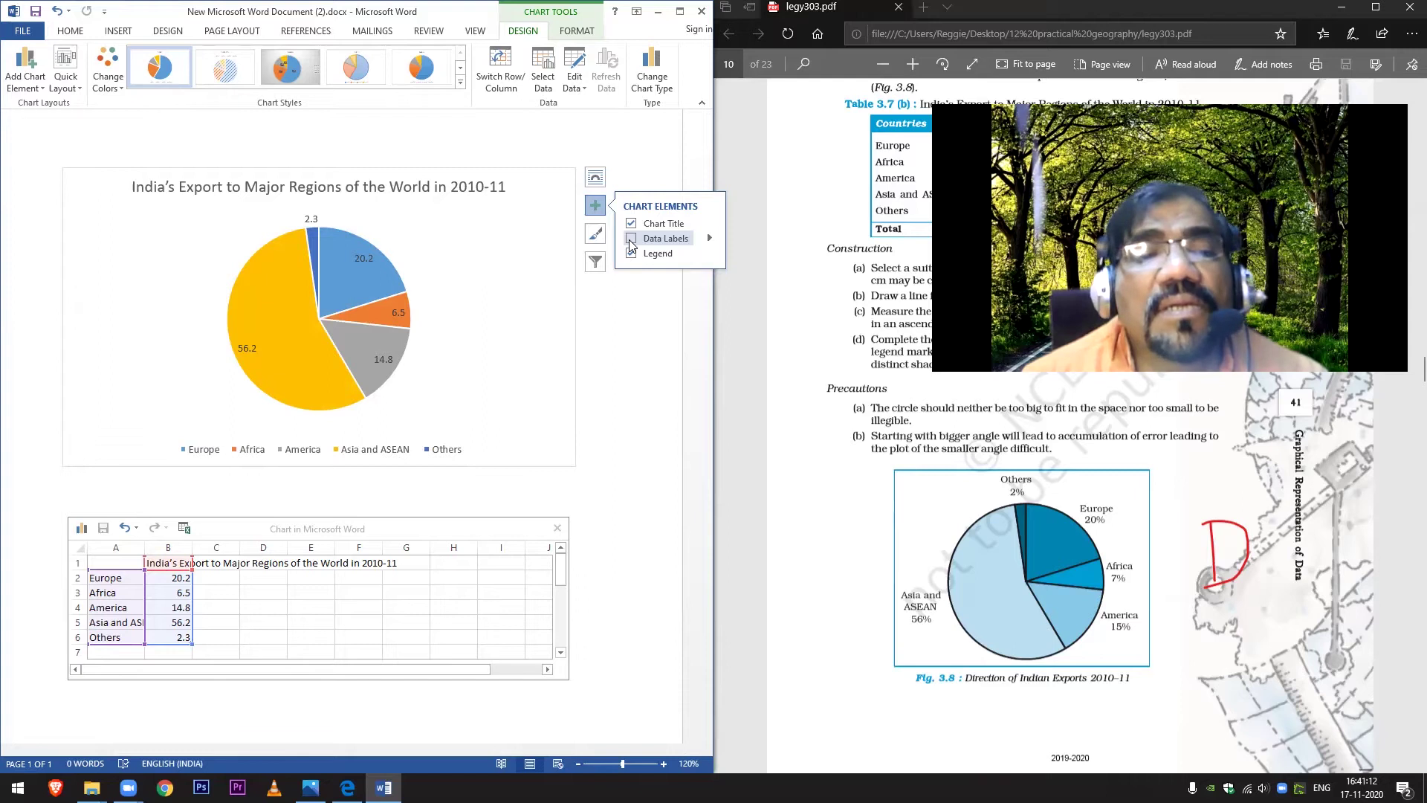
click(631, 239)
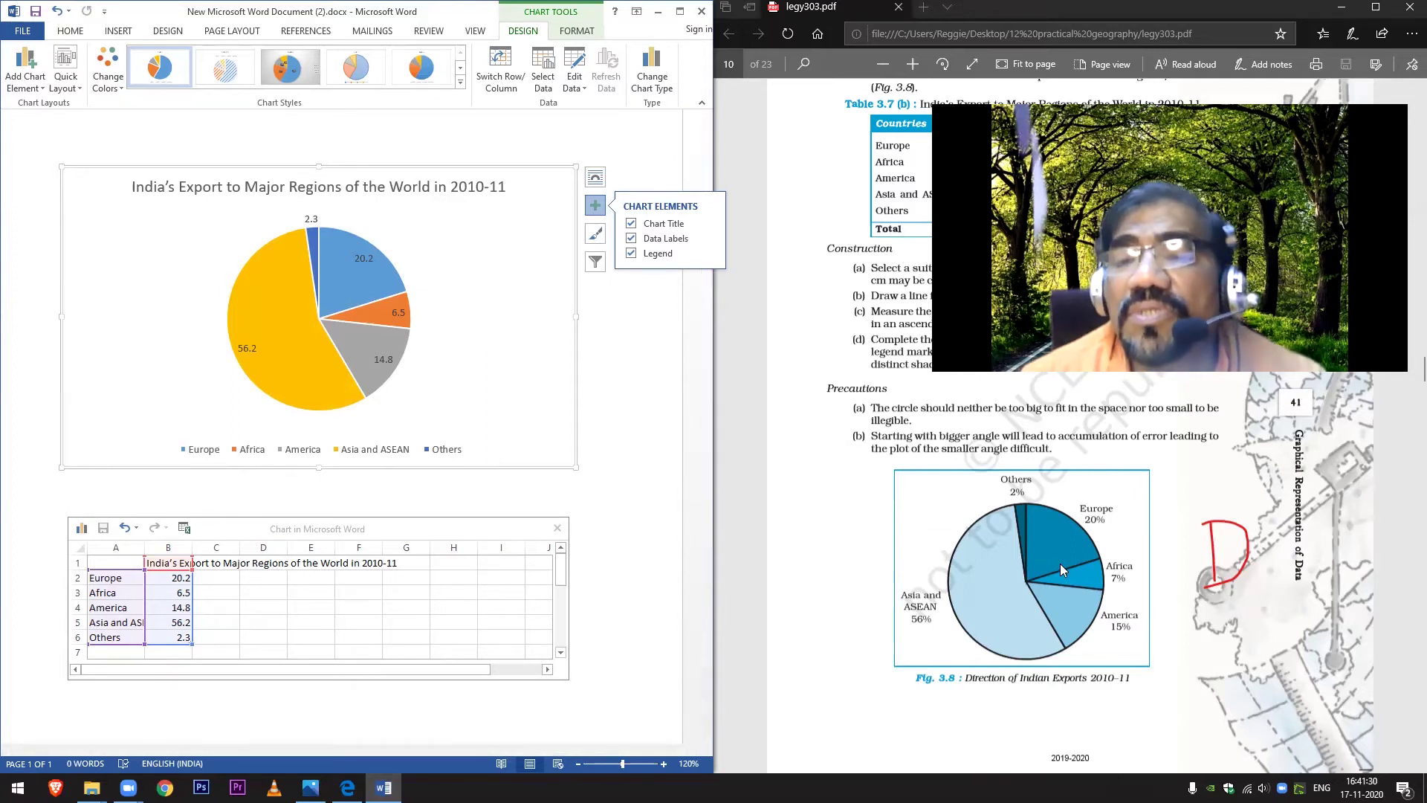
- Drag the chart's bottom-left corner outward to enlarge it, and close the data sheet
scroll(1060, 563, up, 4)
scroll(1060, 569, down, 10)
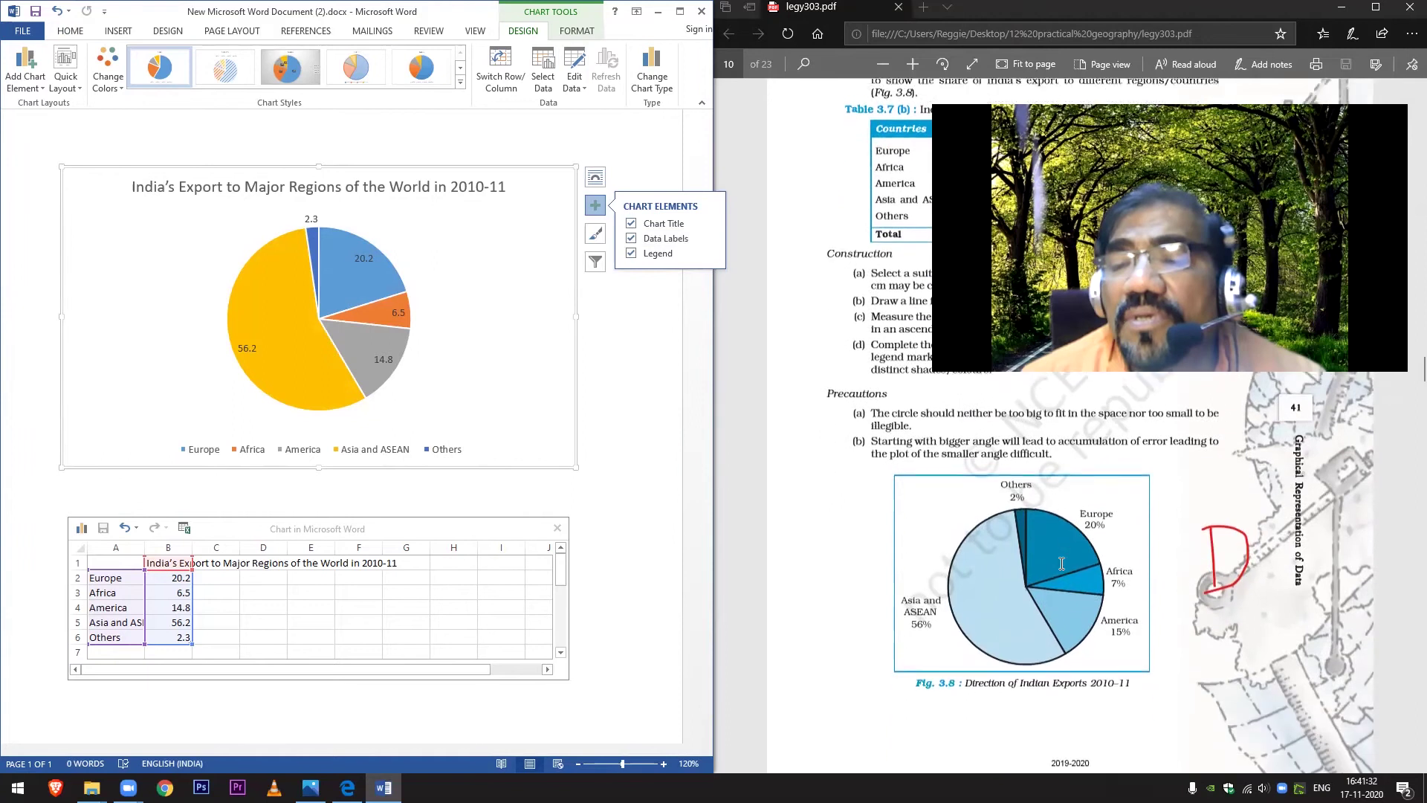
scroll(1062, 566, up, 10)
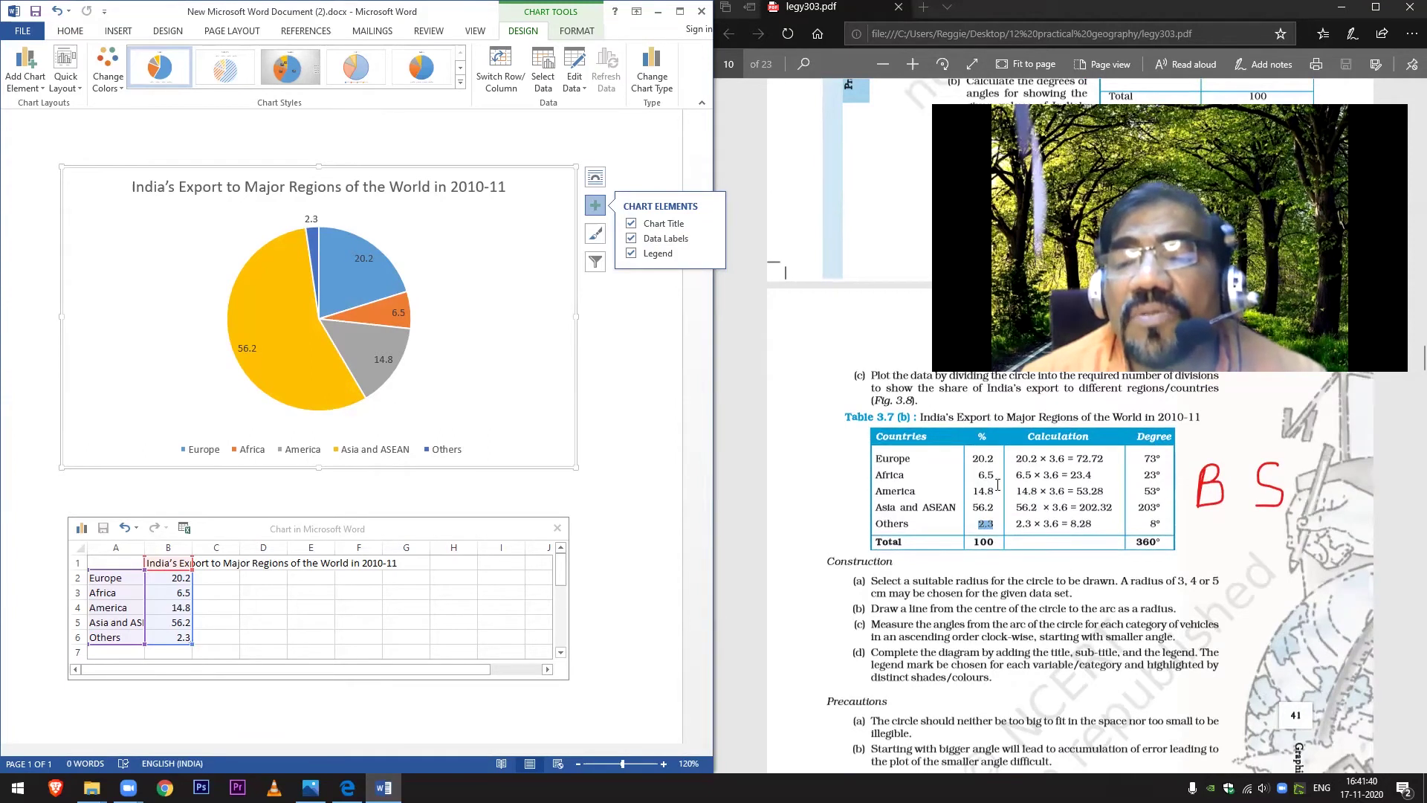
scroll(988, 459, down, 3)
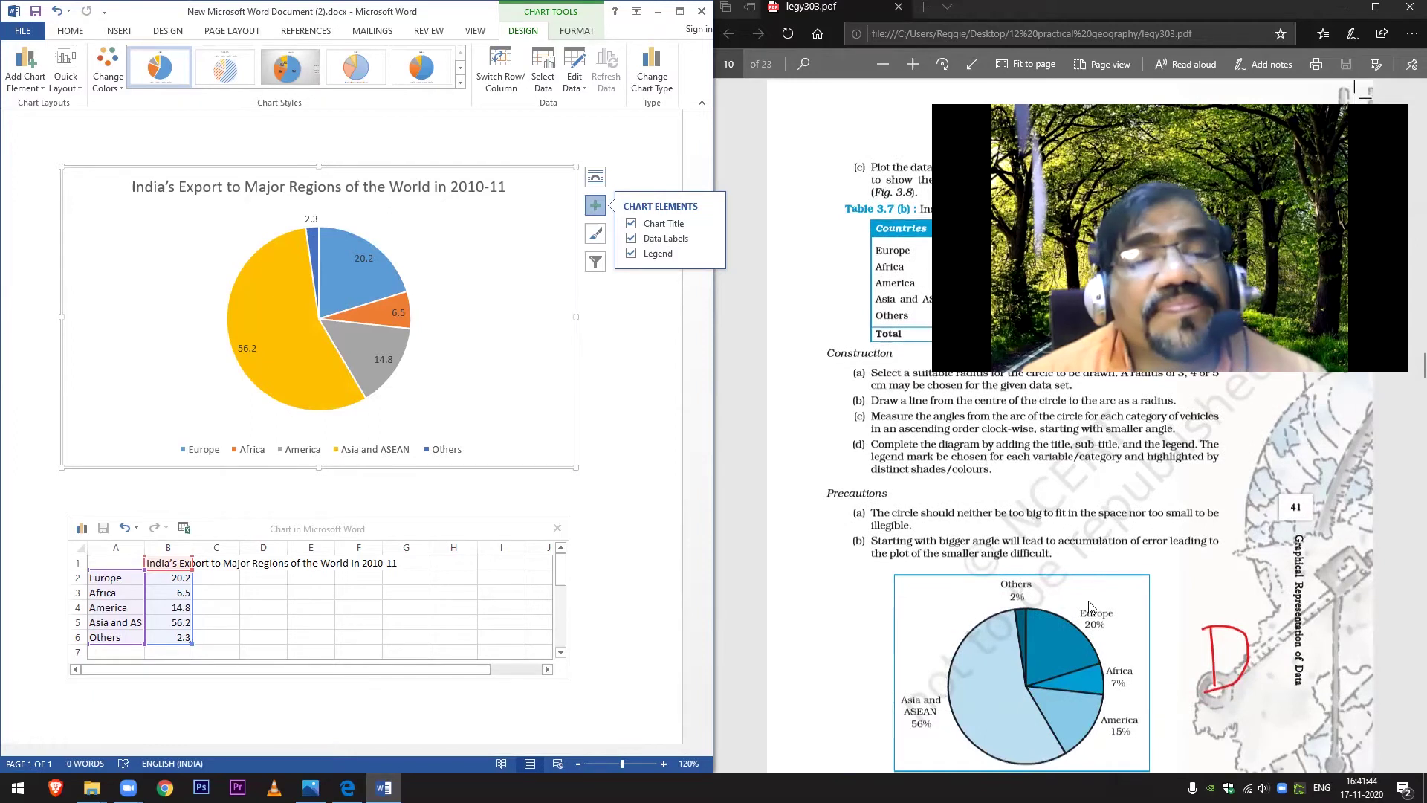
scroll(423, 357, down, 1)
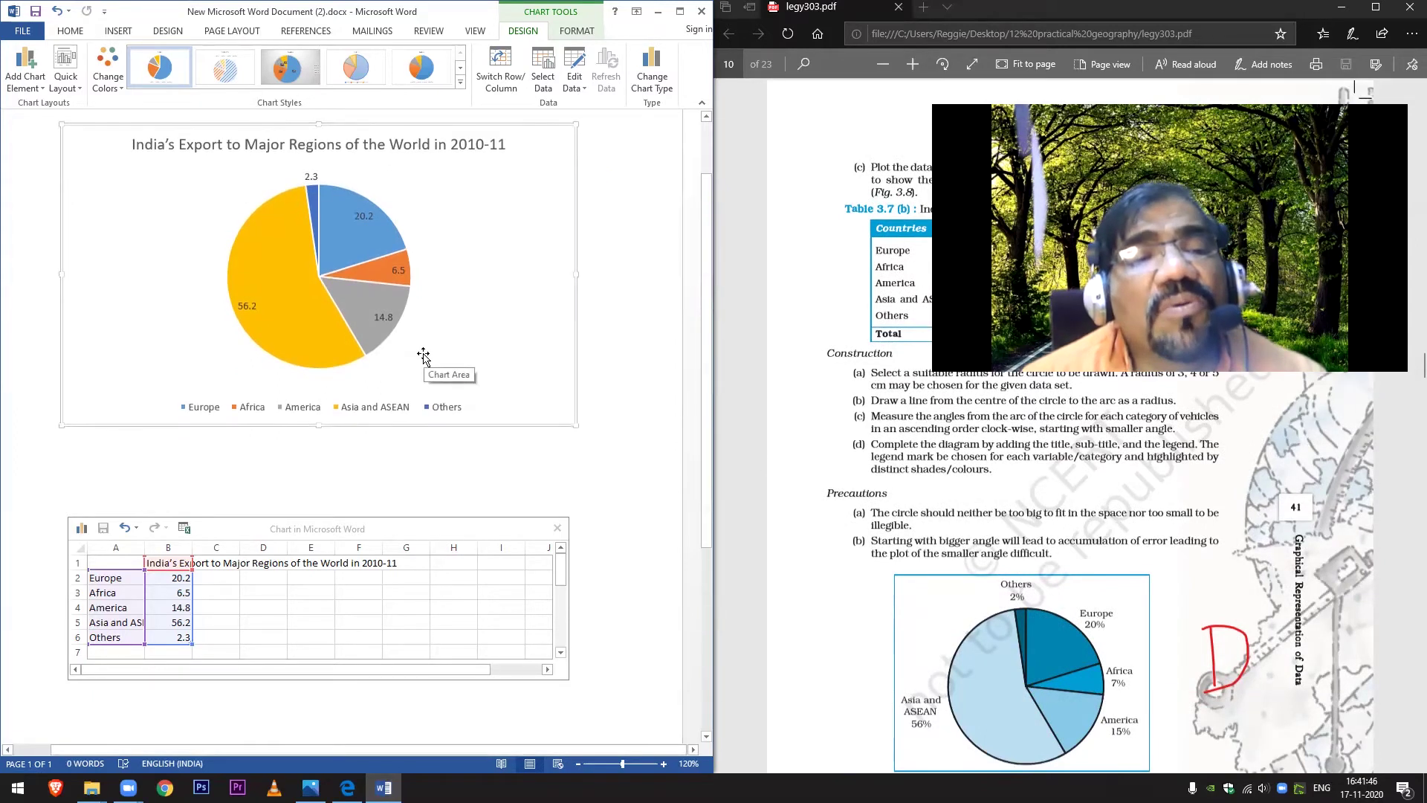
scroll(483, 371, down, 1)
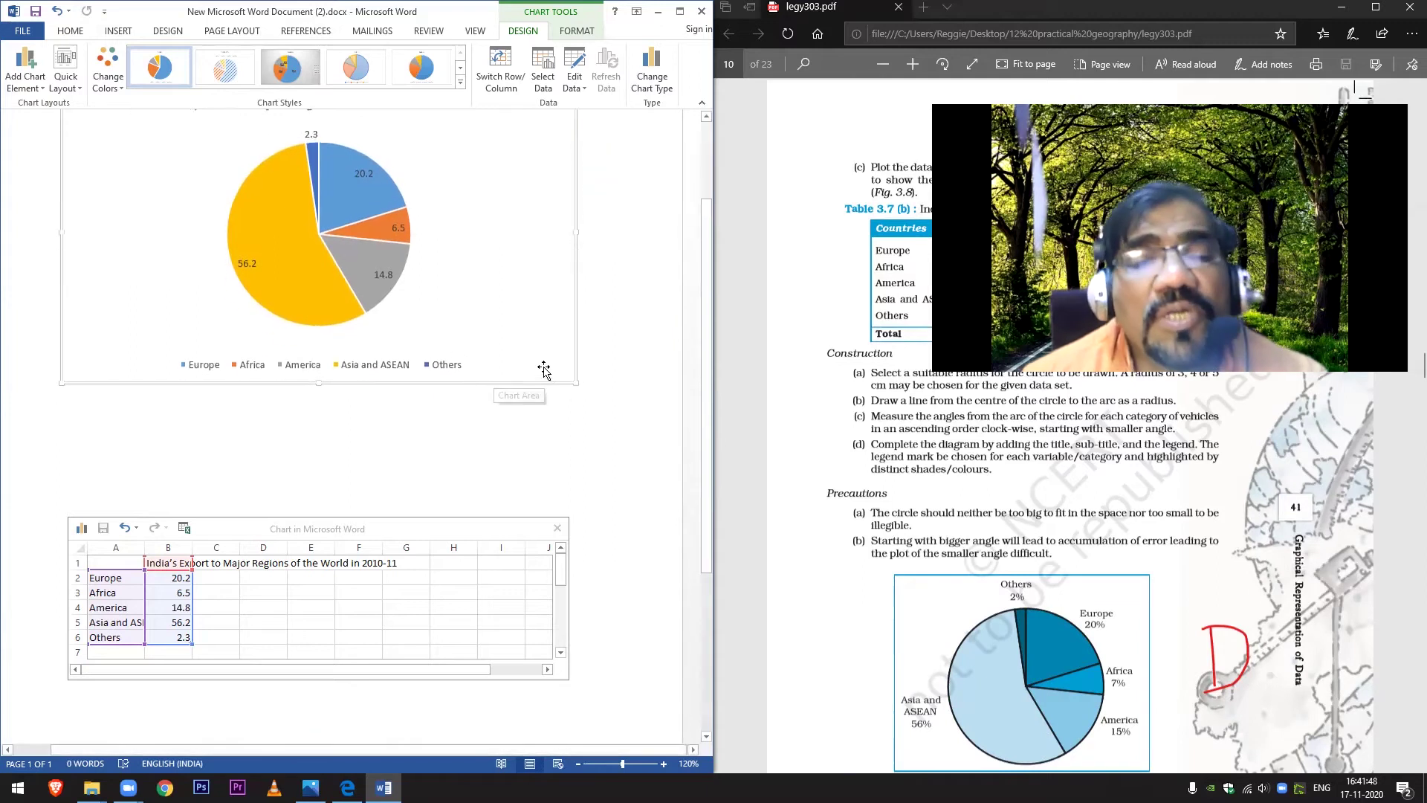
scroll(524, 392, up, 1)
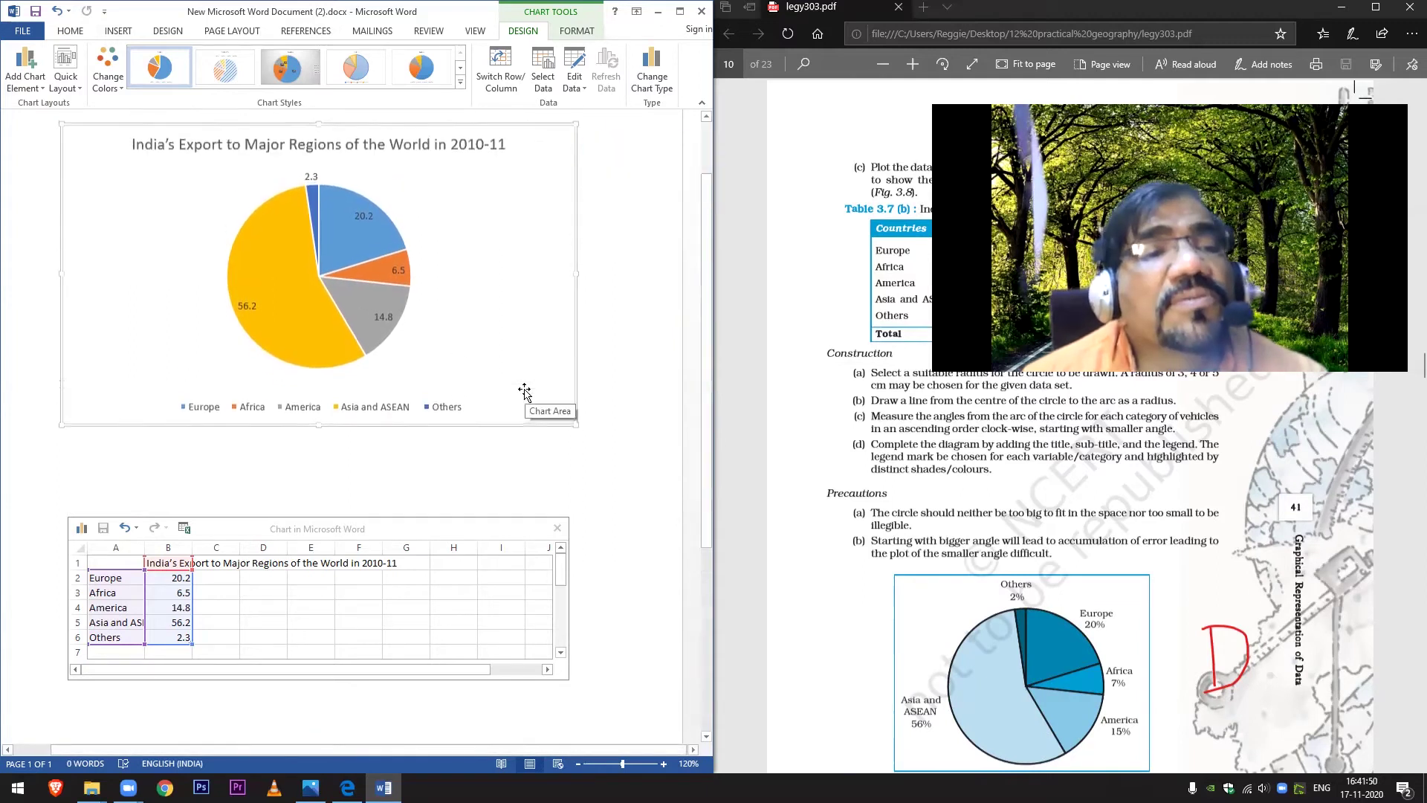
scroll(524, 392, up, 1)
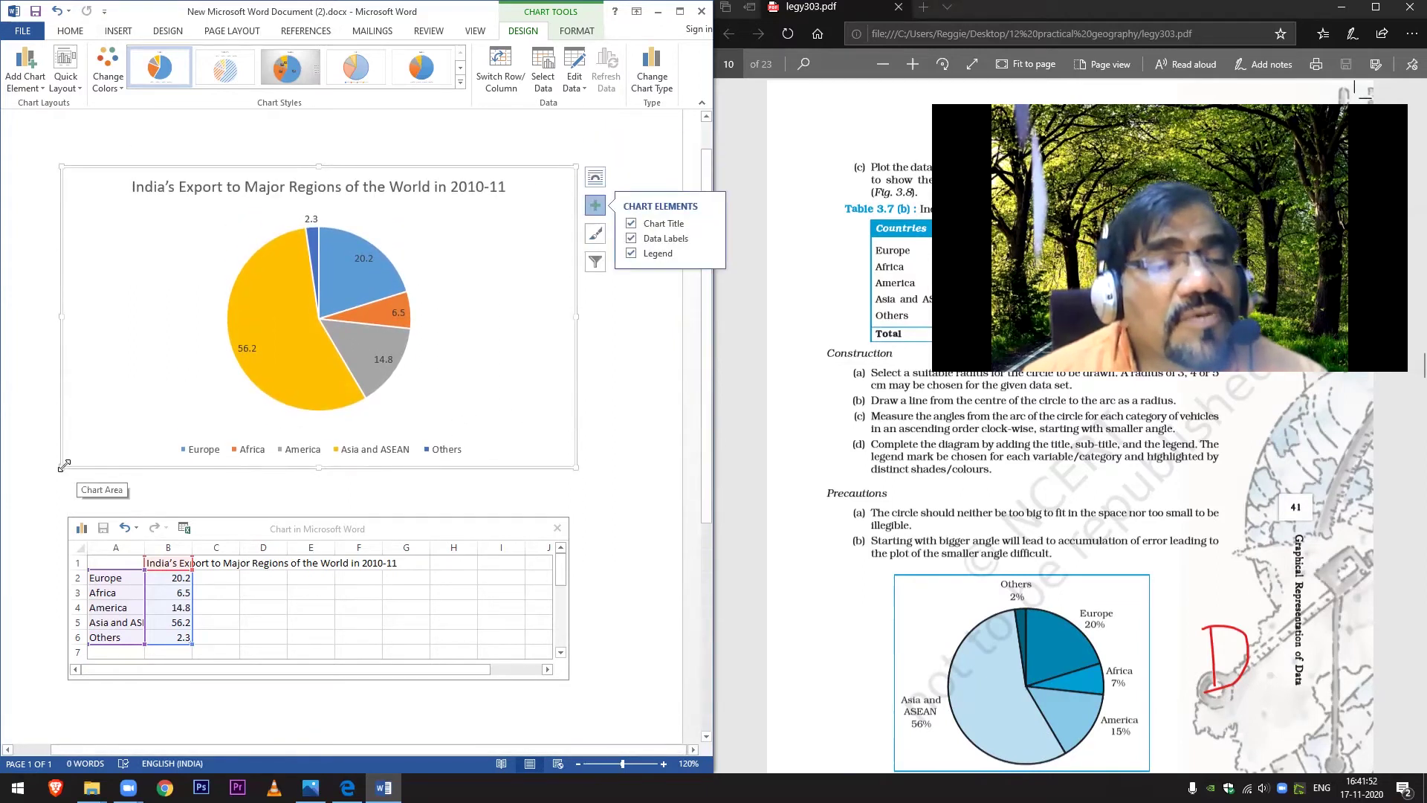
drag(63, 470, 23, 514)
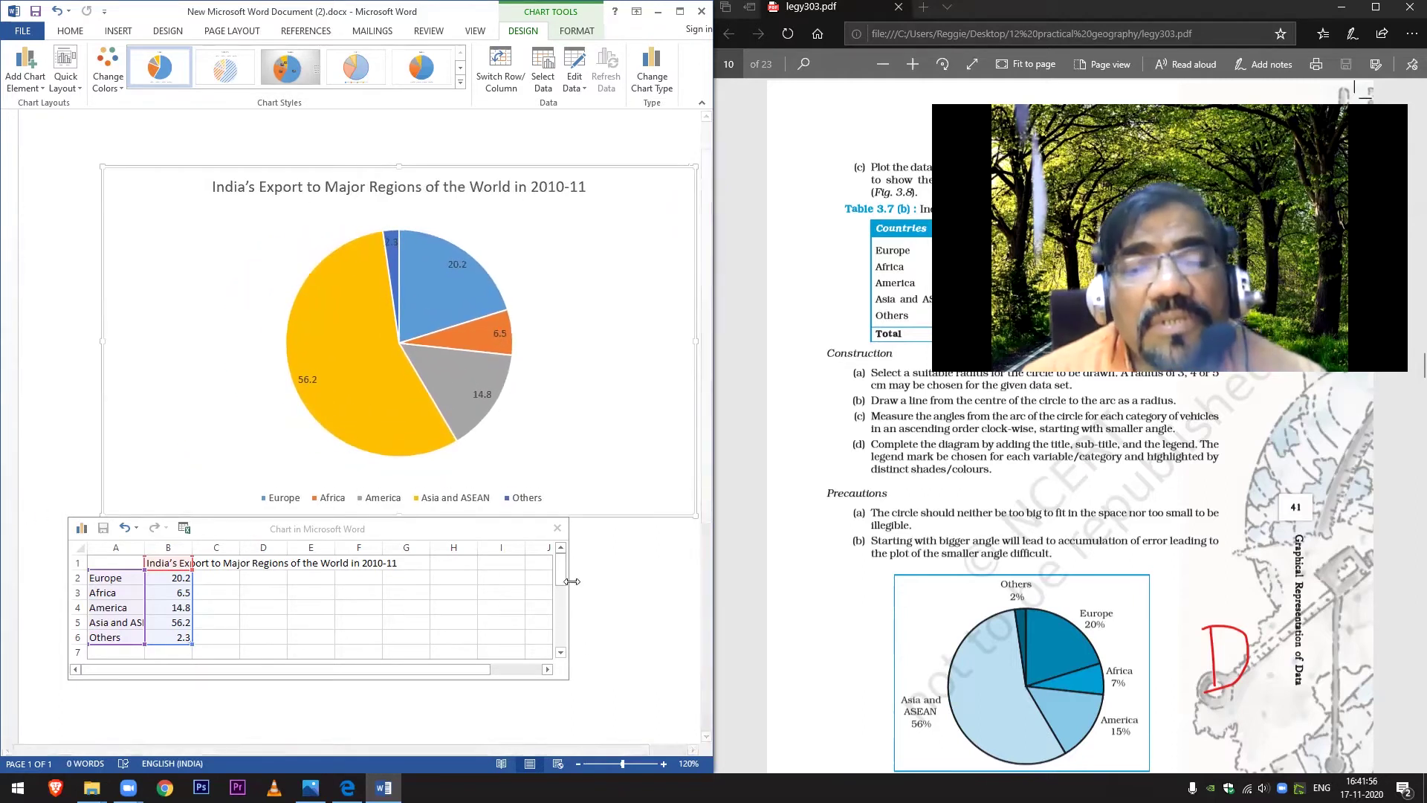
click(557, 528)
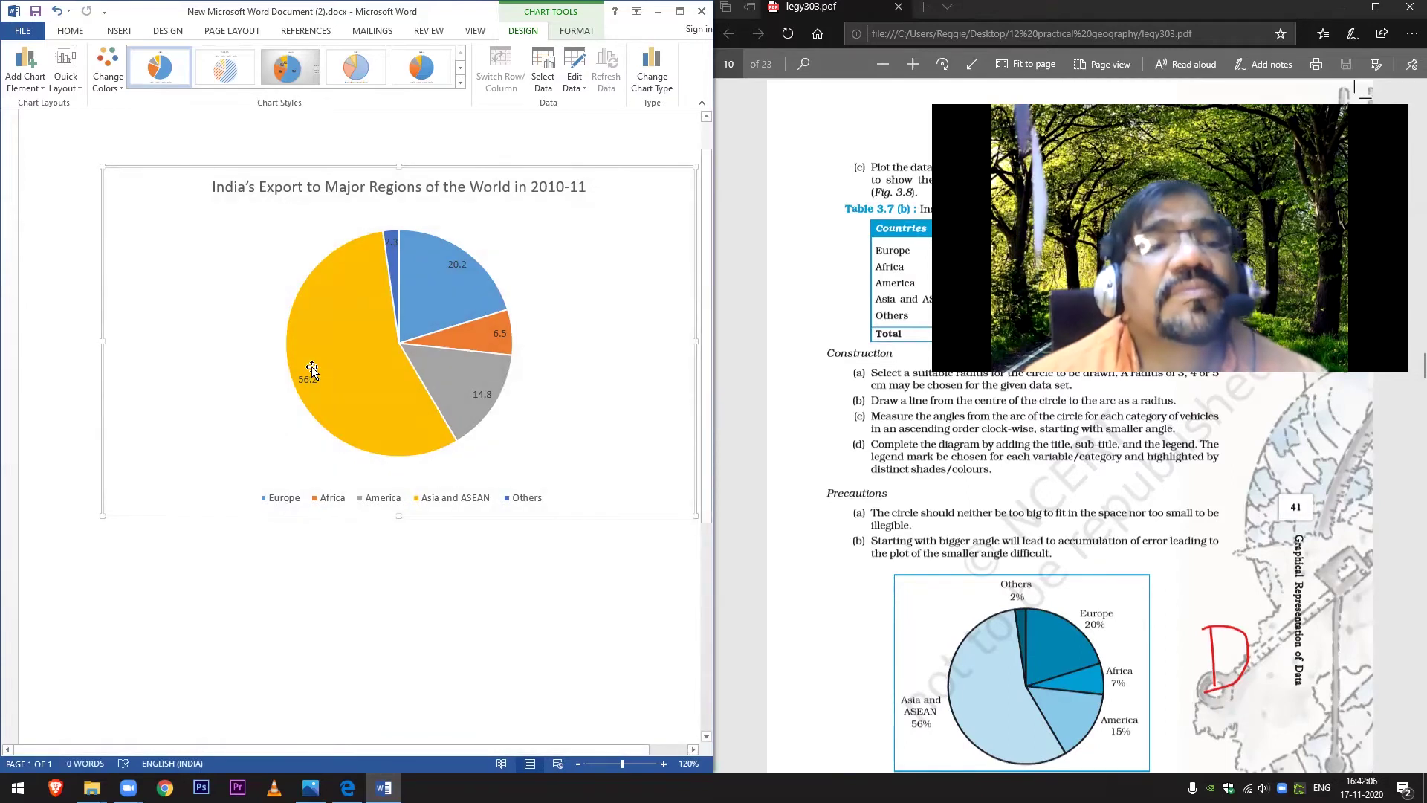
- Try centre alignment on the chart, then set its paragraph alignment to Justify
click(69, 31)
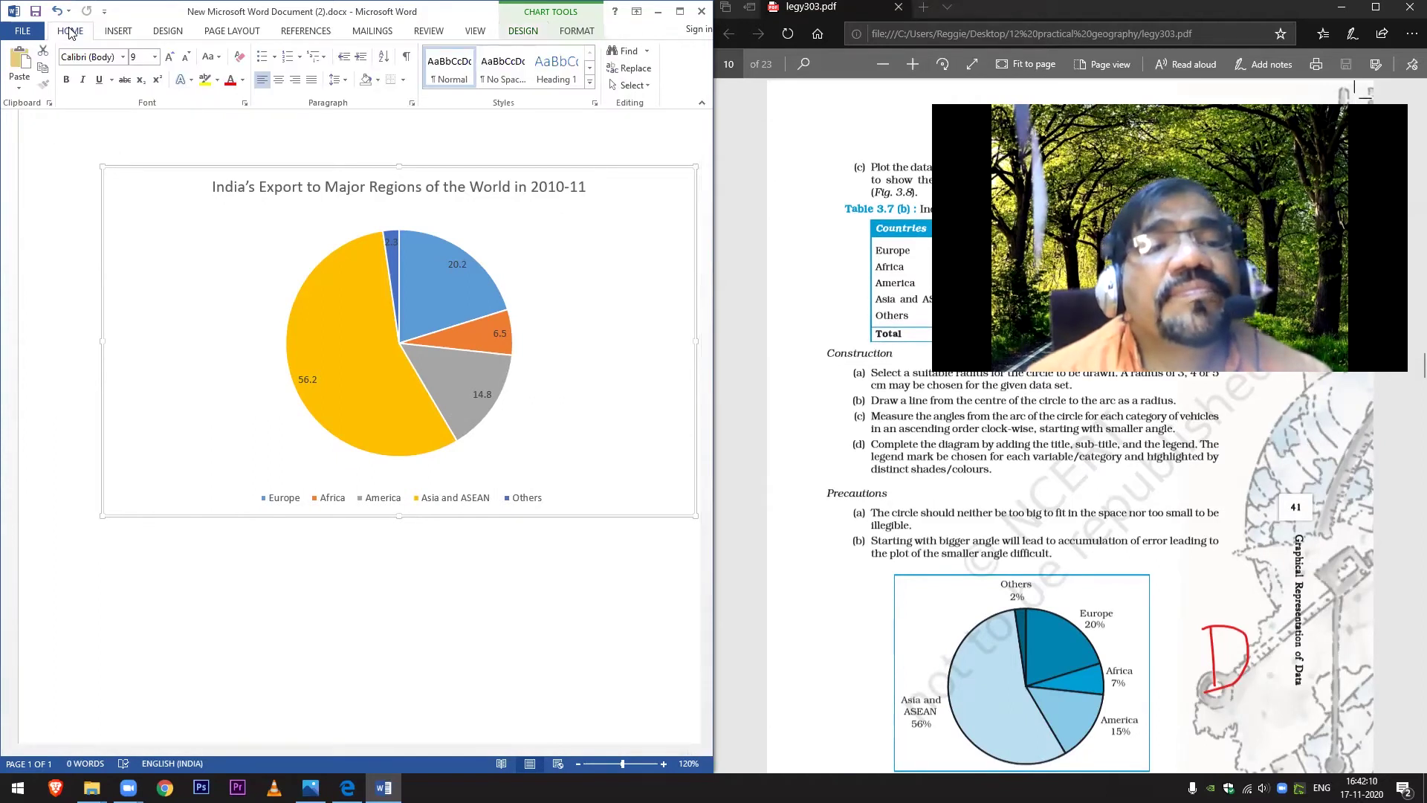
click(279, 80)
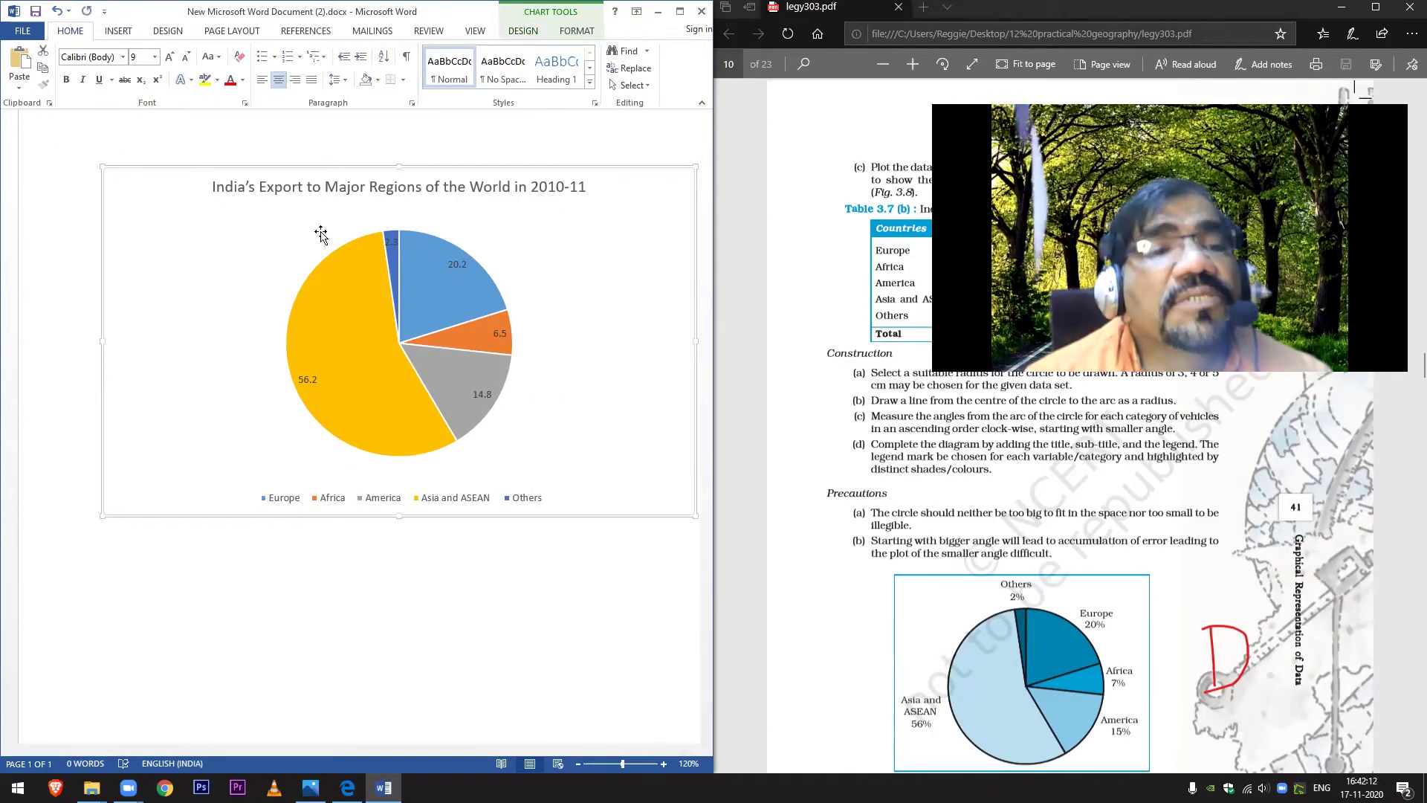
click(327, 285)
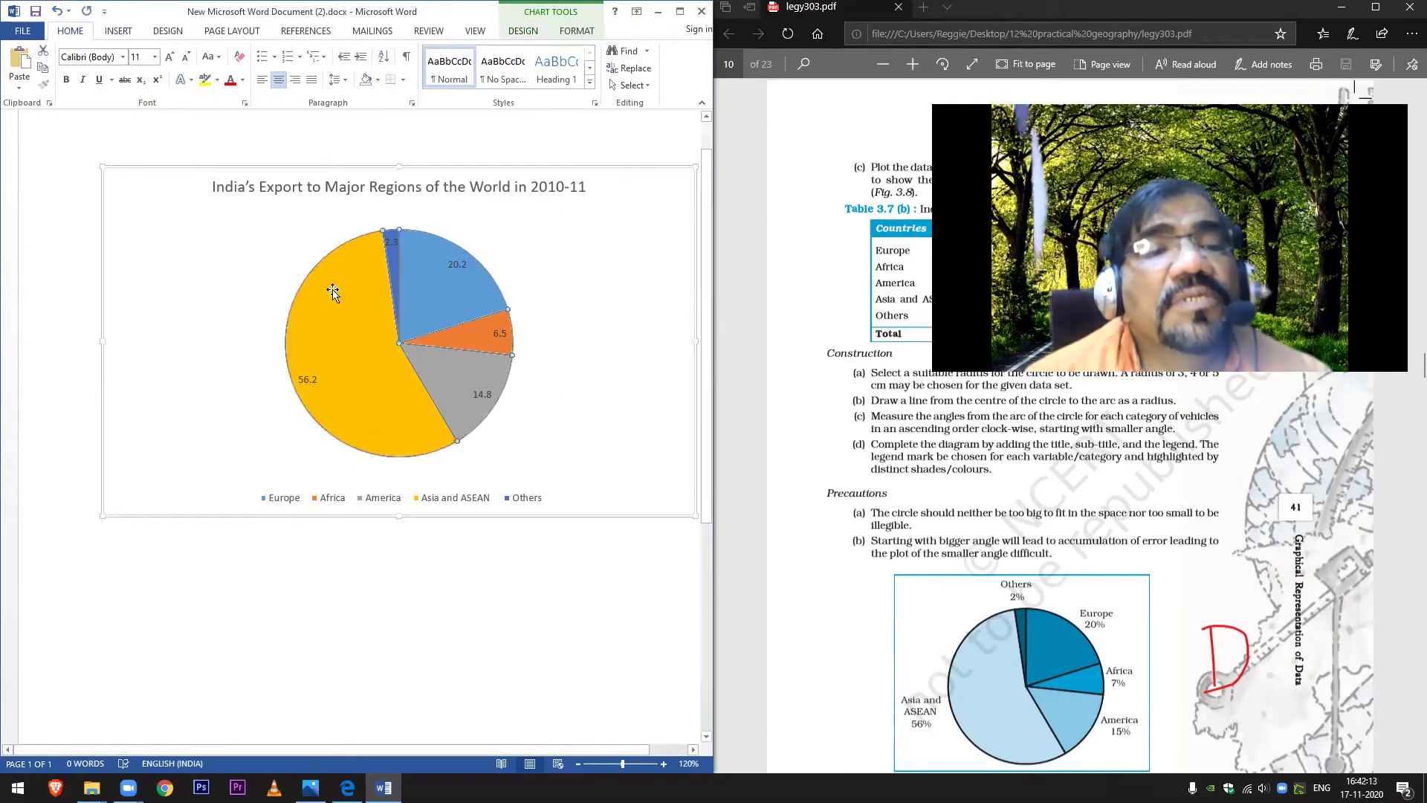
click(281, 87)
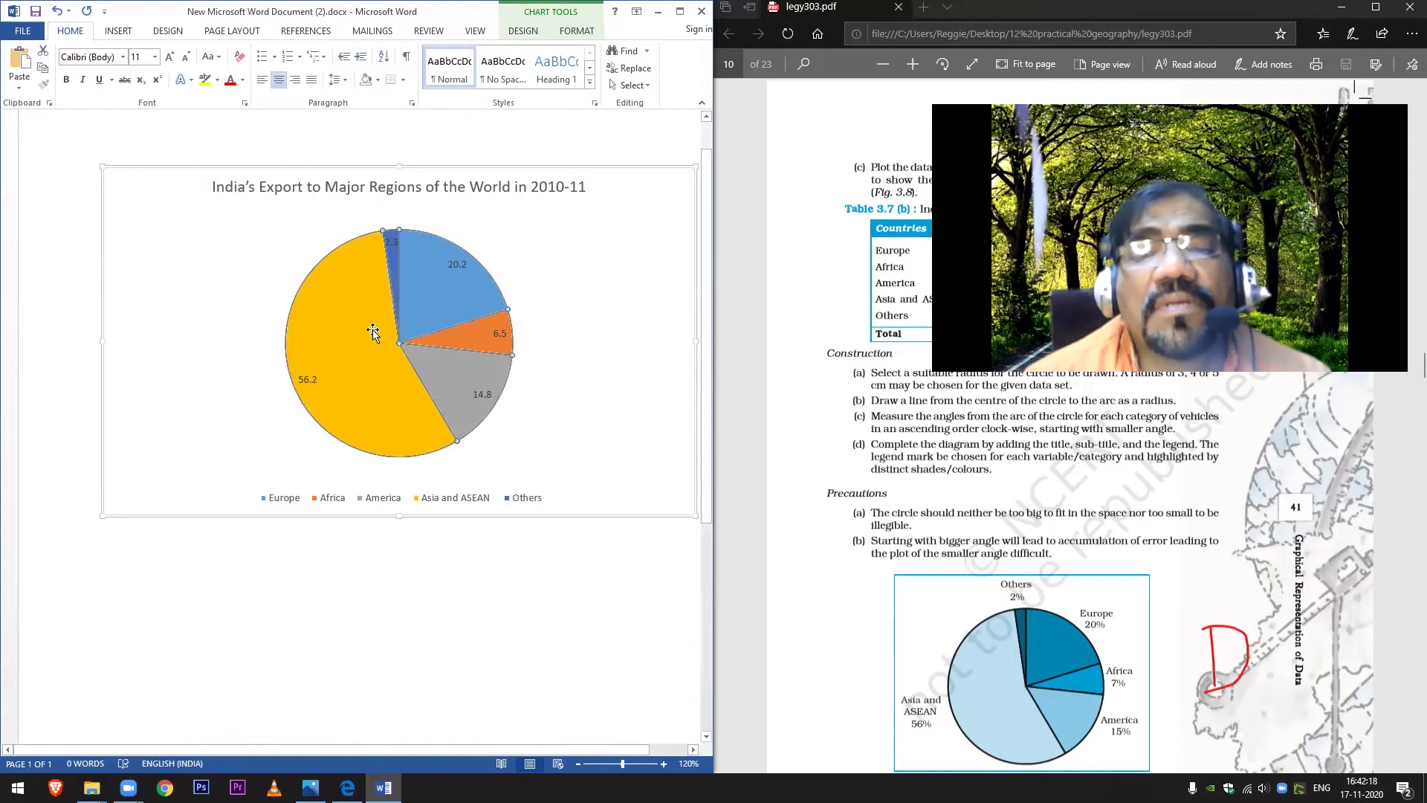
click(312, 82)
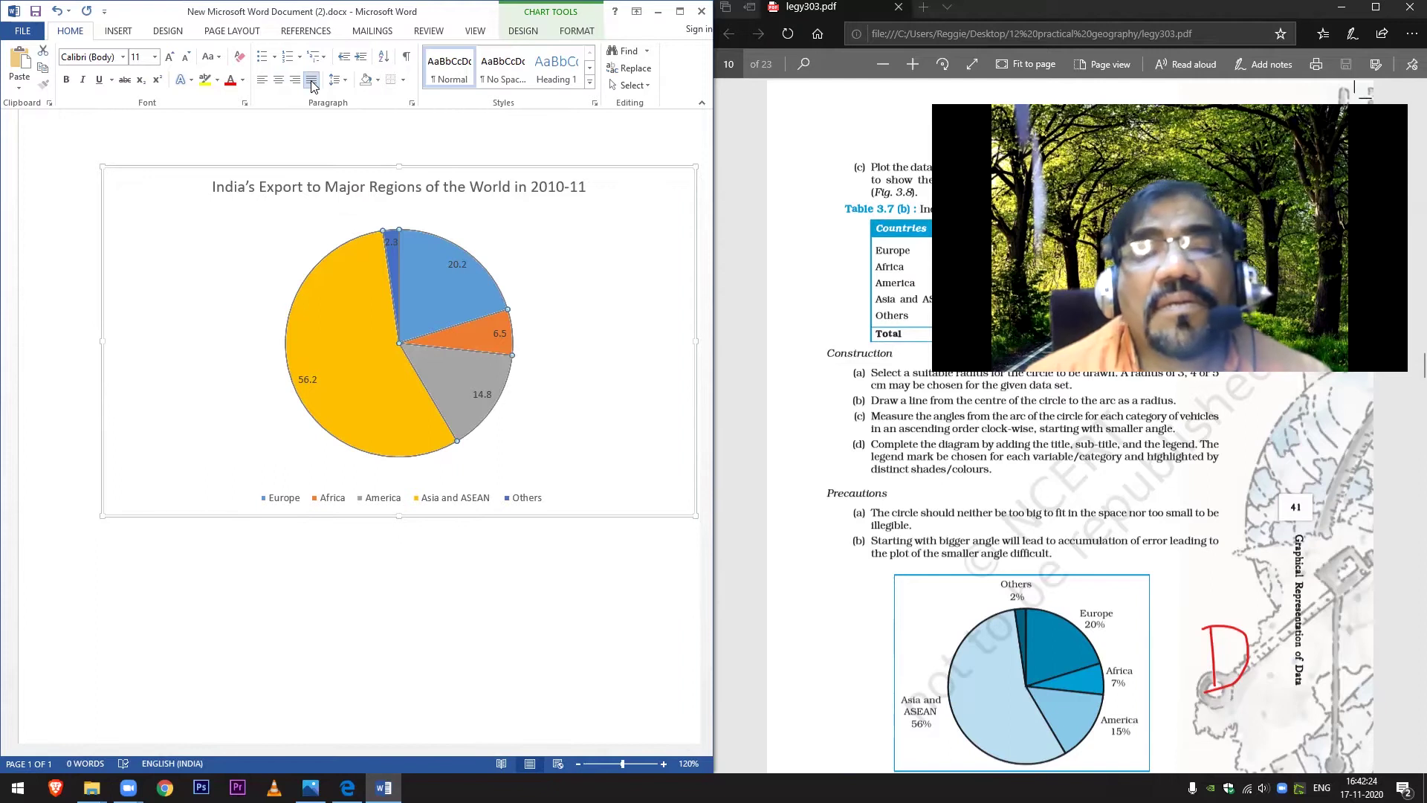
click(357, 440)
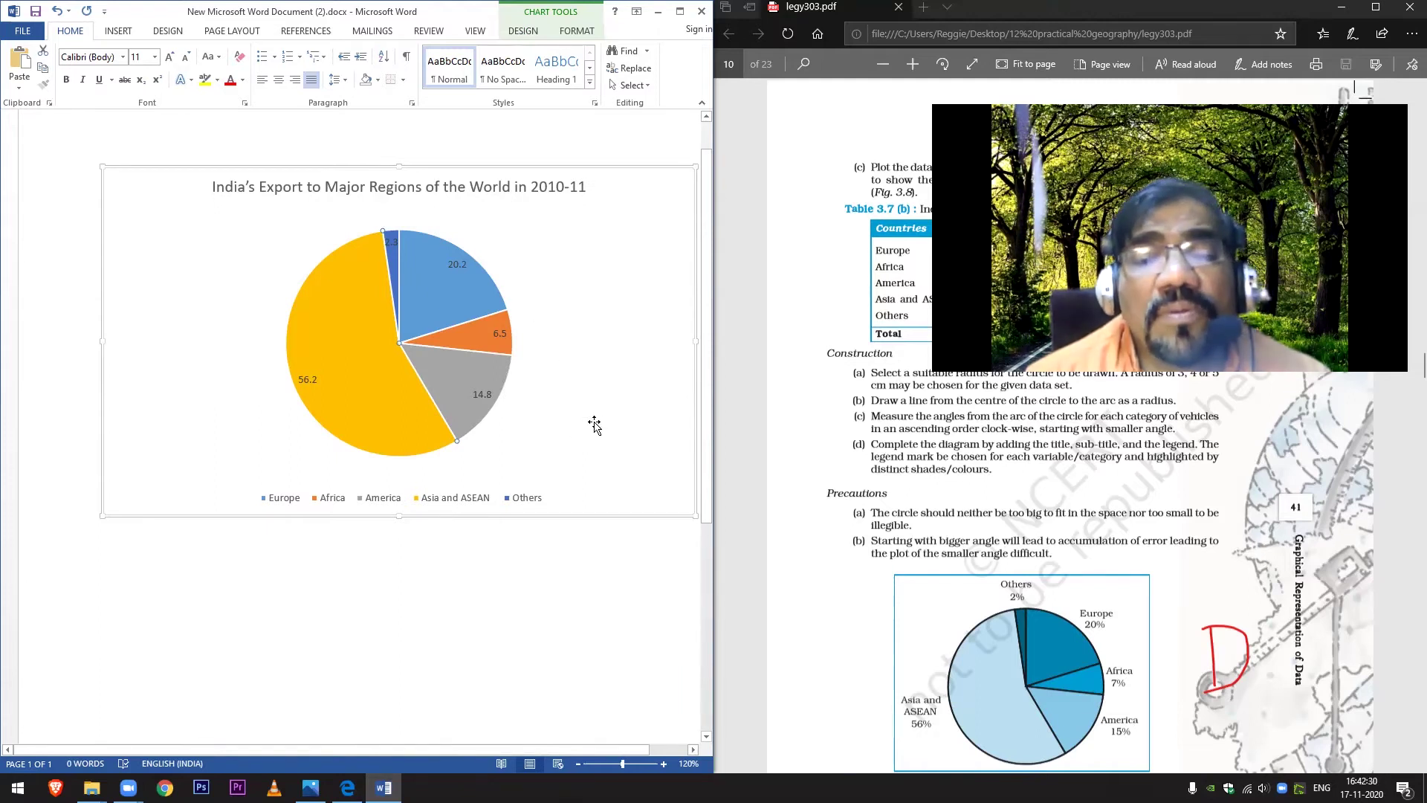
scroll(582, 422, up, 1)
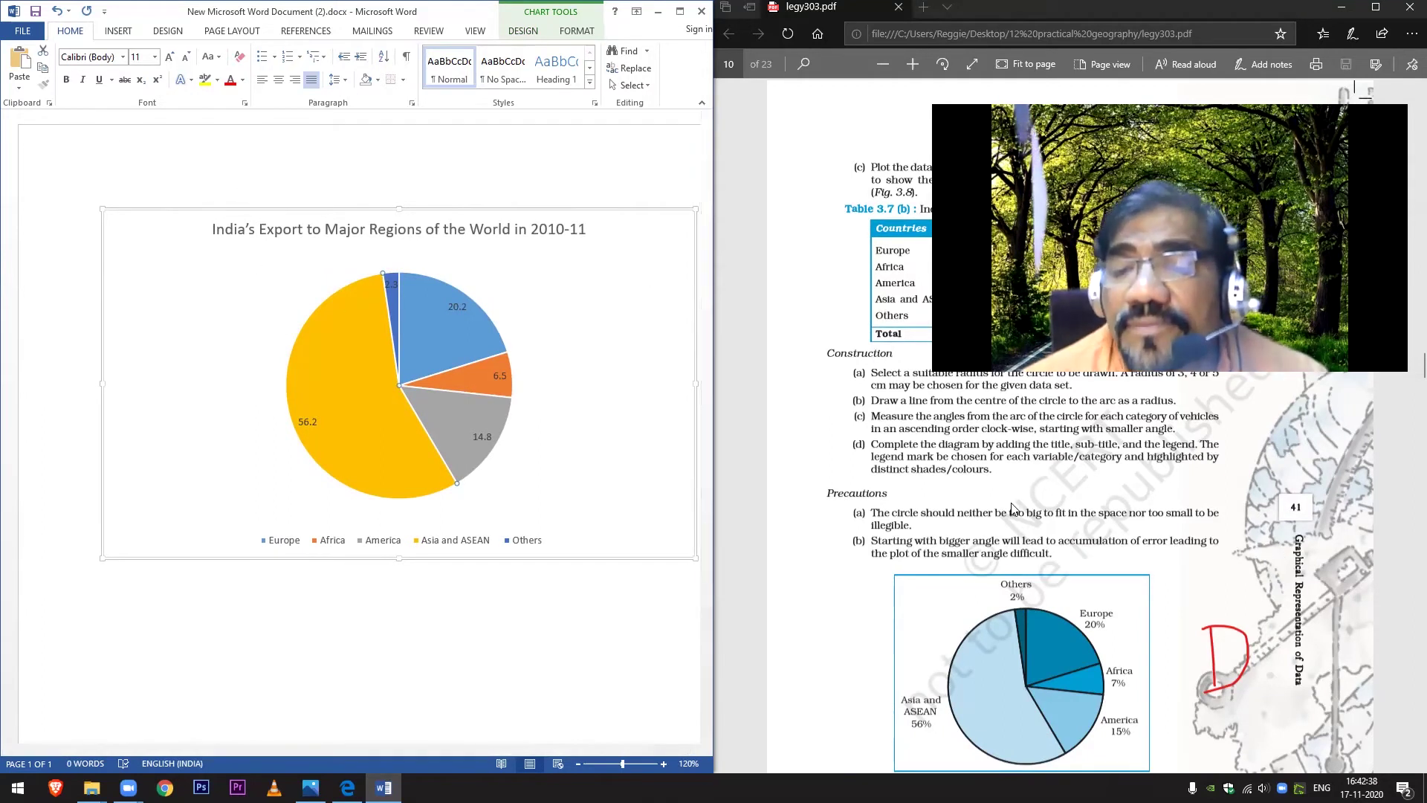
- Copy the Fig. 3.8 caption text from the PDF
scroll(1030, 510, down, 4)
scroll(1031, 509, up, 1)
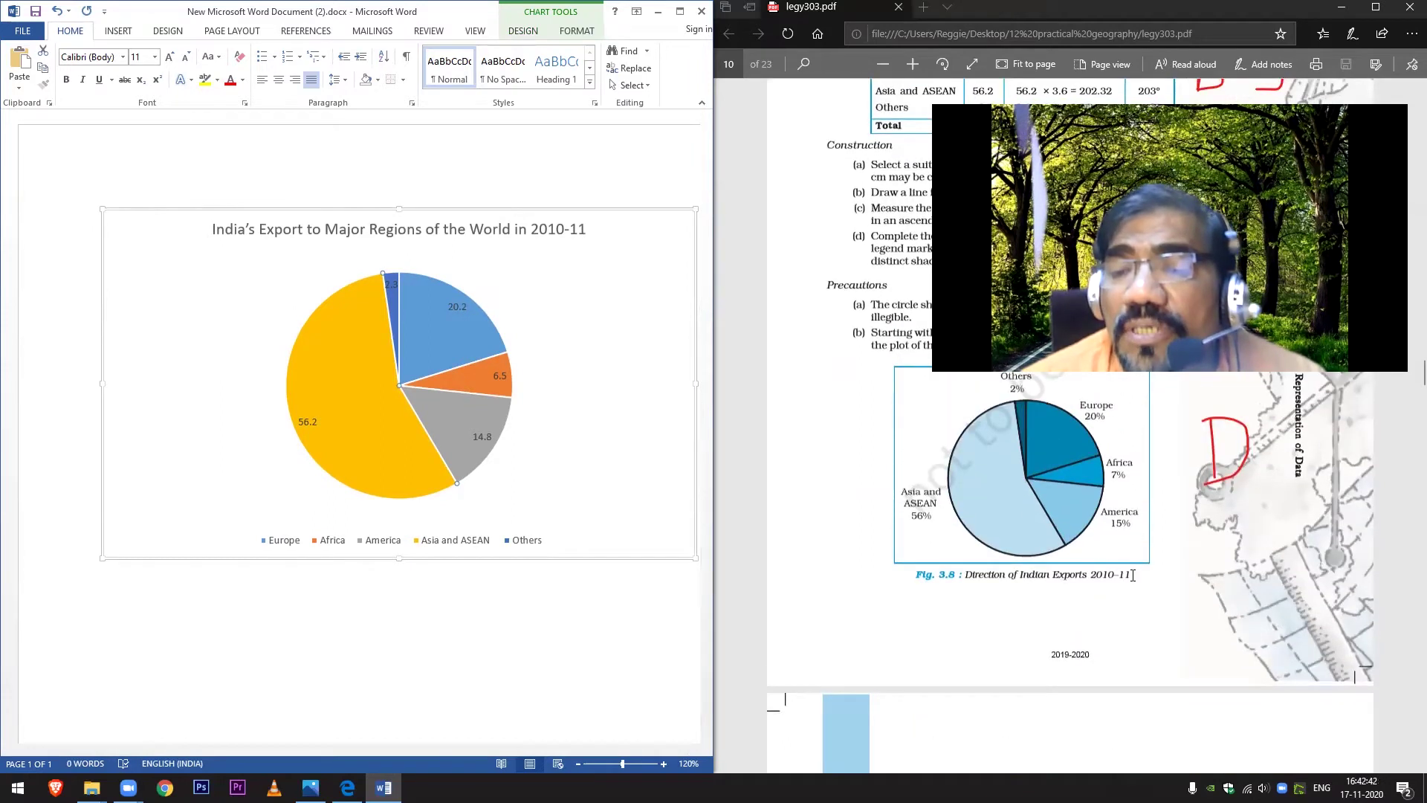
drag(1133, 576, 987, 575)
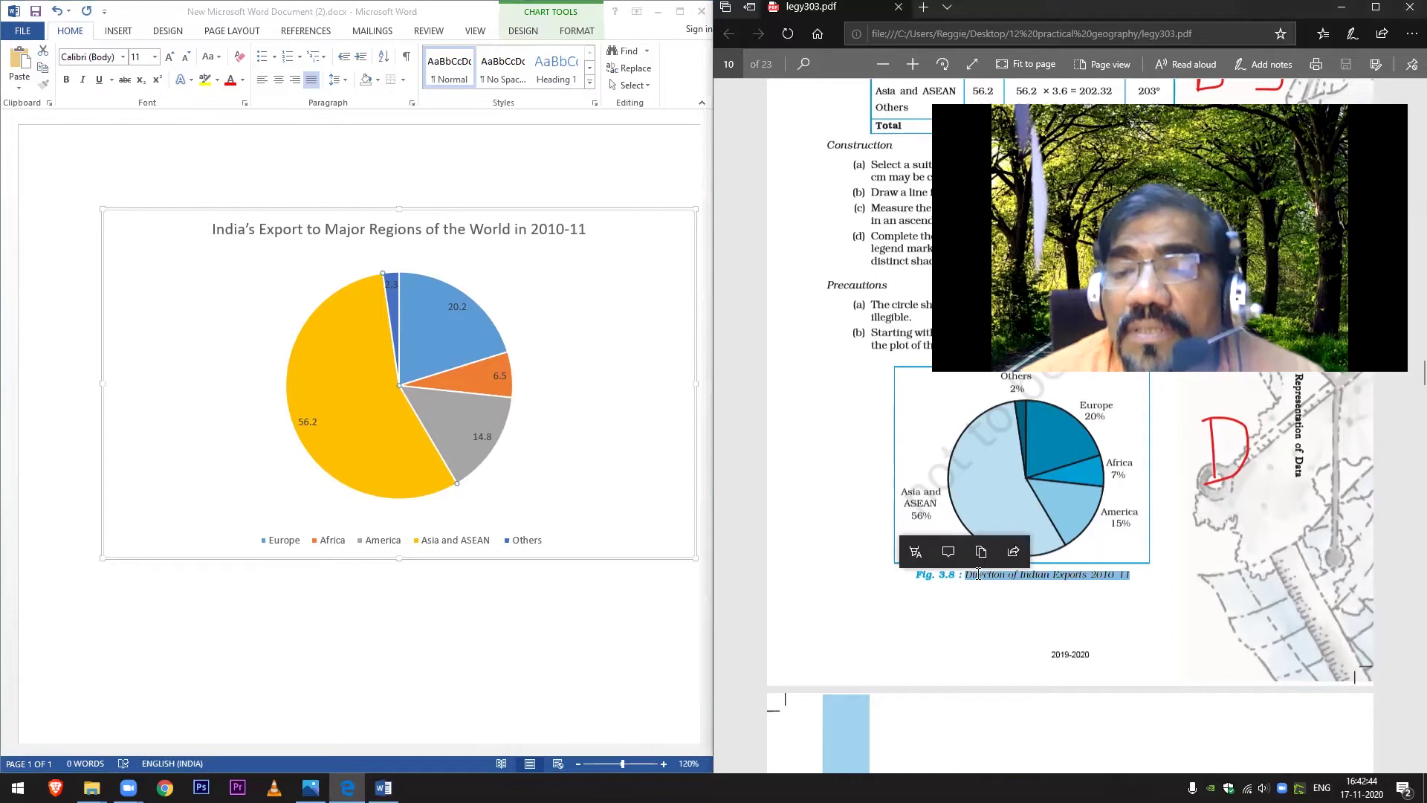
right_click(978, 575)
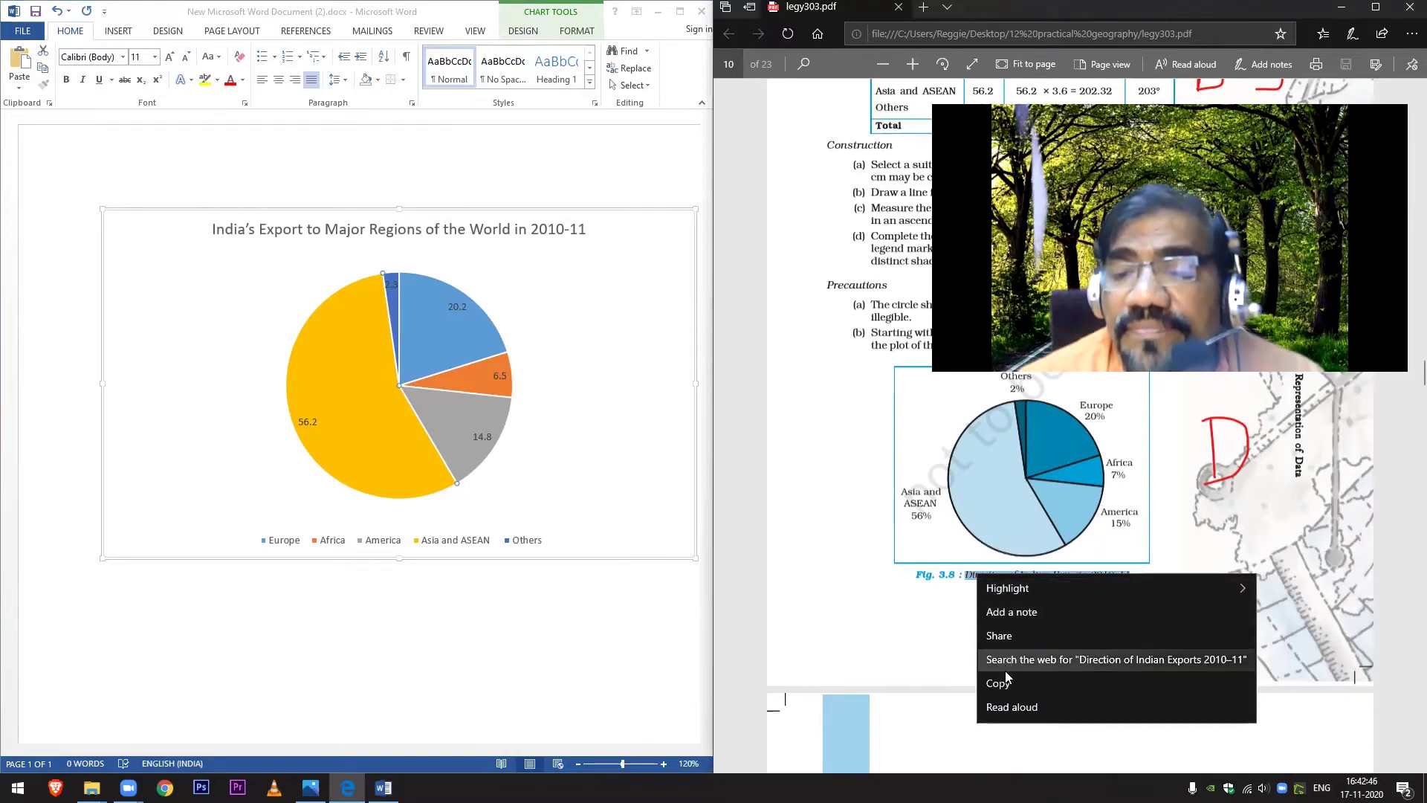
click(998, 683)
- Paste 'Direction of Indian Exports 2010–11' with Keep Text Only on the line below the chart
scroll(475, 528, down, 2)
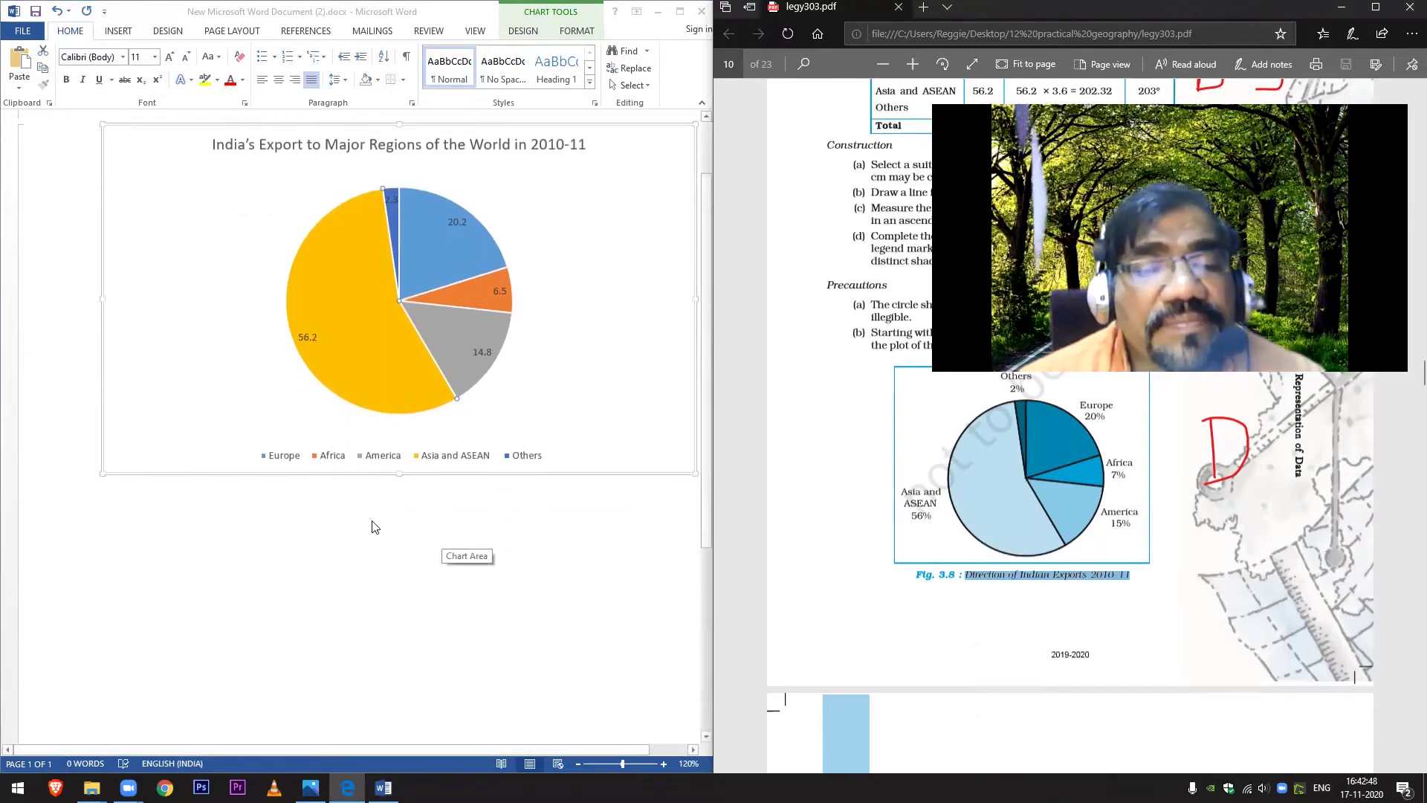
click(327, 527)
right_click(327, 528)
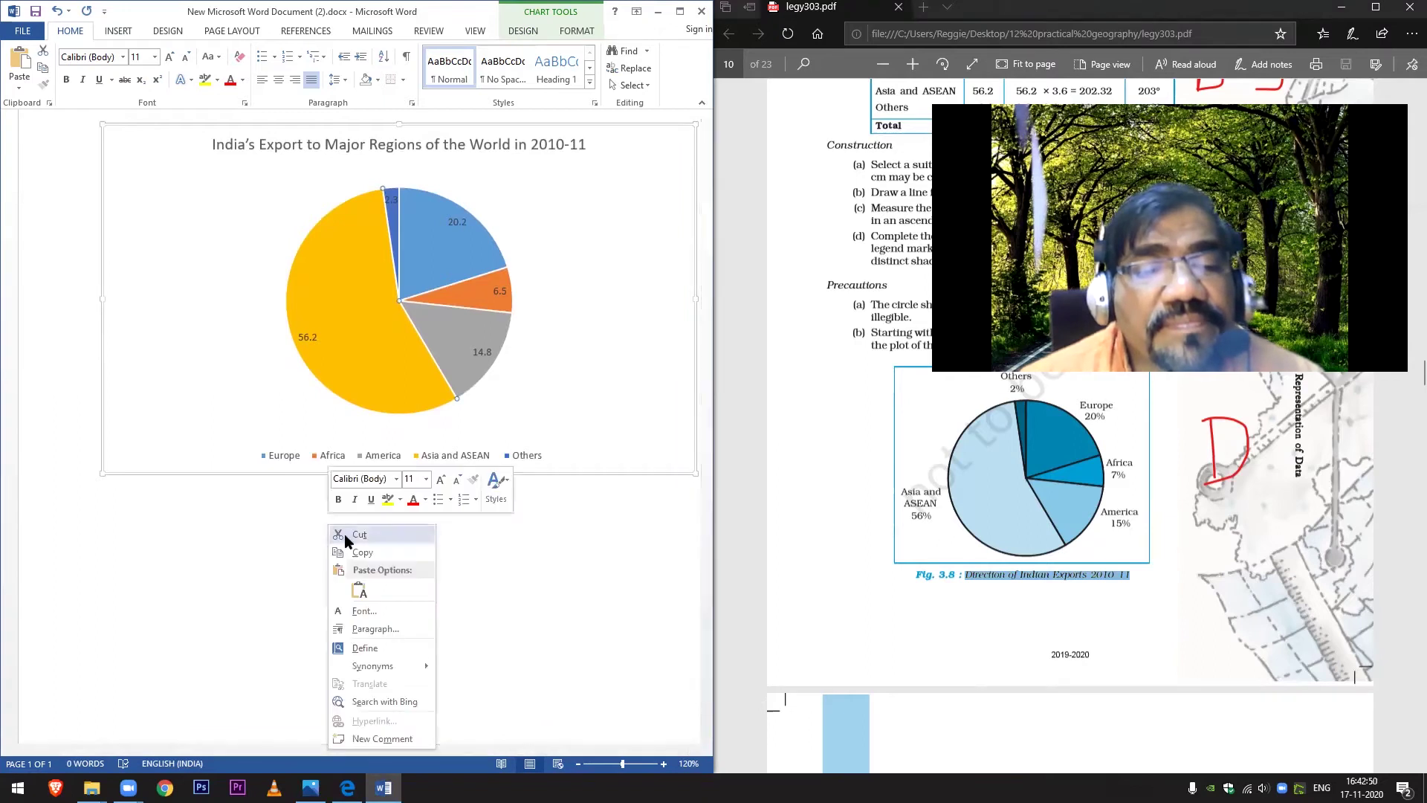
click(366, 592)
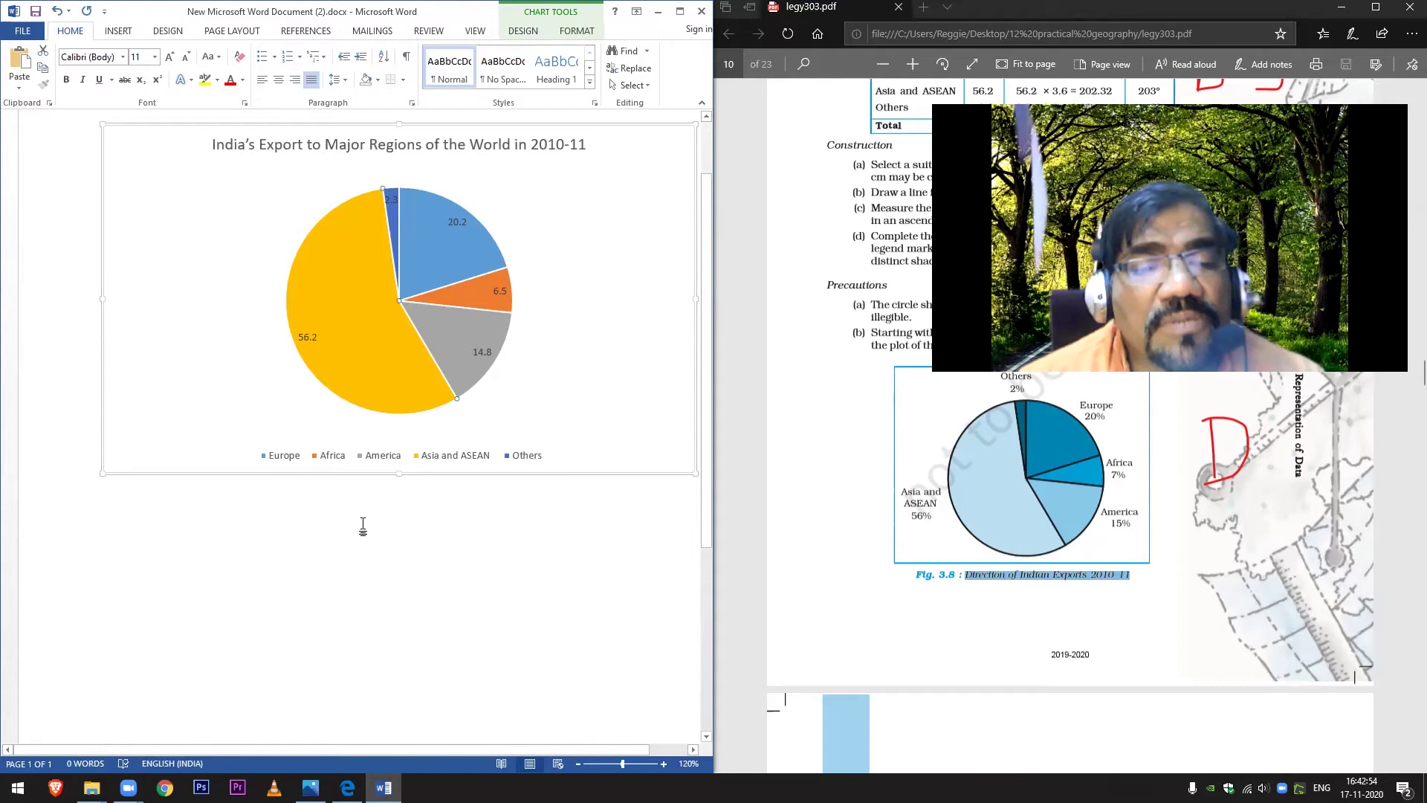
scroll(394, 498, down, 1)
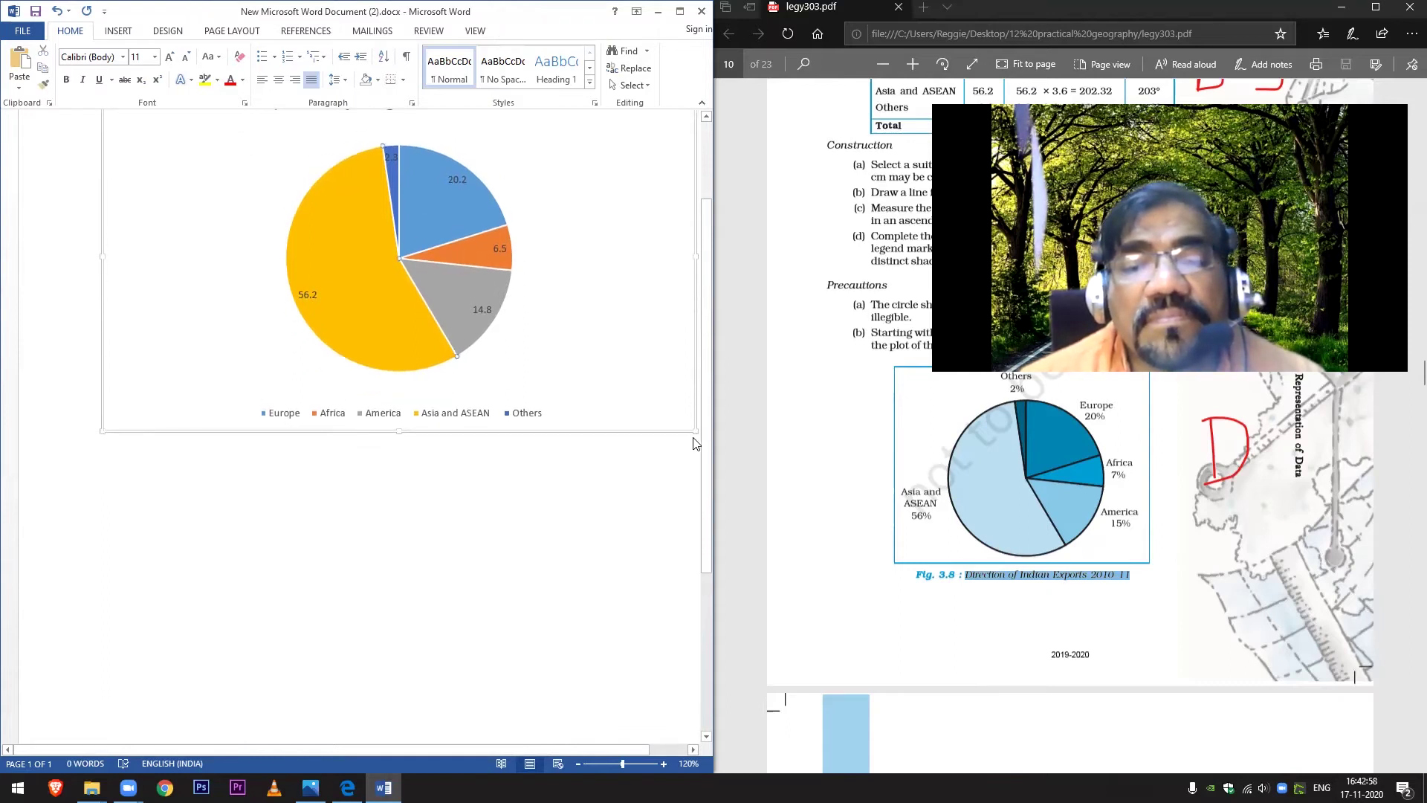
right_click(660, 447)
double_click(655, 452)
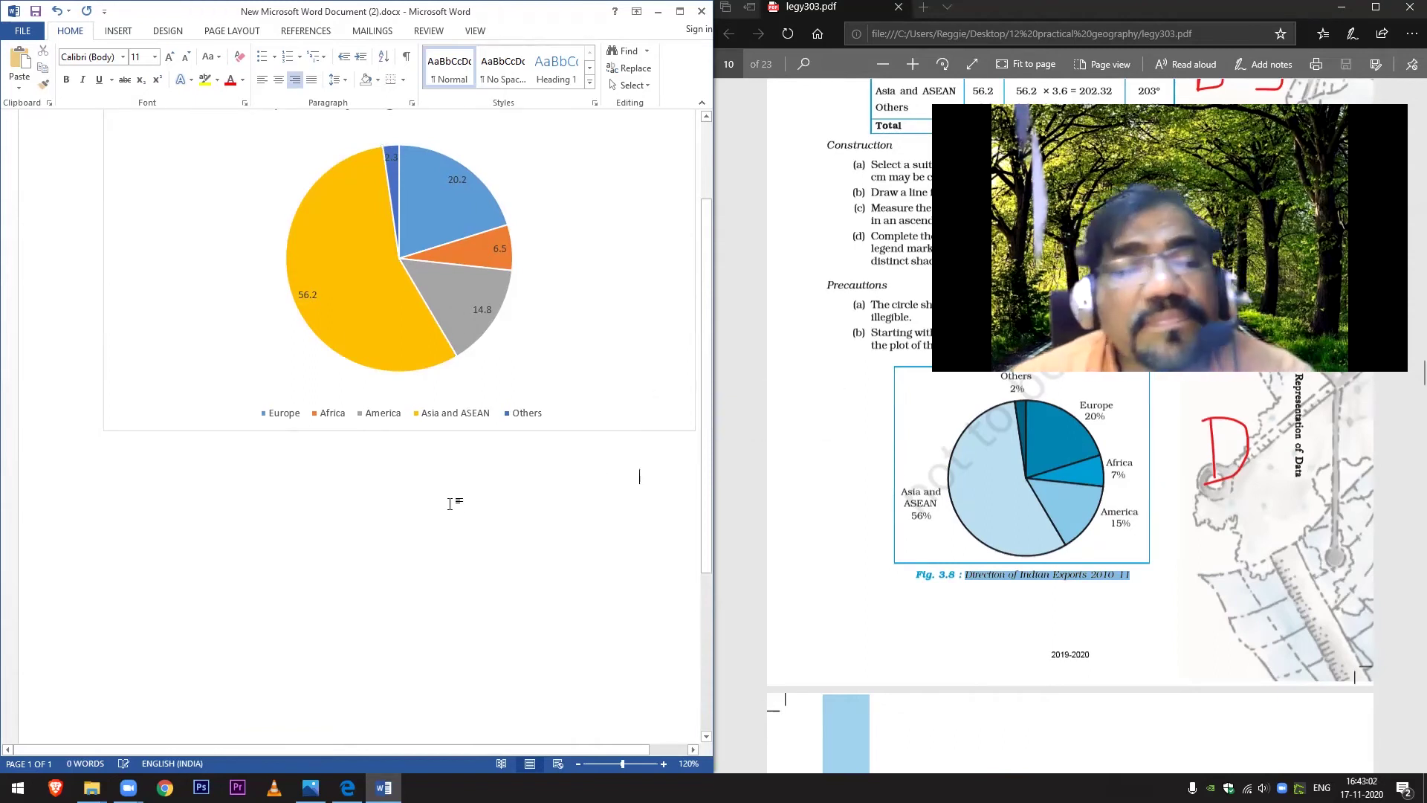
right_click(396, 484)
click(428, 547)
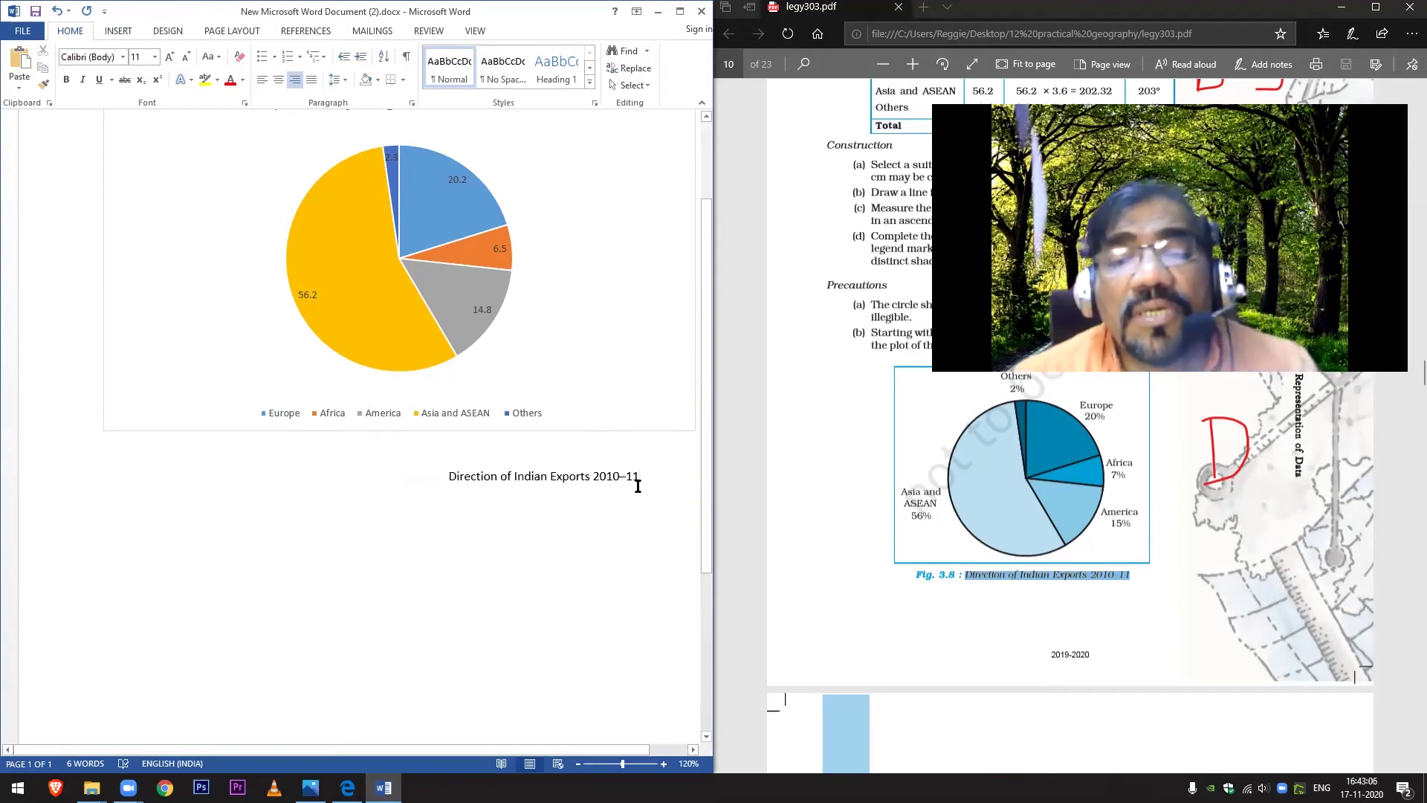
- Centre the pasted caption and set it in Stencil Std
drag(639, 477, 448, 480)
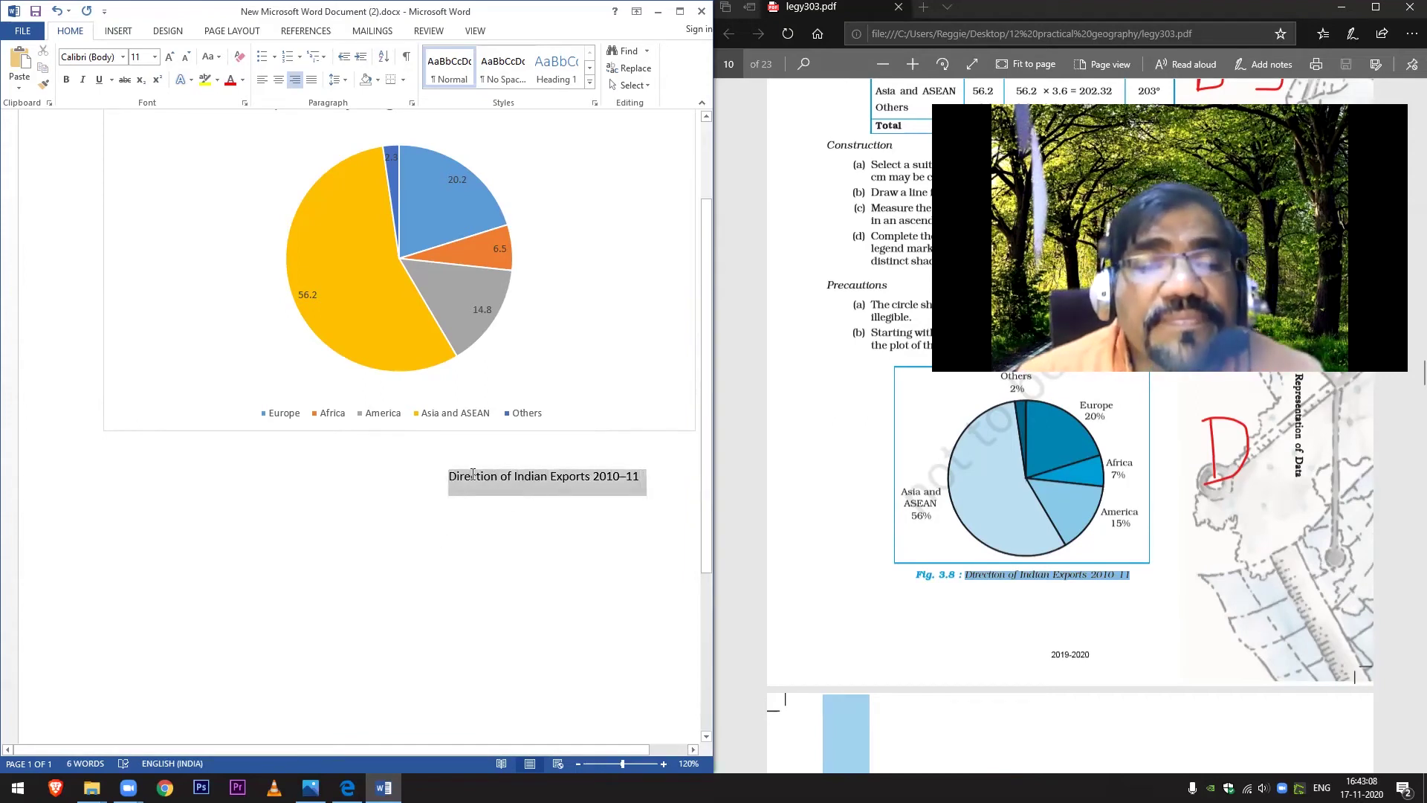
click(274, 84)
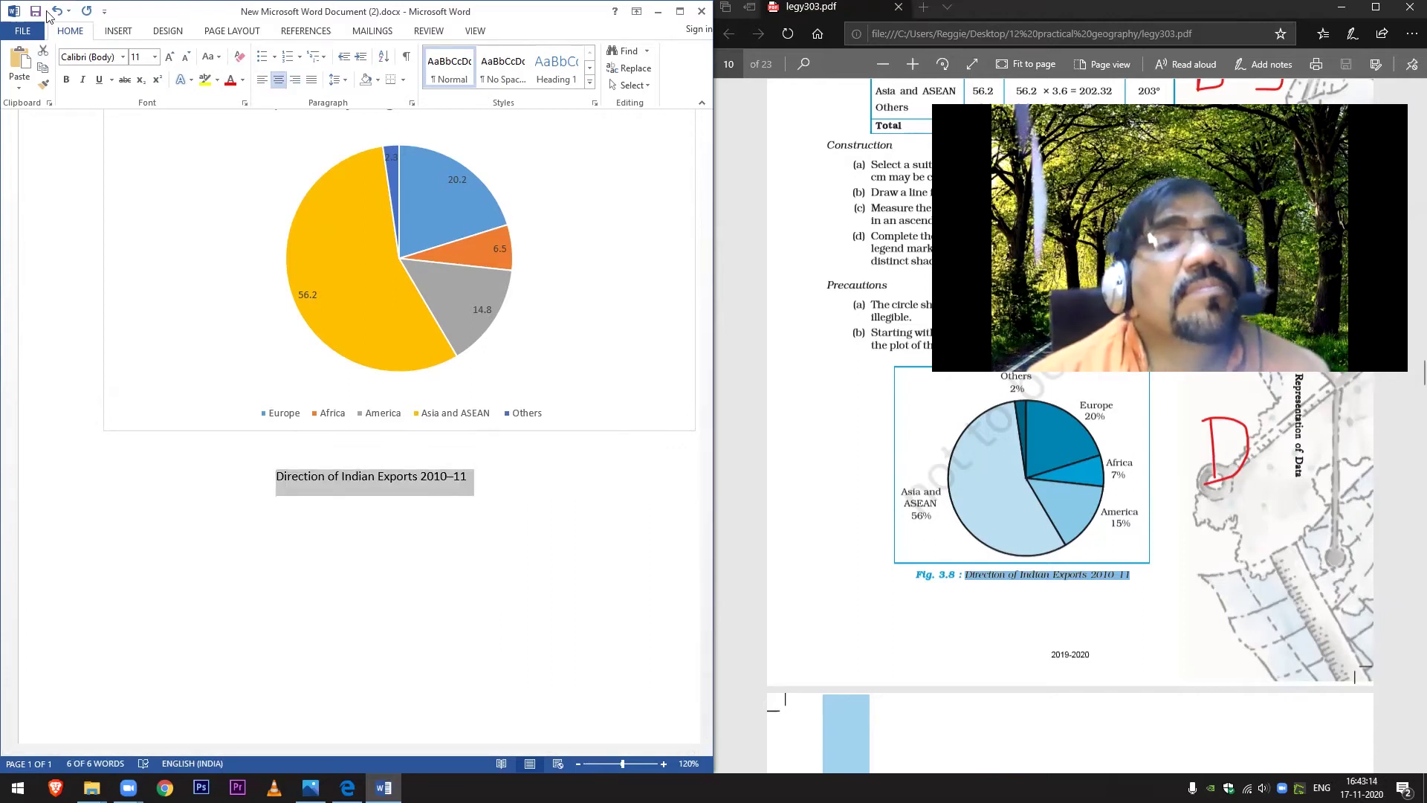
click(123, 58)
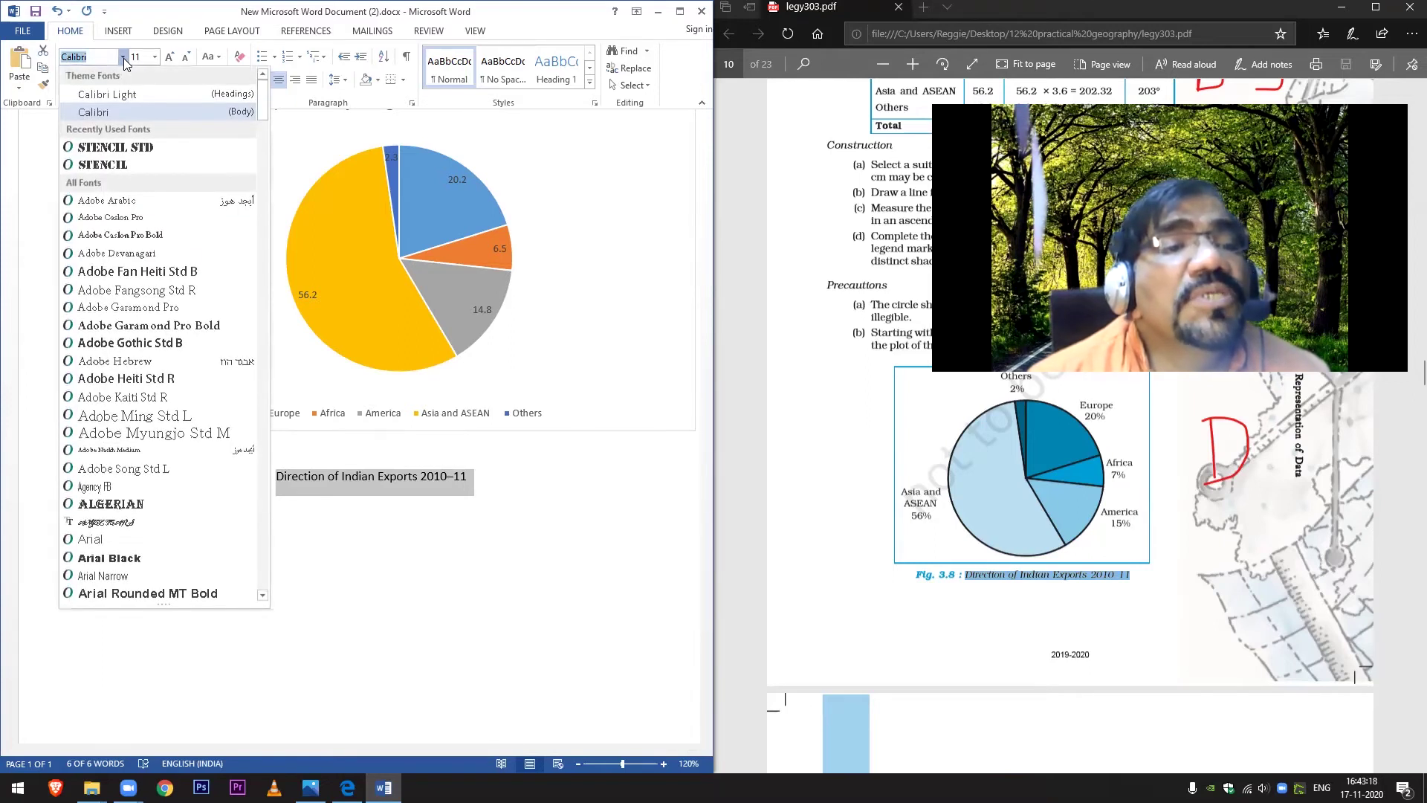
click(143, 148)
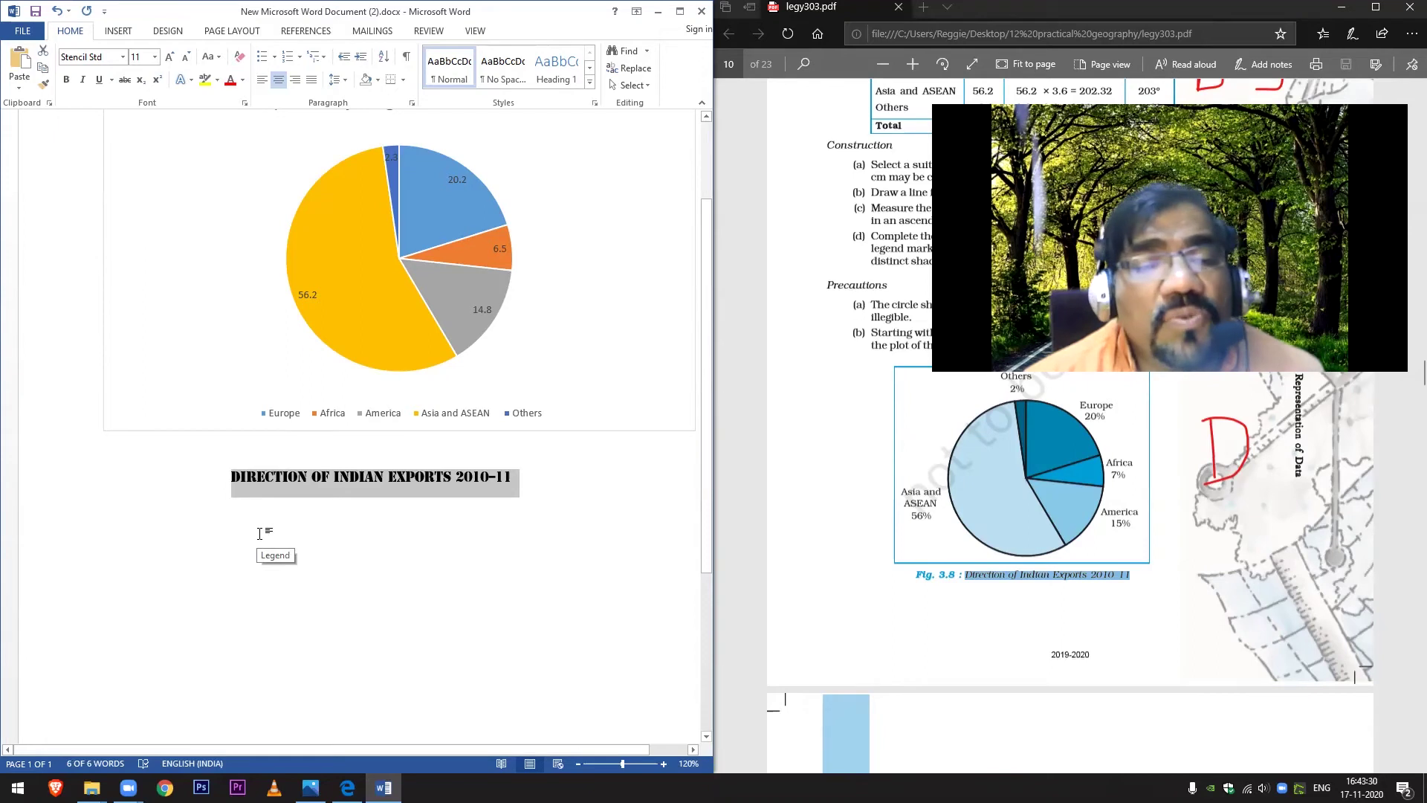
- Grow the caption font to 22 pt, then shrink it back to 20 pt to fit one line
click(169, 60)
click(170, 59)
click(169, 60)
click(170, 60)
click(169, 59)
click(169, 59)
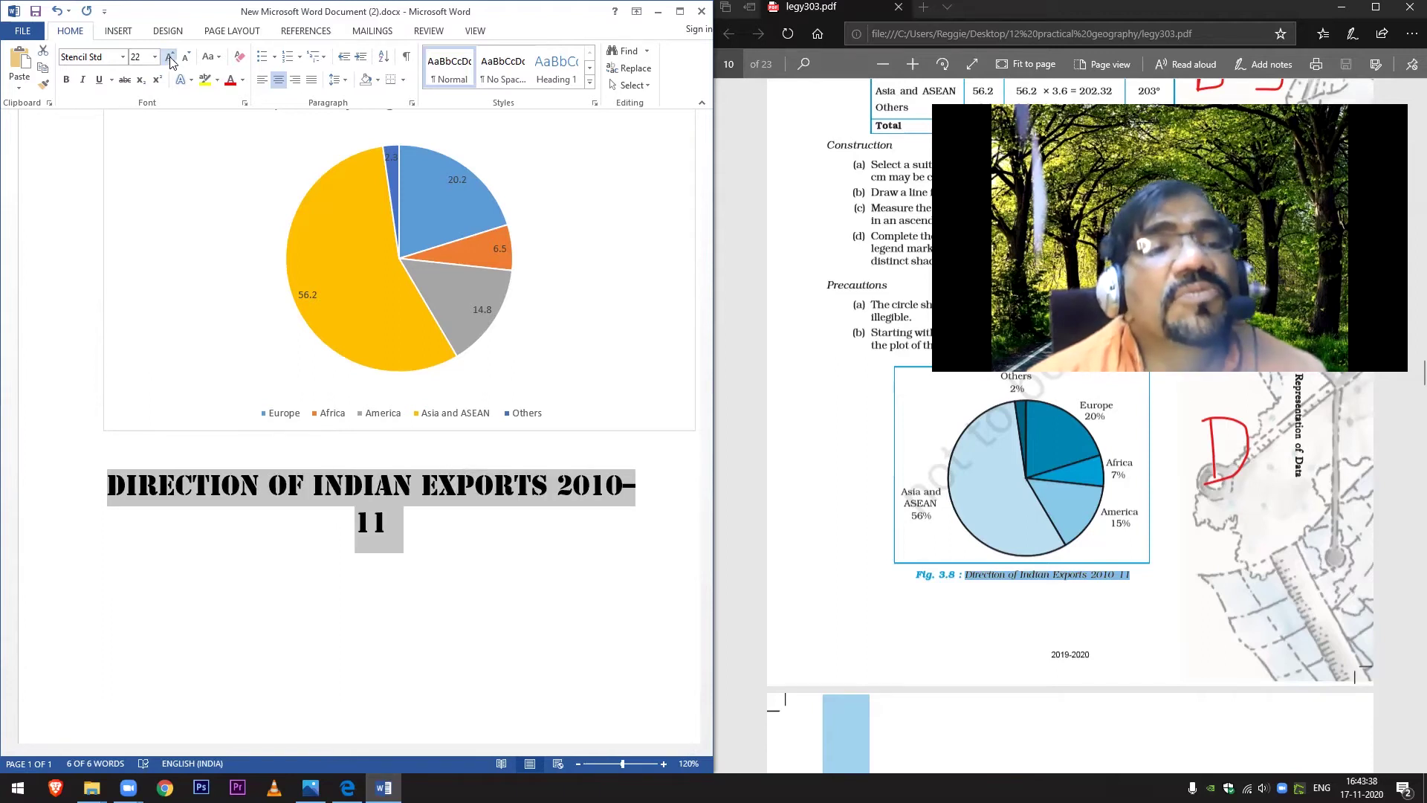
click(187, 59)
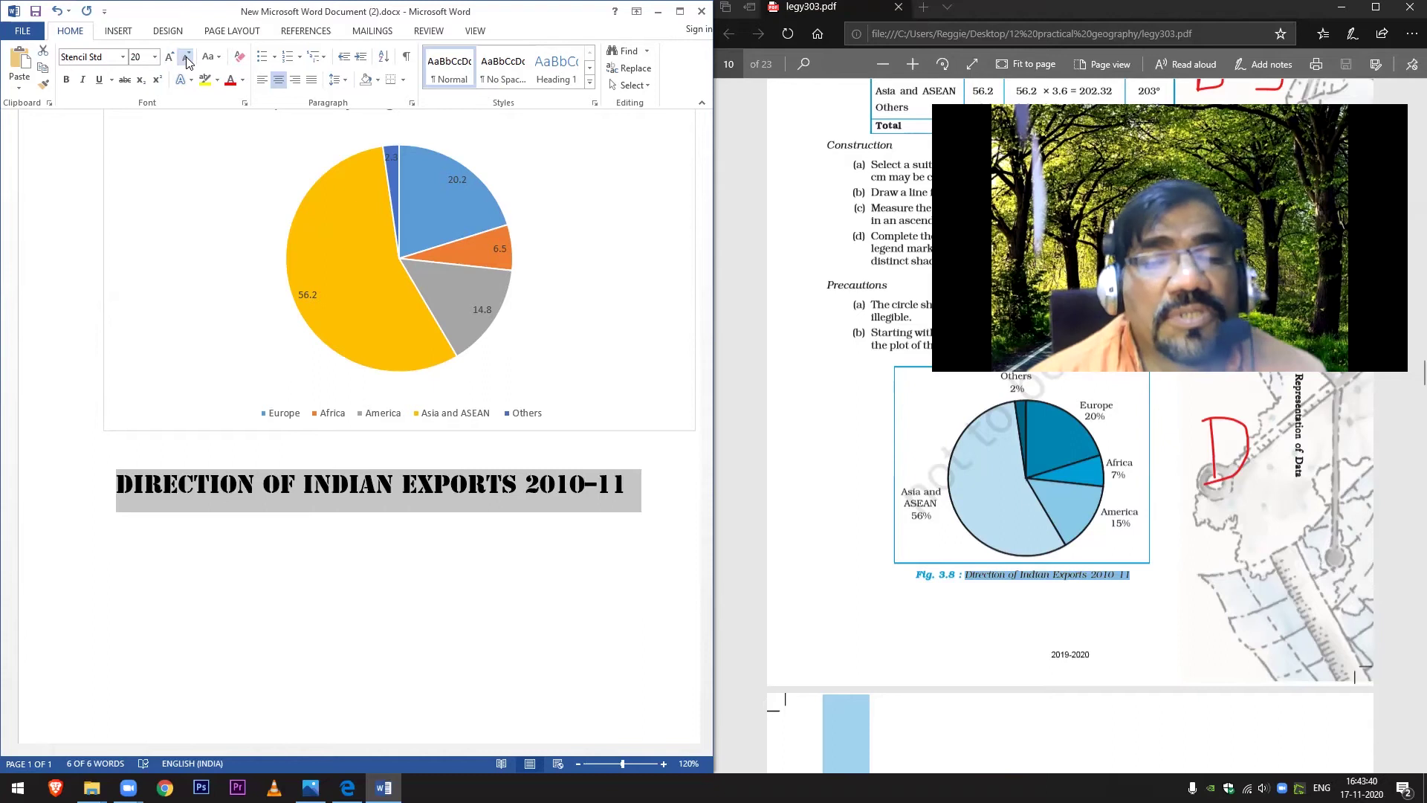
- Scroll the textbook PDF up to page 9 and select the 'Pie Diagram' heading
scroll(313, 280, up, 3)
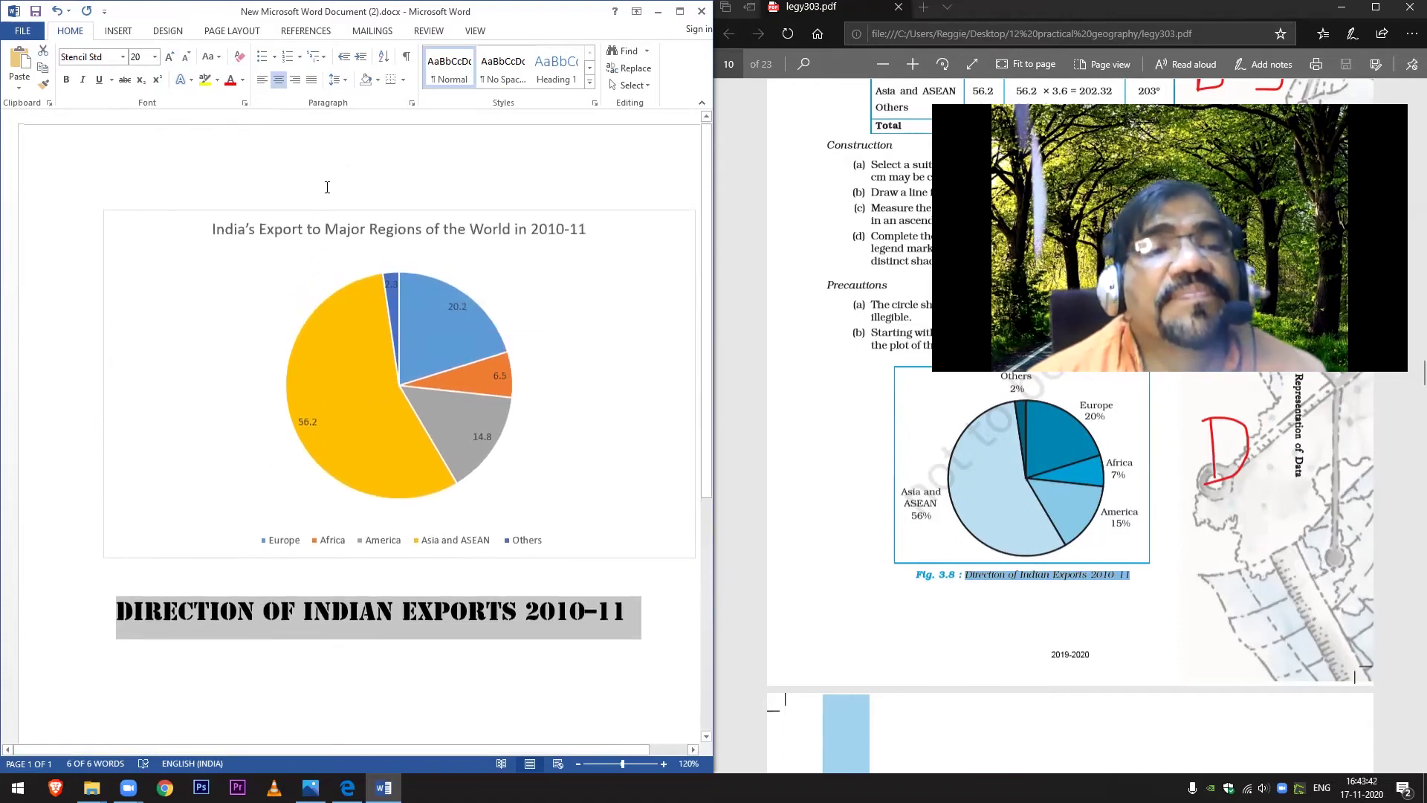
click(327, 219)
scroll(865, 491, up, 4)
scroll(864, 490, up, 5)
scroll(1061, 463, up, 7)
scroll(1060, 463, down, 1)
scroll(1060, 464, up, 4)
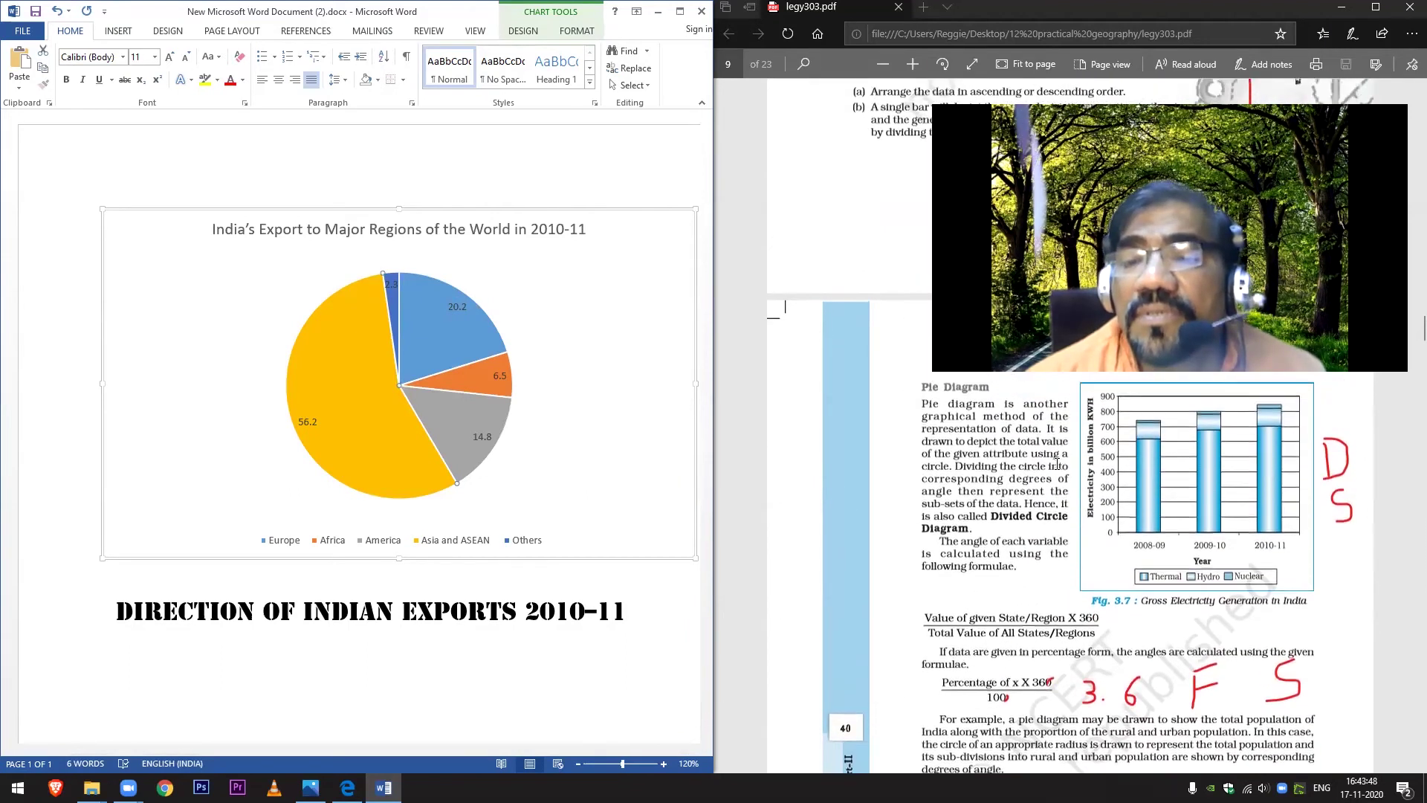
scroll(1057, 464, up, 3)
drag(989, 491, 927, 492)
key(super+c)
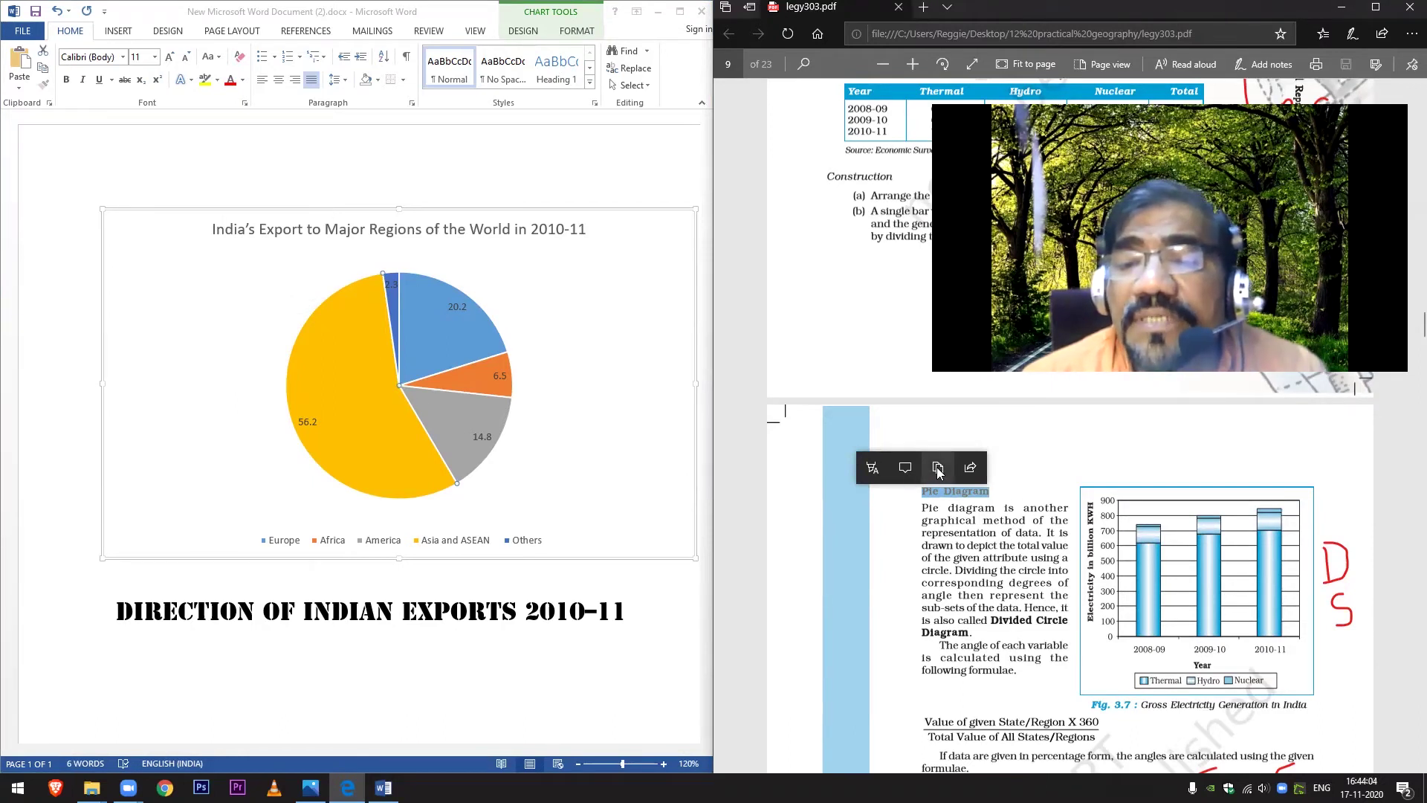
click(336, 178)
double_click(347, 181)
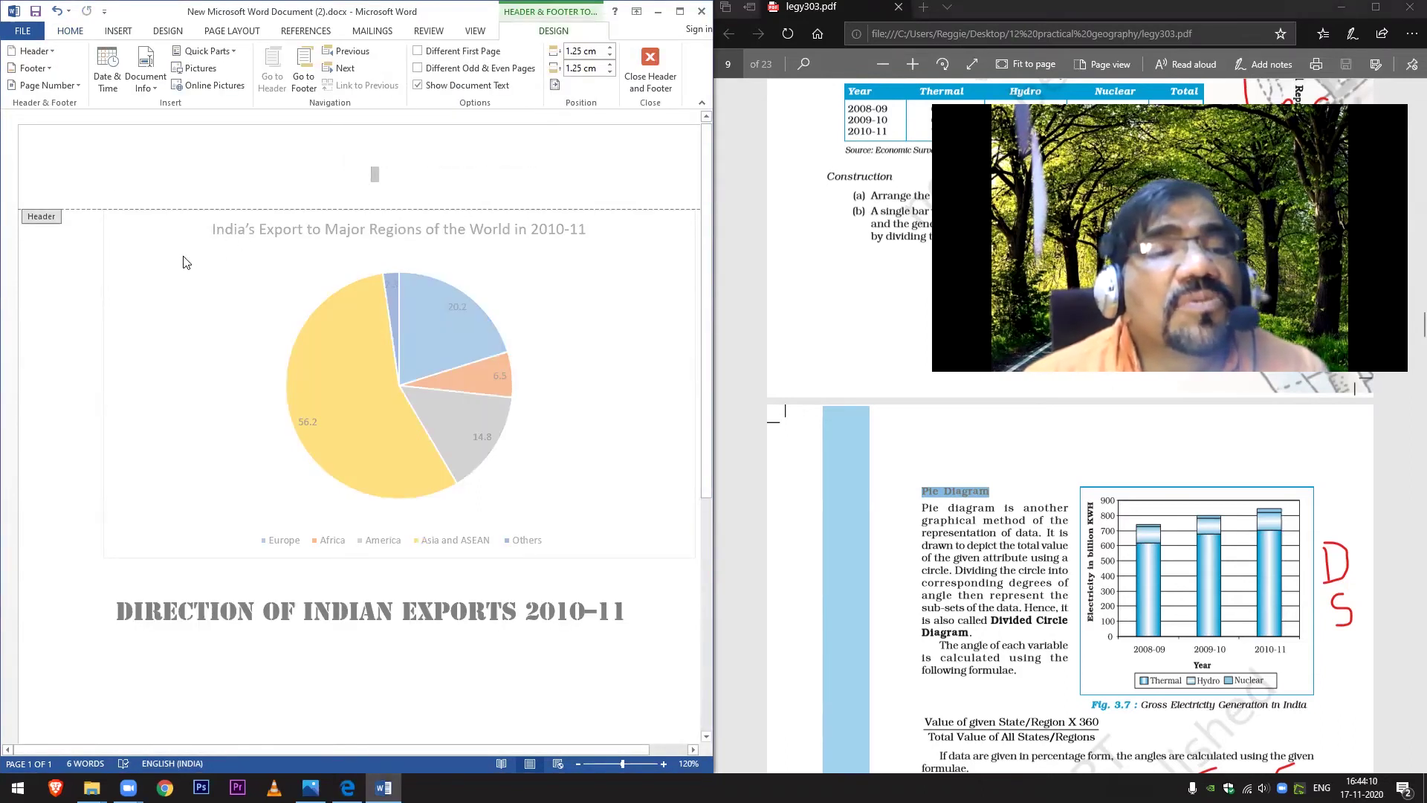
key(BackSpace)
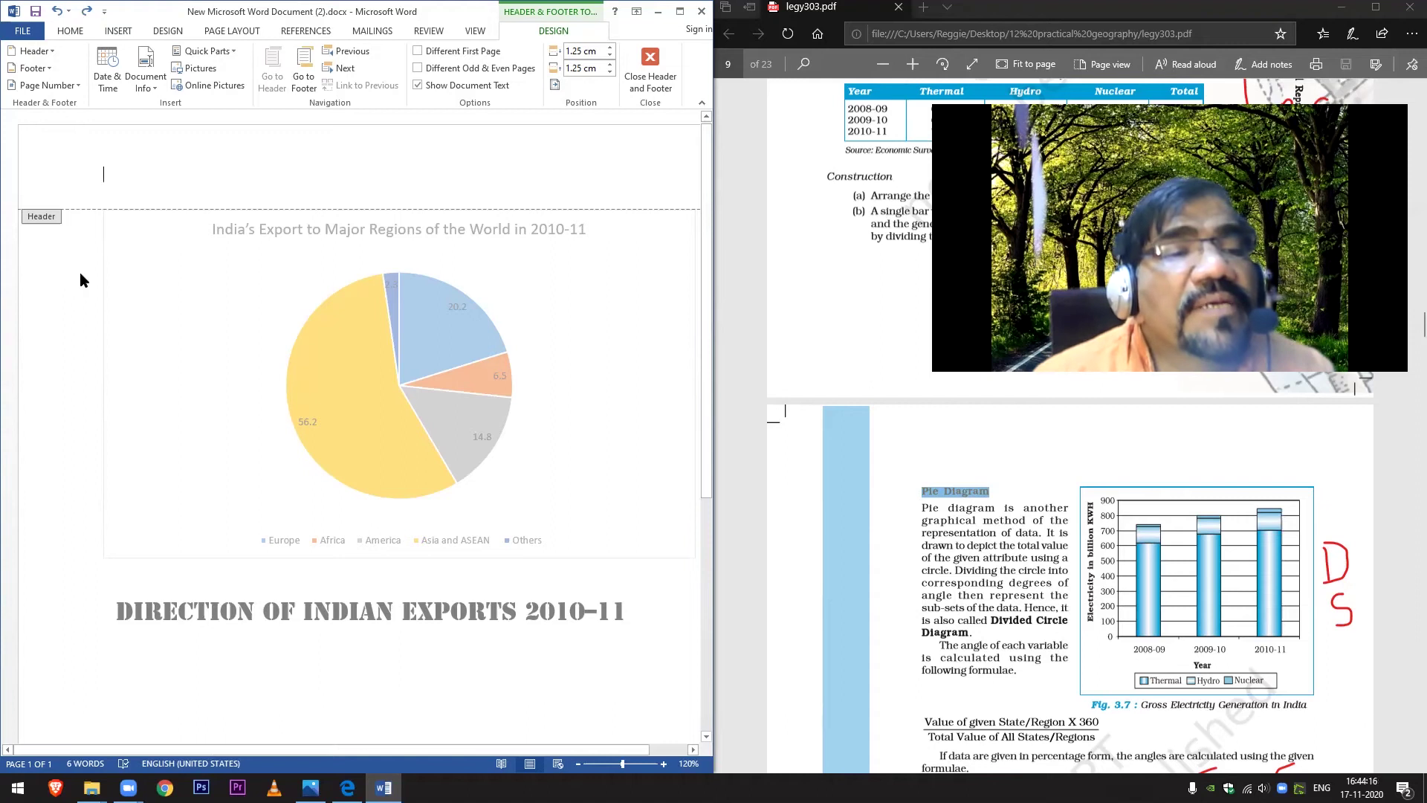
double_click(198, 287)
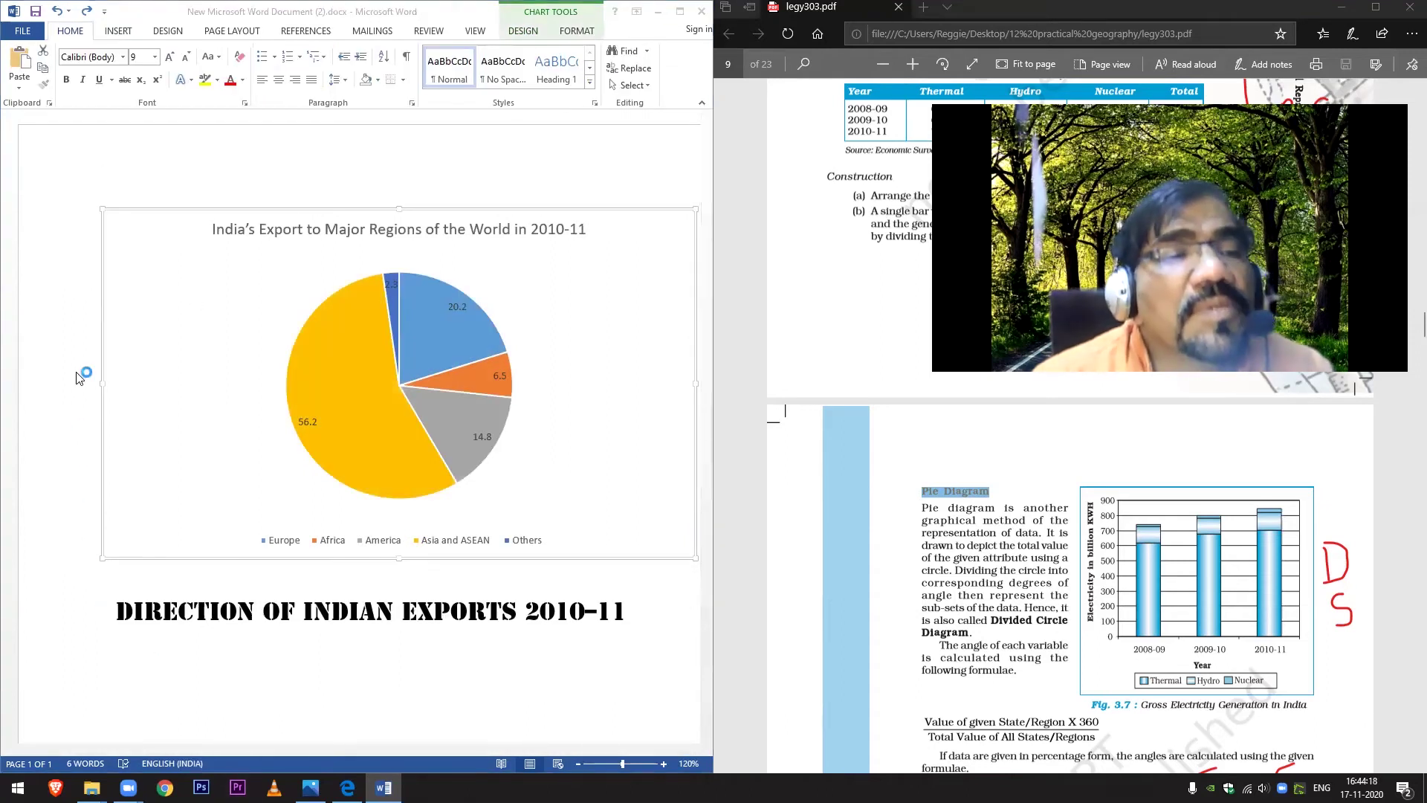
click(73, 316)
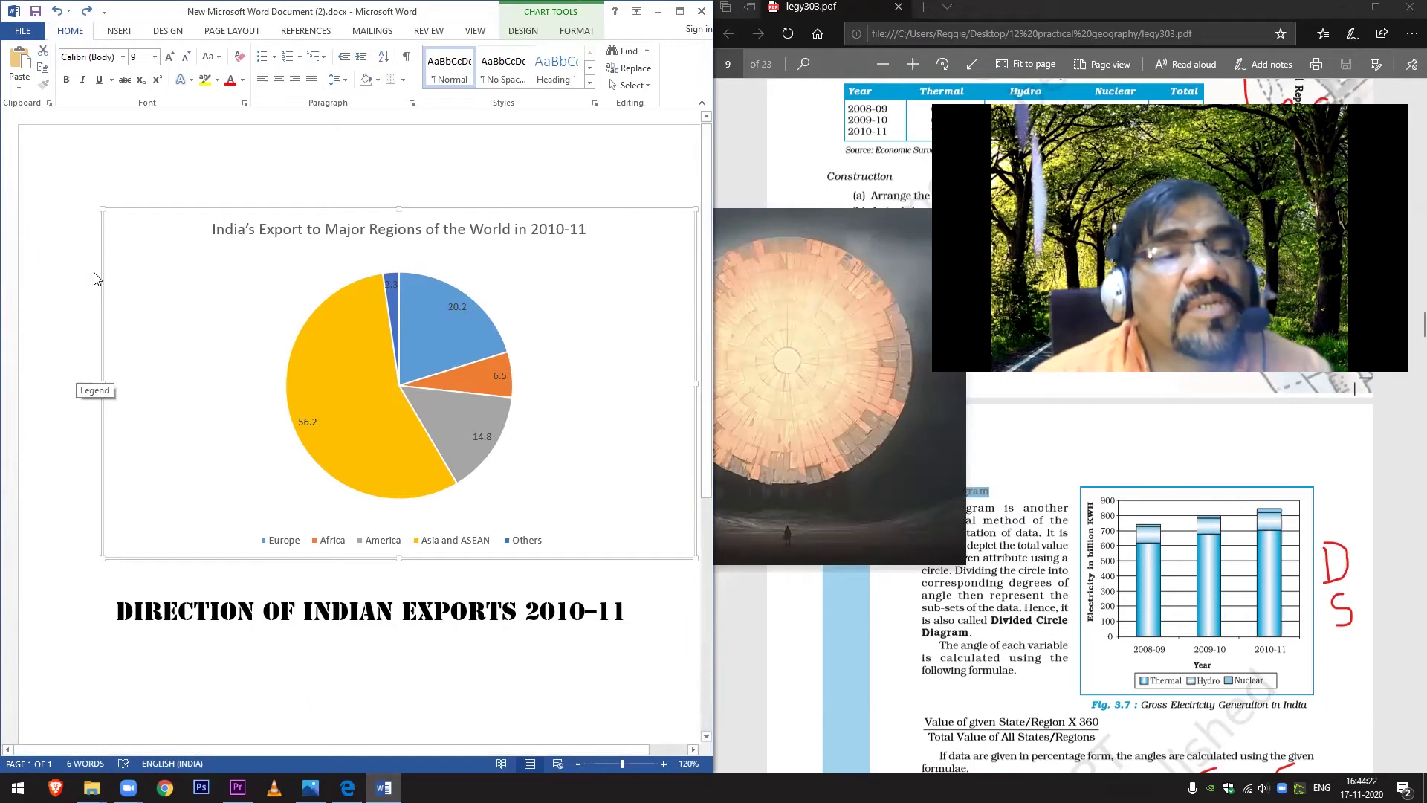
click(95, 272)
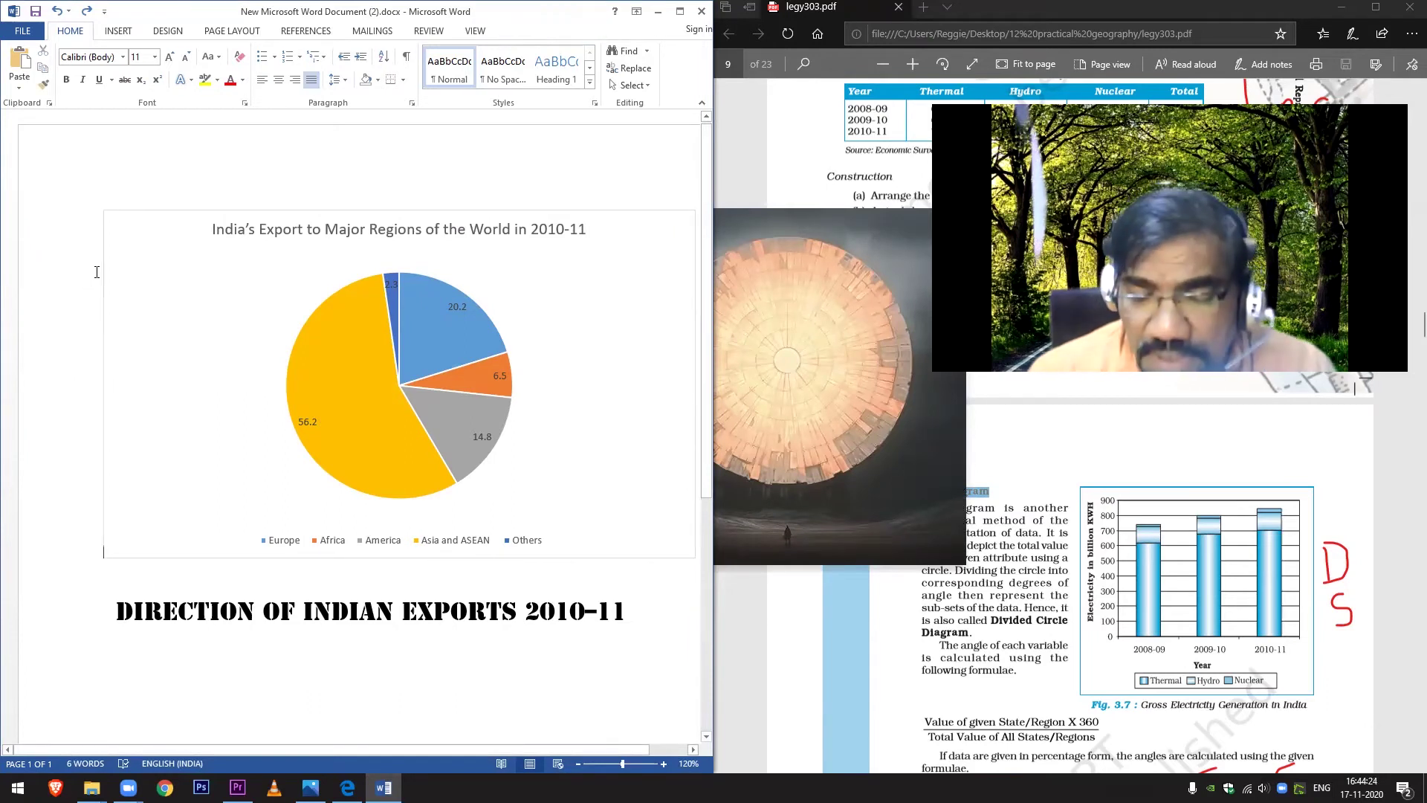
- Paste 'Pie Diagram' as plain text above the chart and centre it
scroll(96, 272, up, 1)
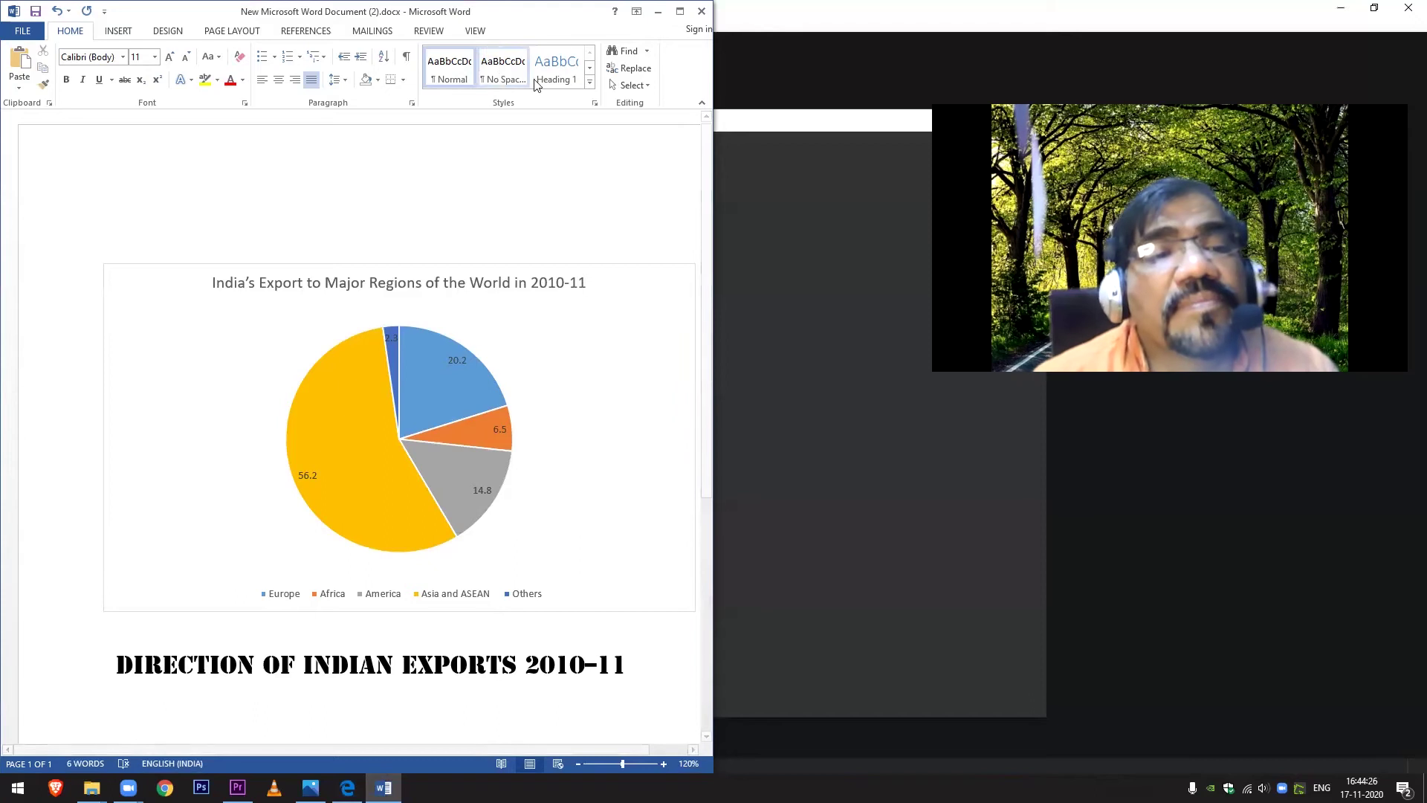
right_click(175, 250)
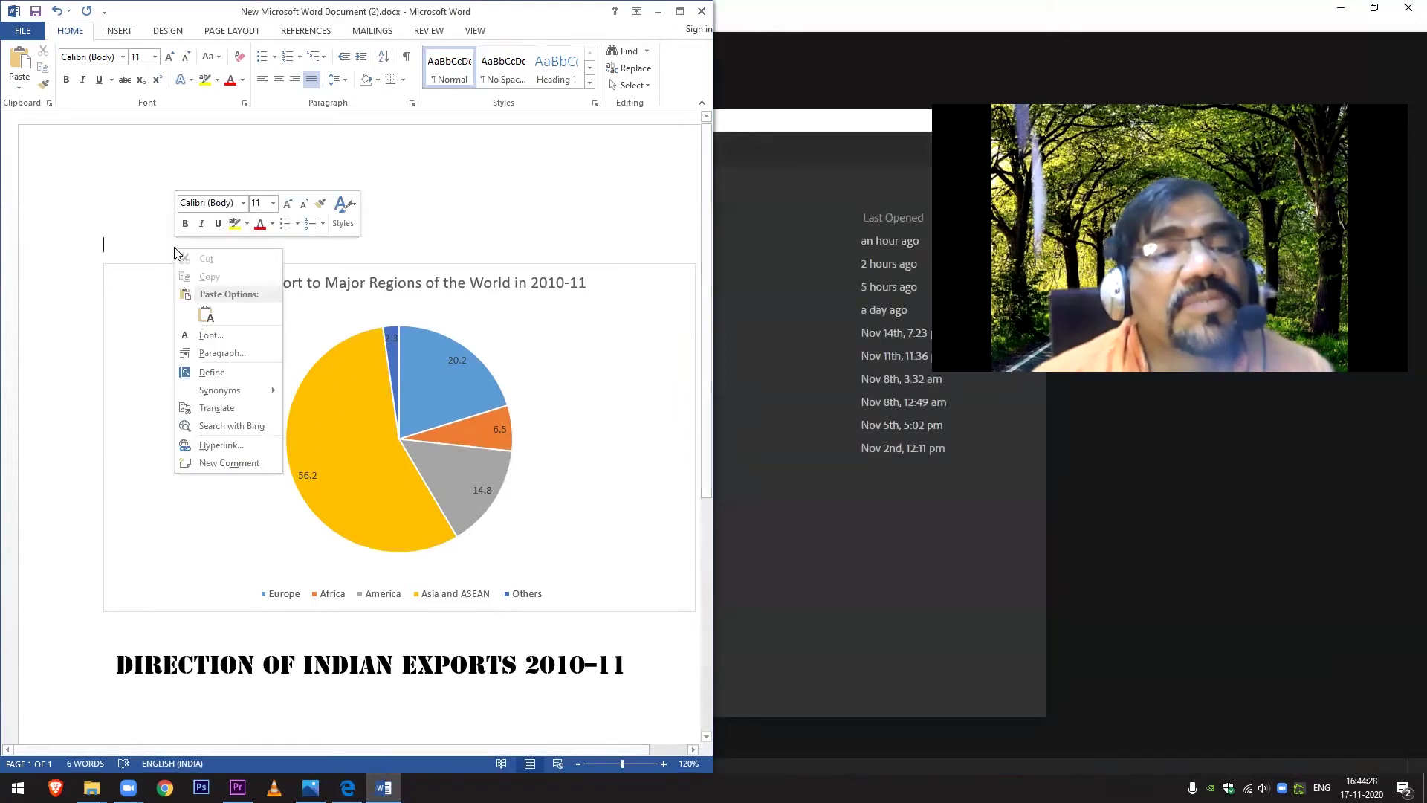
click(206, 316)
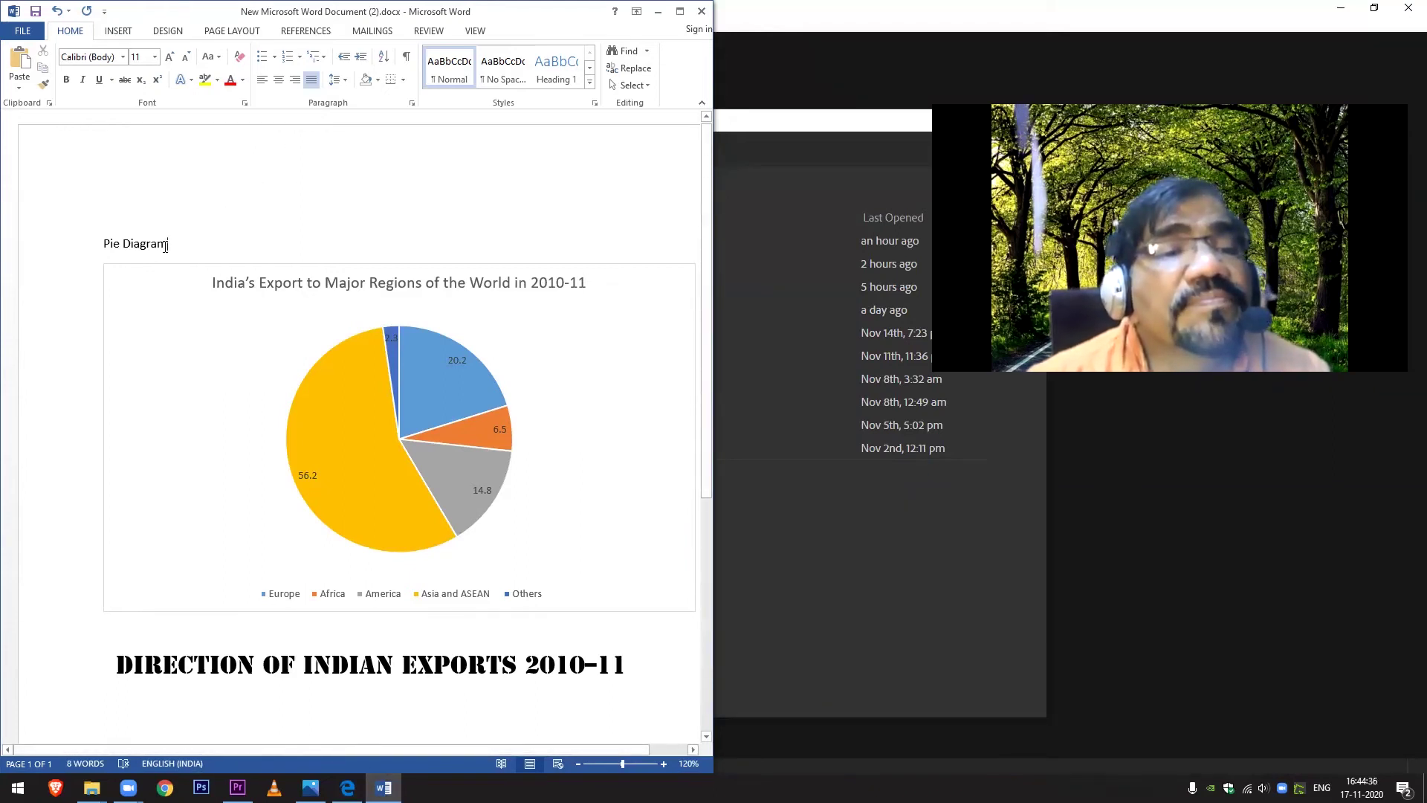
drag(166, 245, 103, 249)
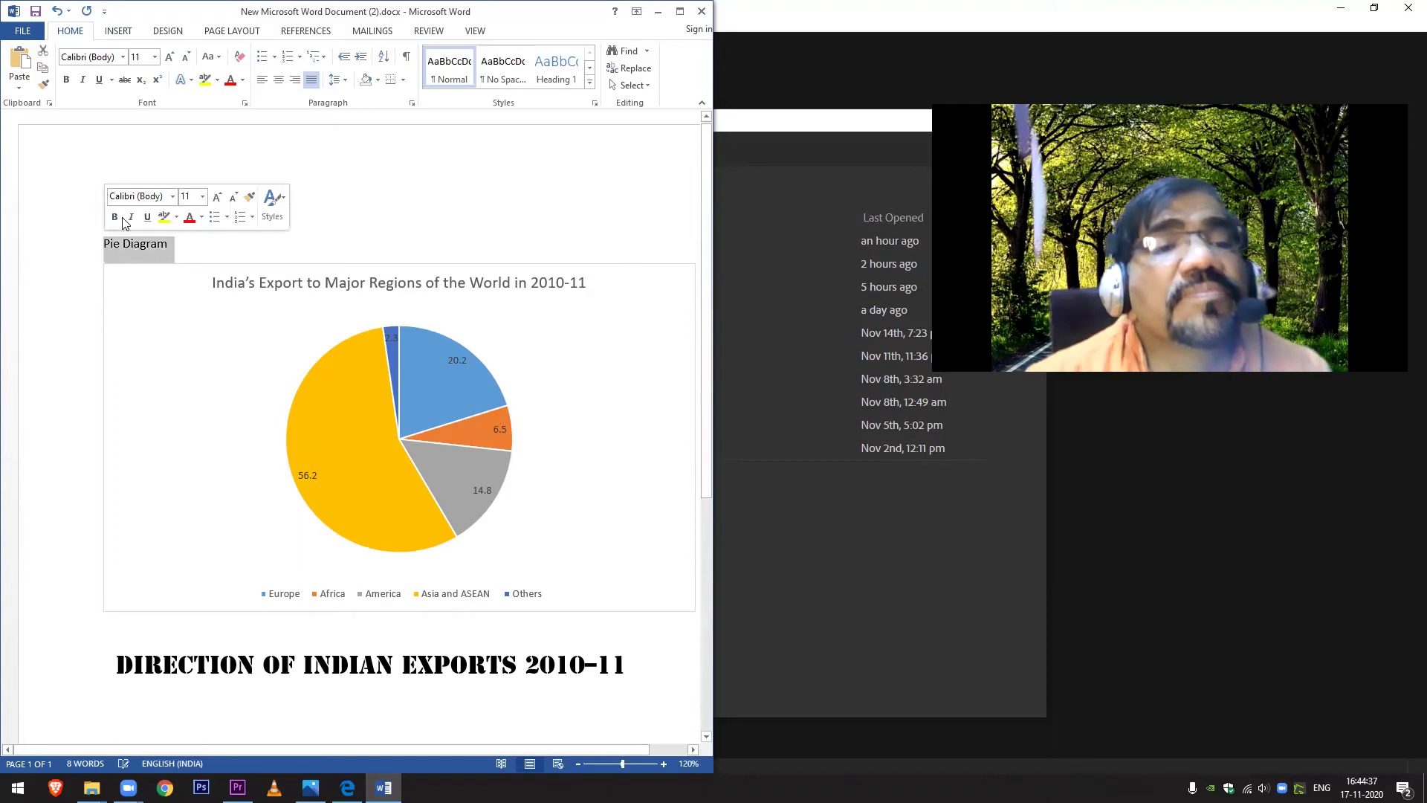
click(278, 80)
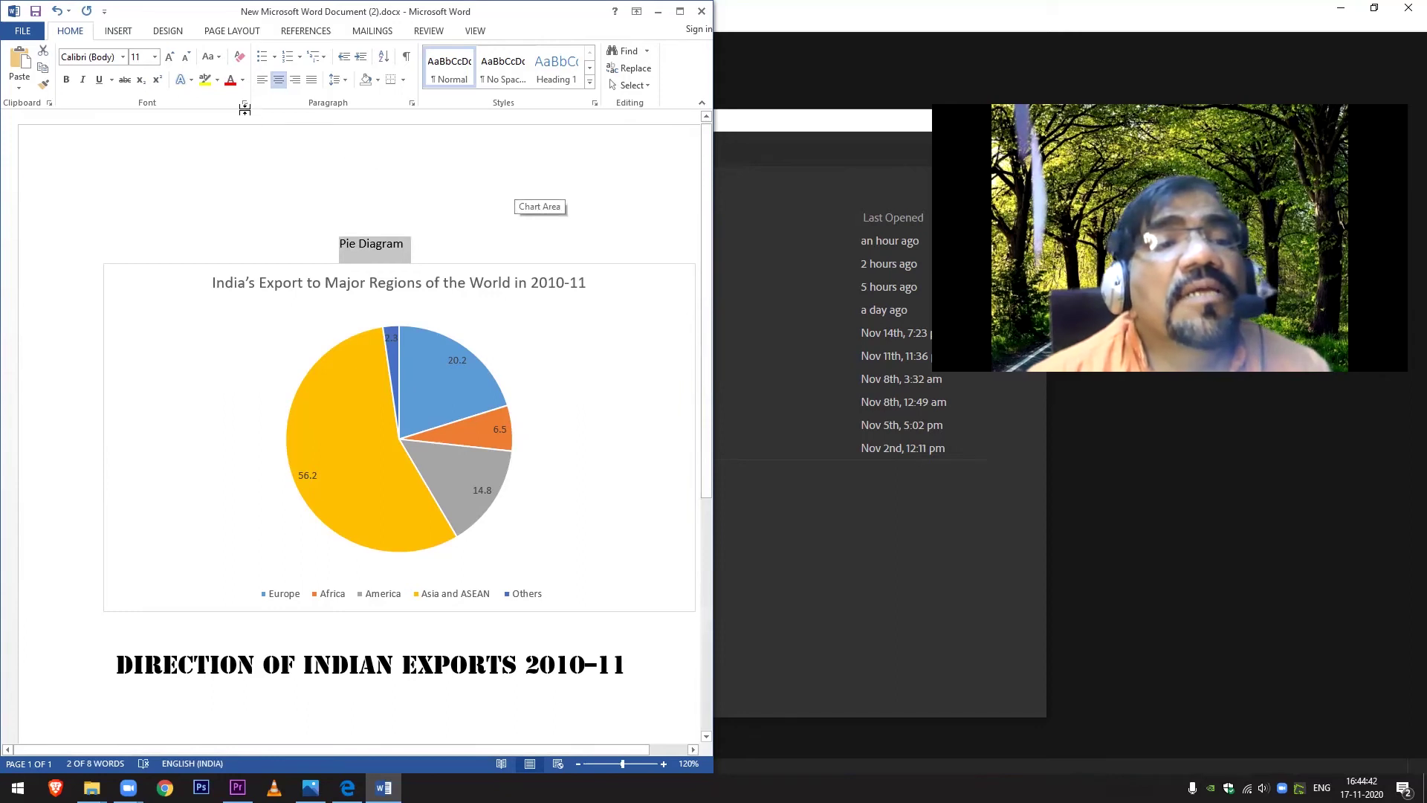
- Change the heading to all capitals and set it in Stencil Std
click(220, 59)
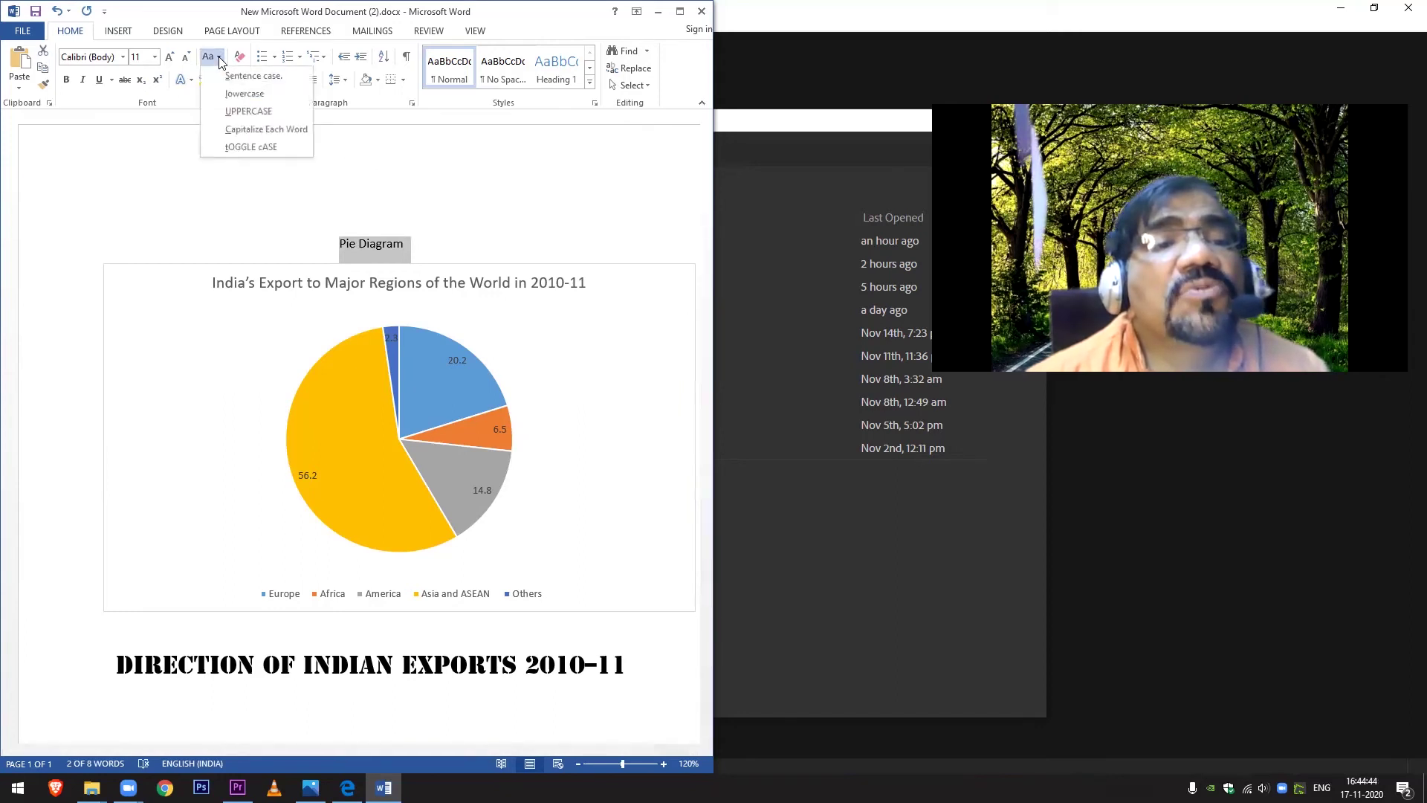
click(261, 112)
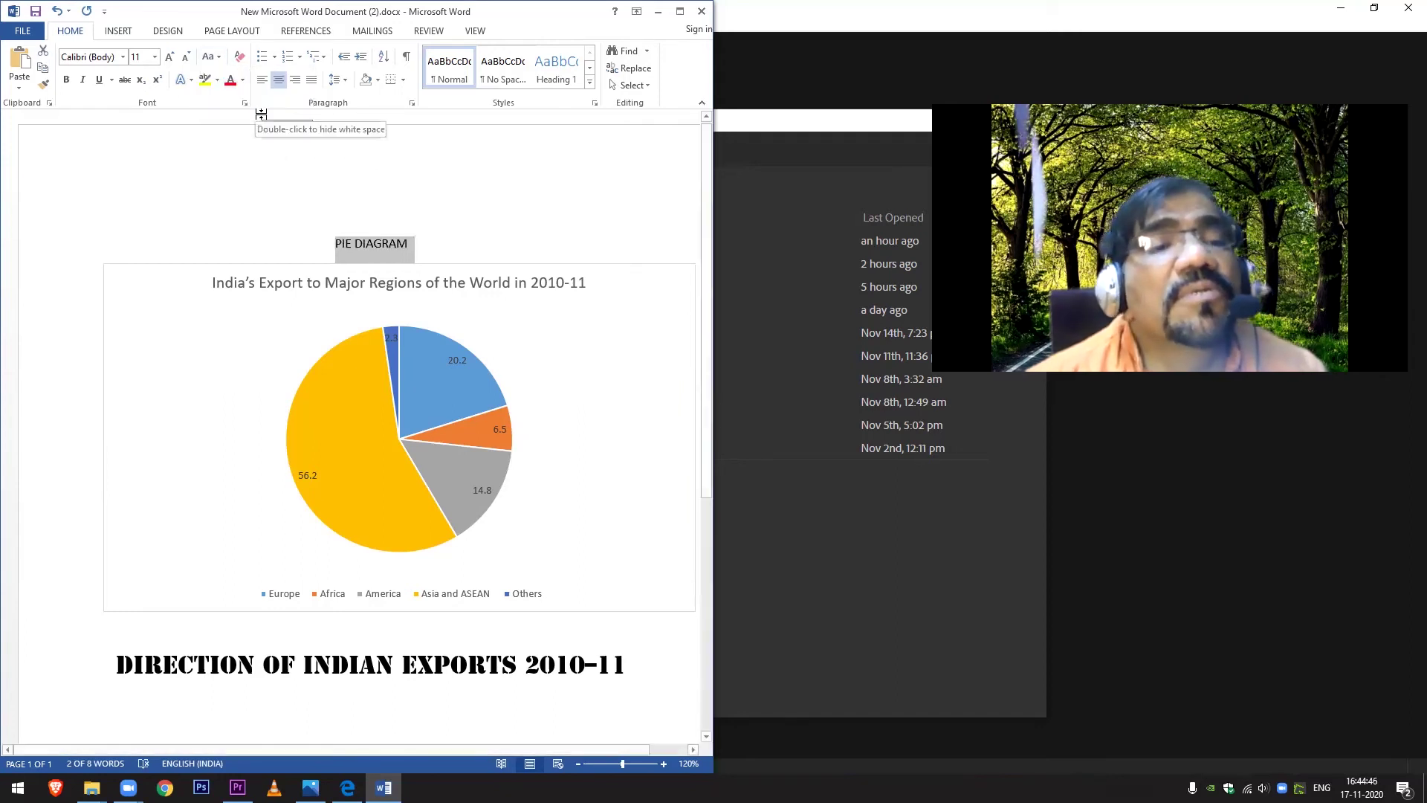
click(123, 57)
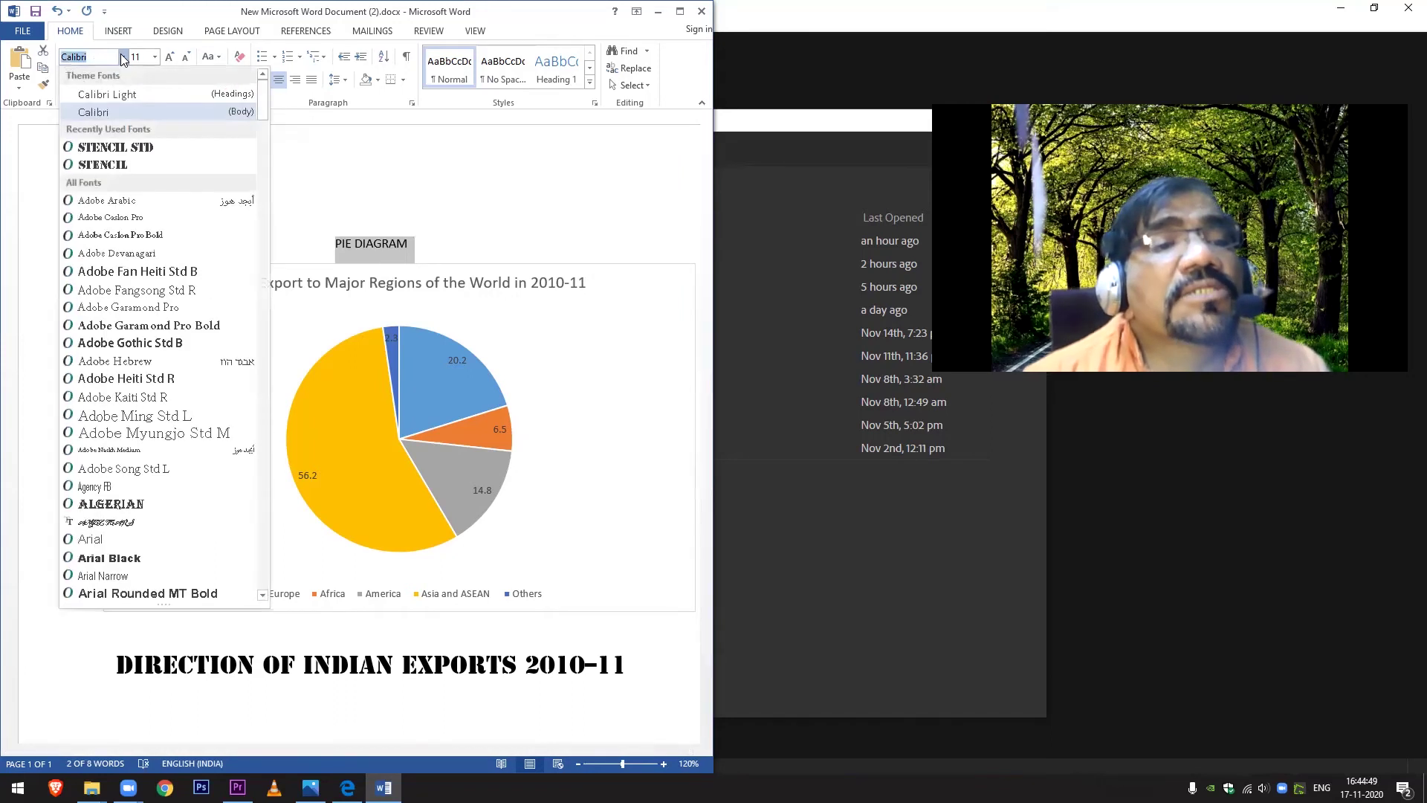
click(136, 147)
click(137, 145)
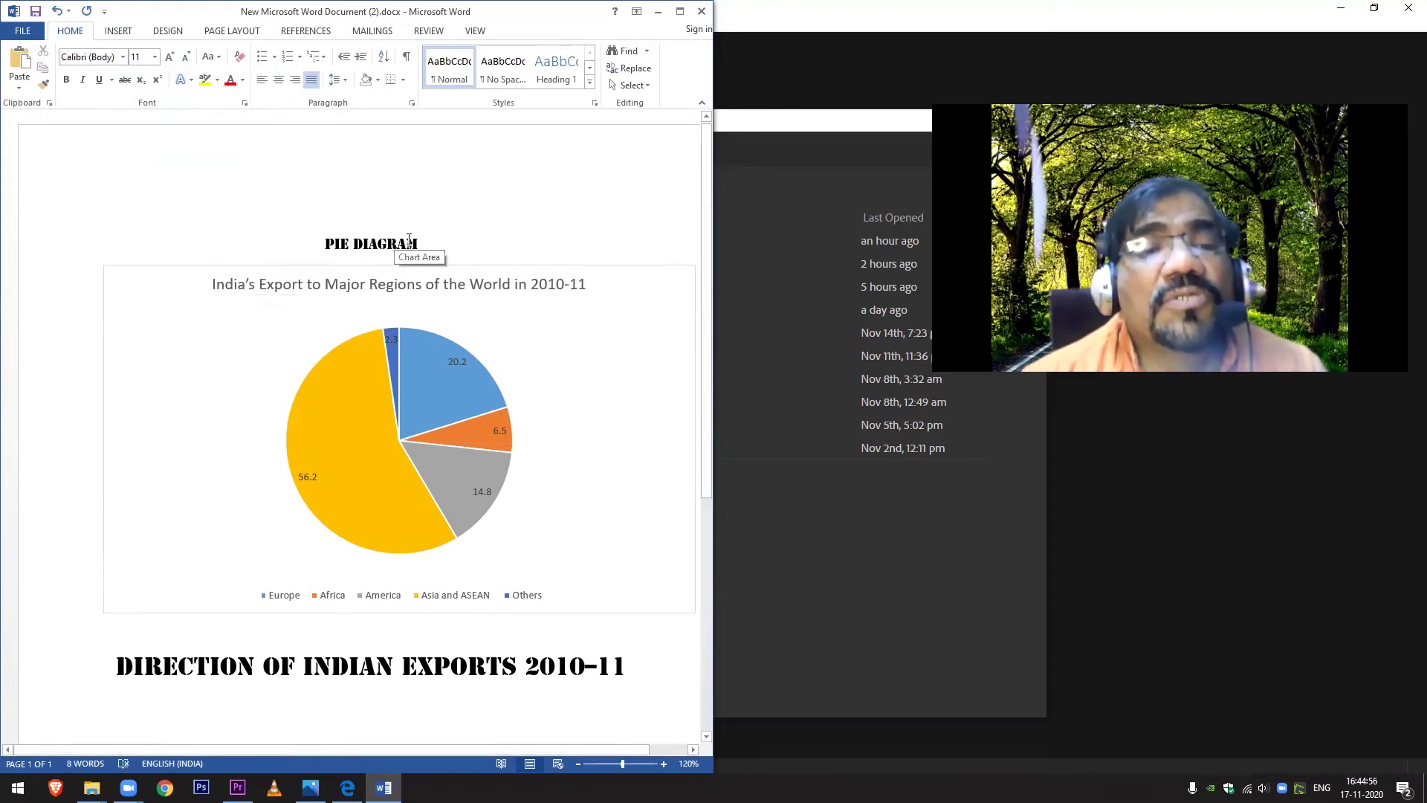
- Underline the PIE DIAGRAM heading and enlarge it to 48 pt
drag(426, 244, 309, 240)
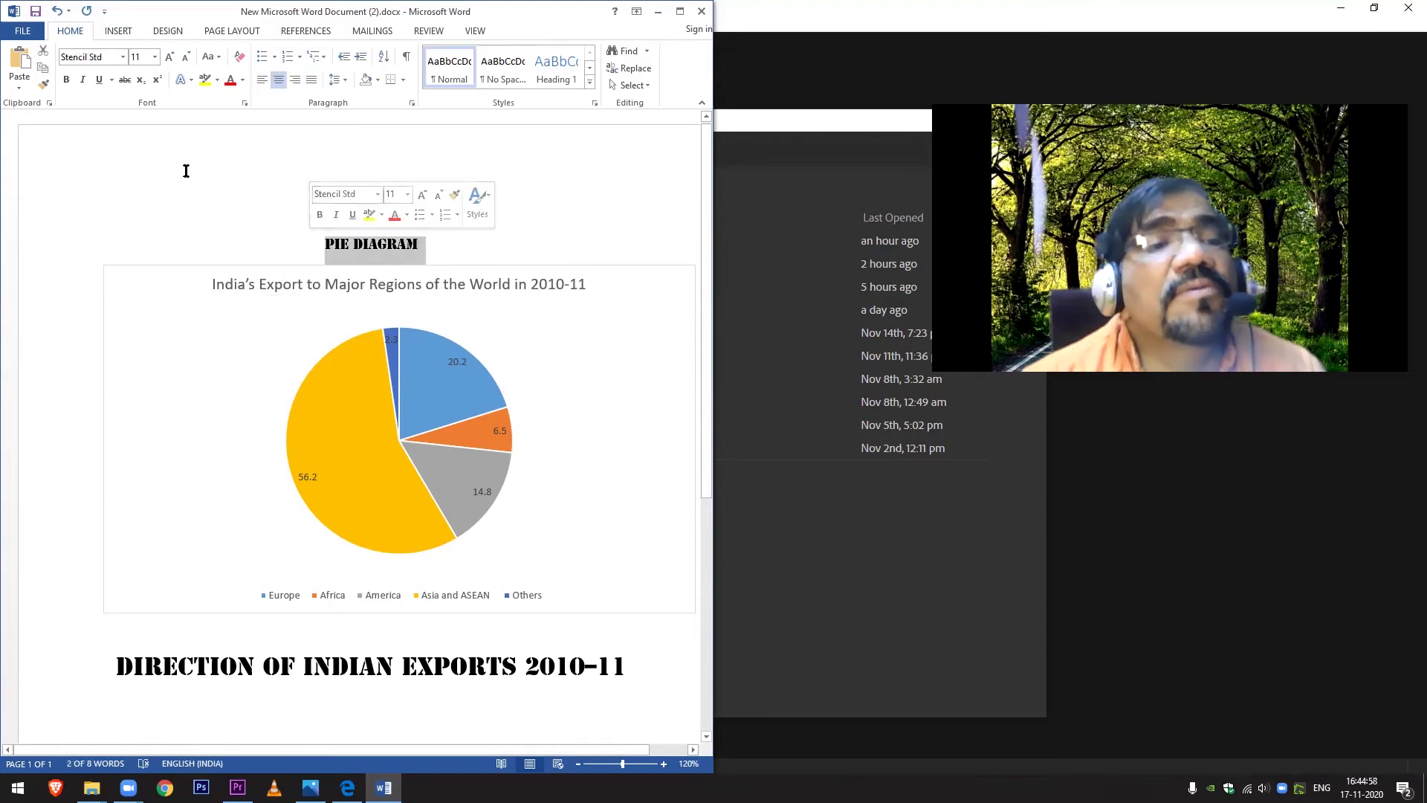
click(101, 81)
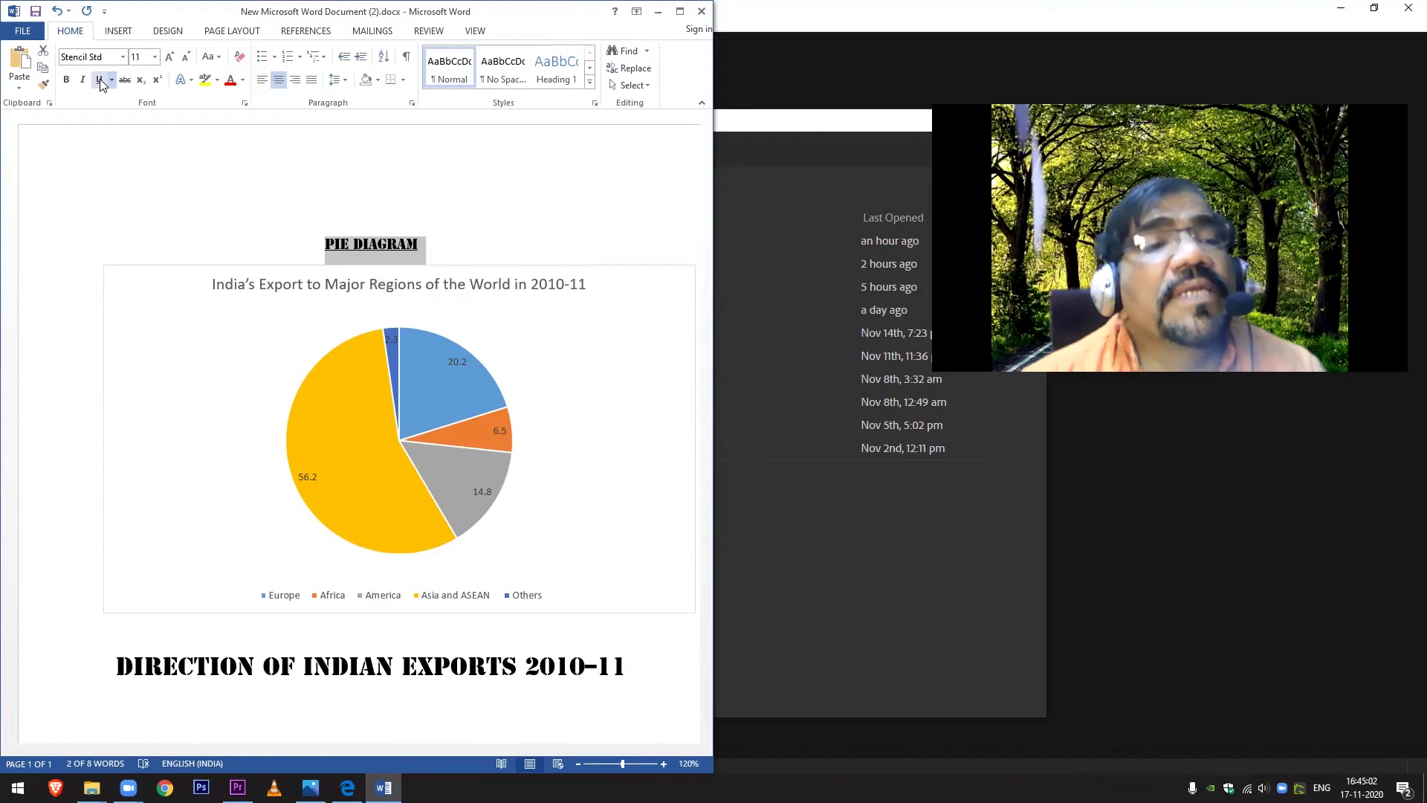
click(171, 58)
click(170, 58)
click(170, 57)
click(170, 57)
click(170, 57)
click(171, 57)
click(171, 57)
click(170, 57)
click(170, 57)
click(171, 57)
click(170, 57)
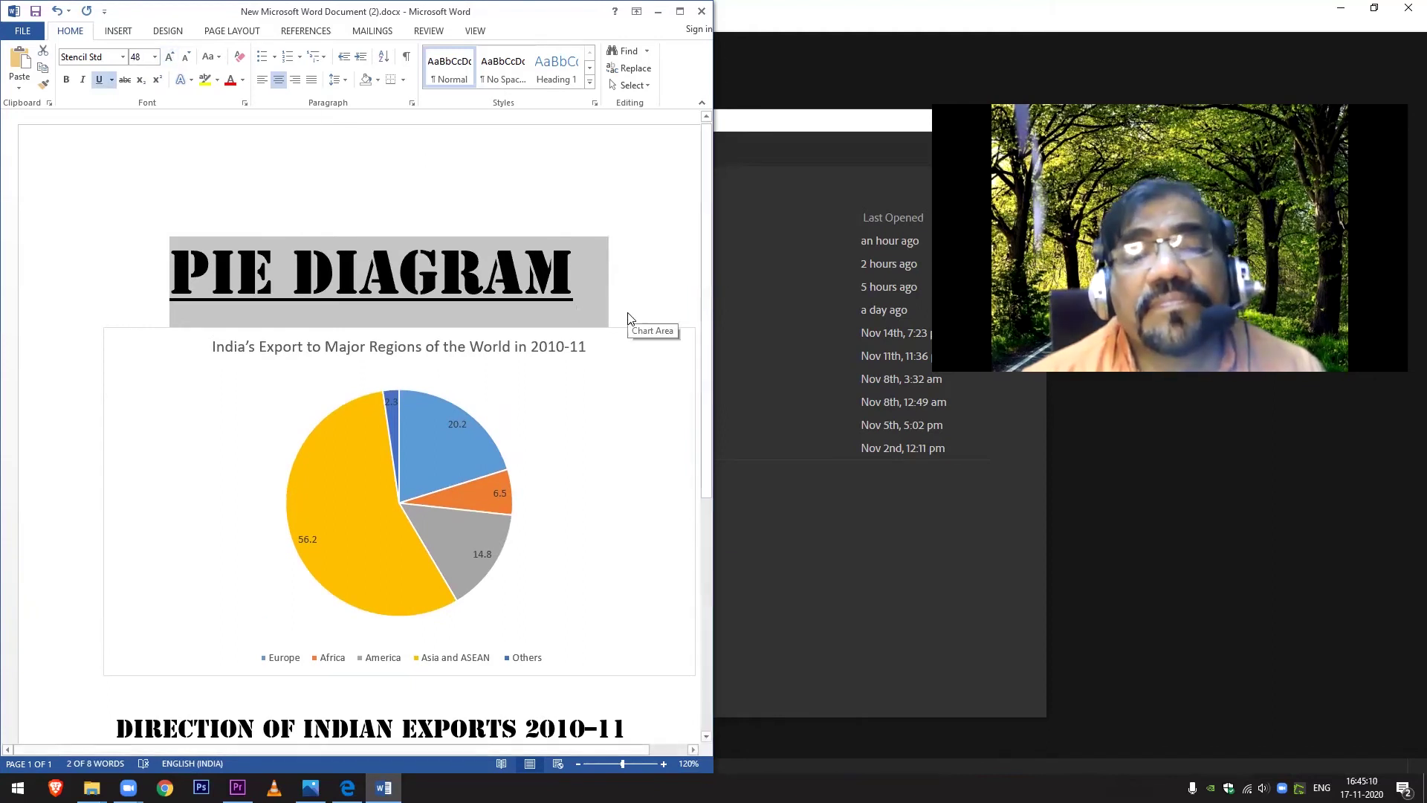
click(618, 296)
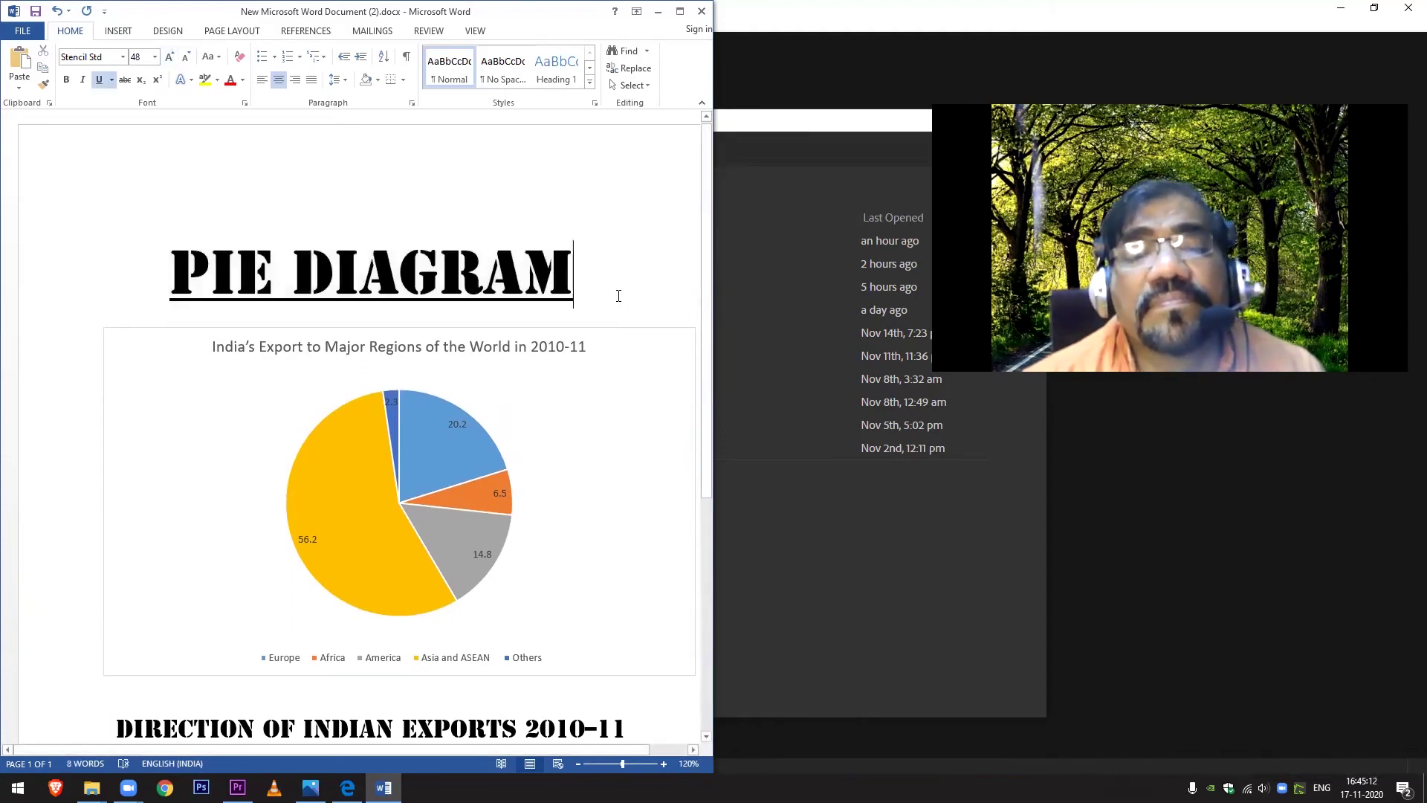
- Insert a blank line below the title and zoom out to show the whole page
key(Return)
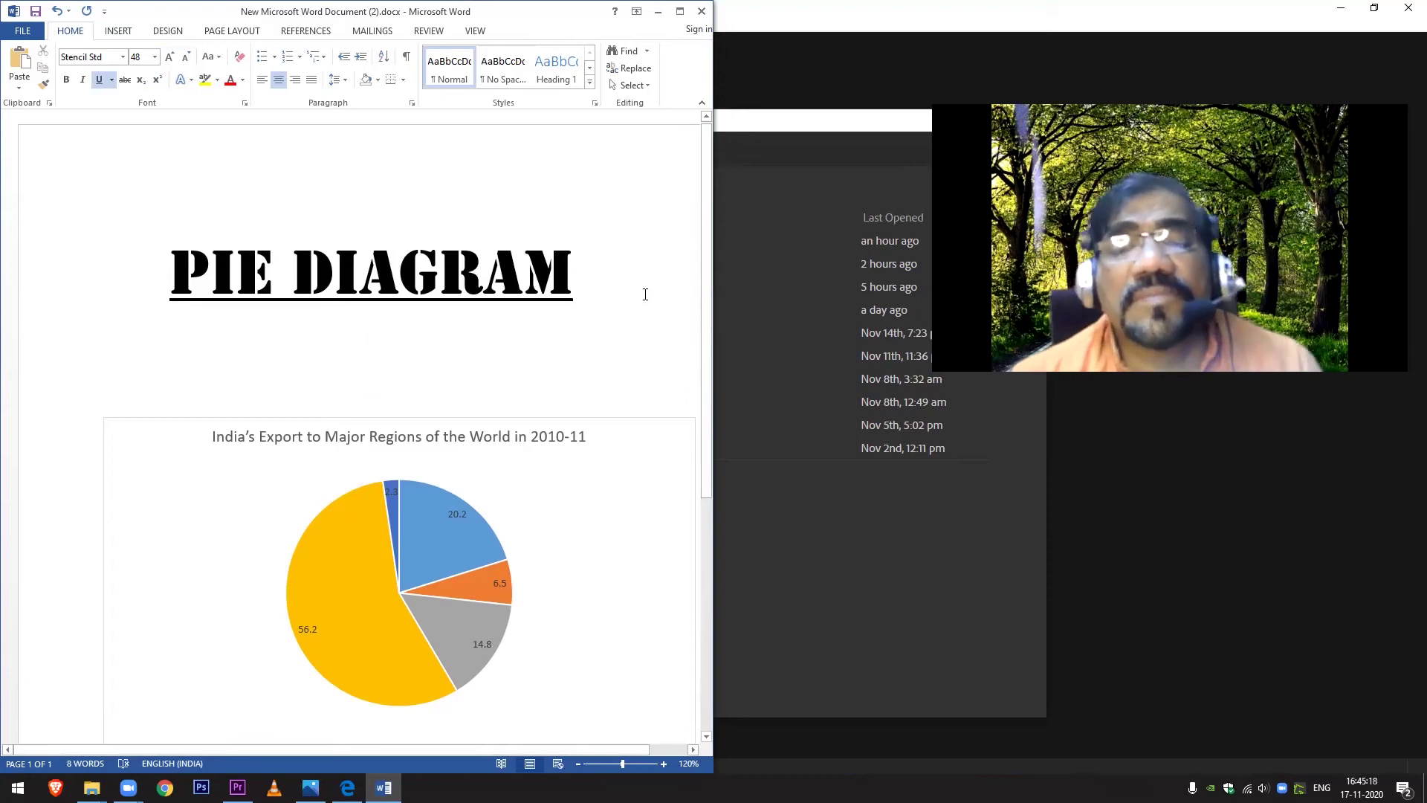
scroll(644, 295, down, 5)
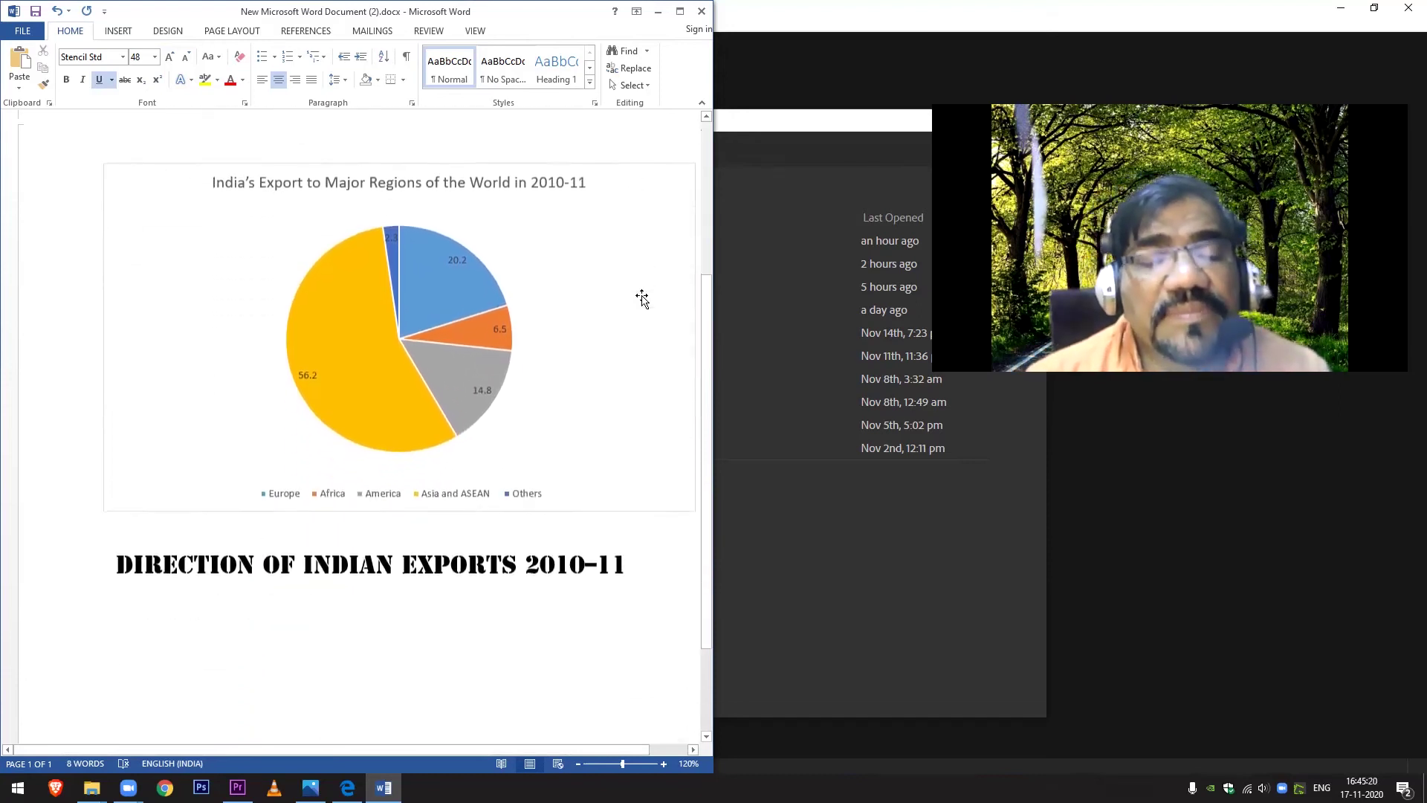
scroll(644, 297, up, 3)
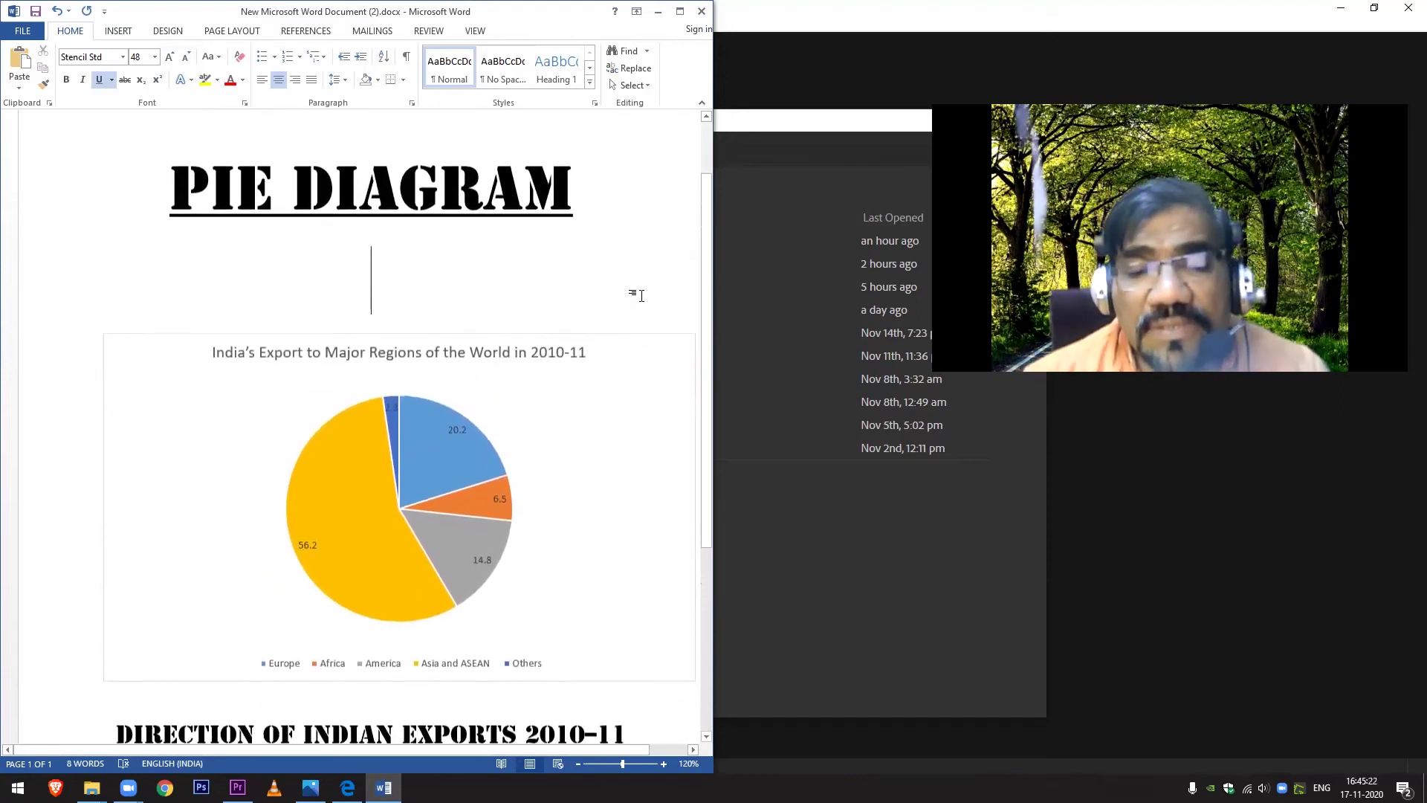
drag(623, 765, 607, 767)
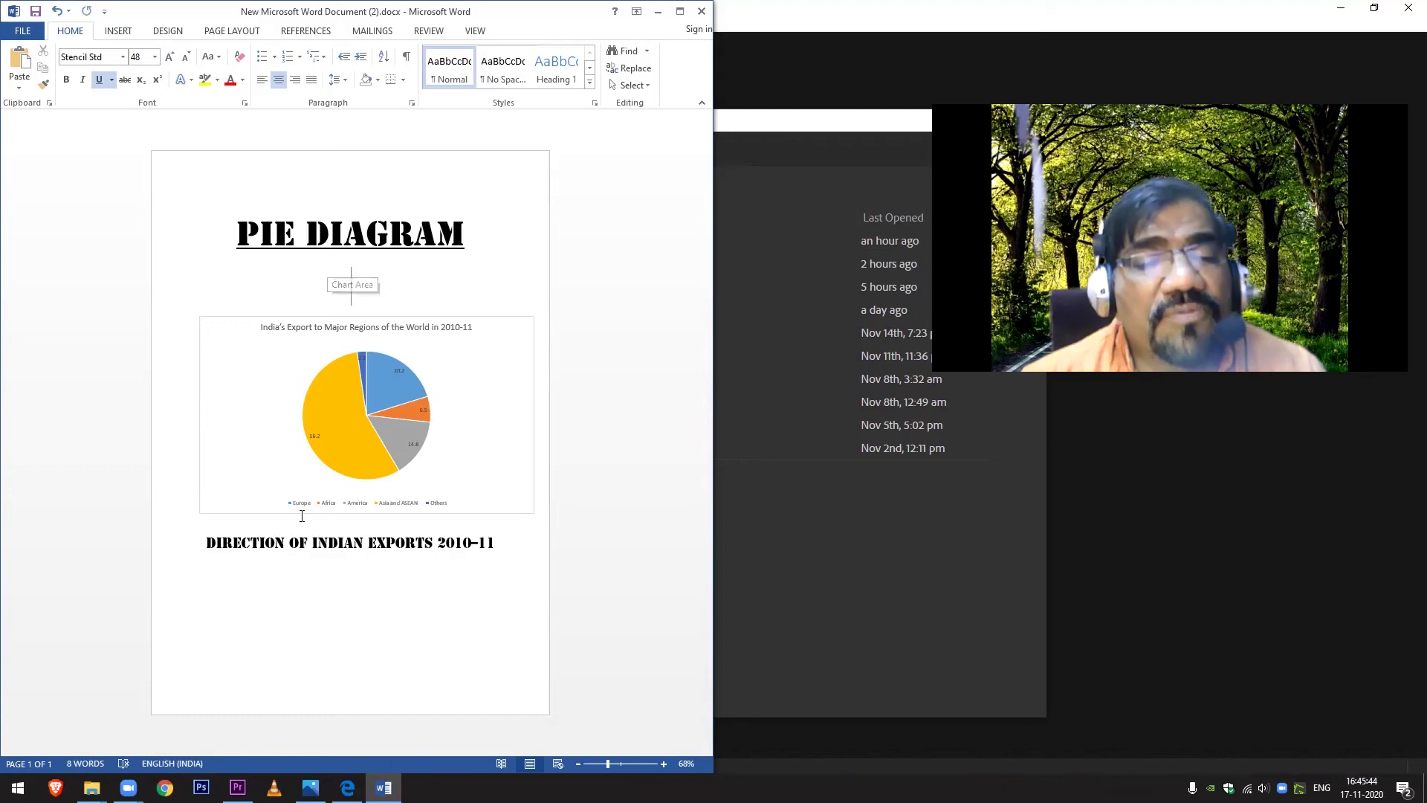
- Resize the 'Direction of Indian Exports 2010-11' caption to 18 pt so it fits on one line
click(492, 543)
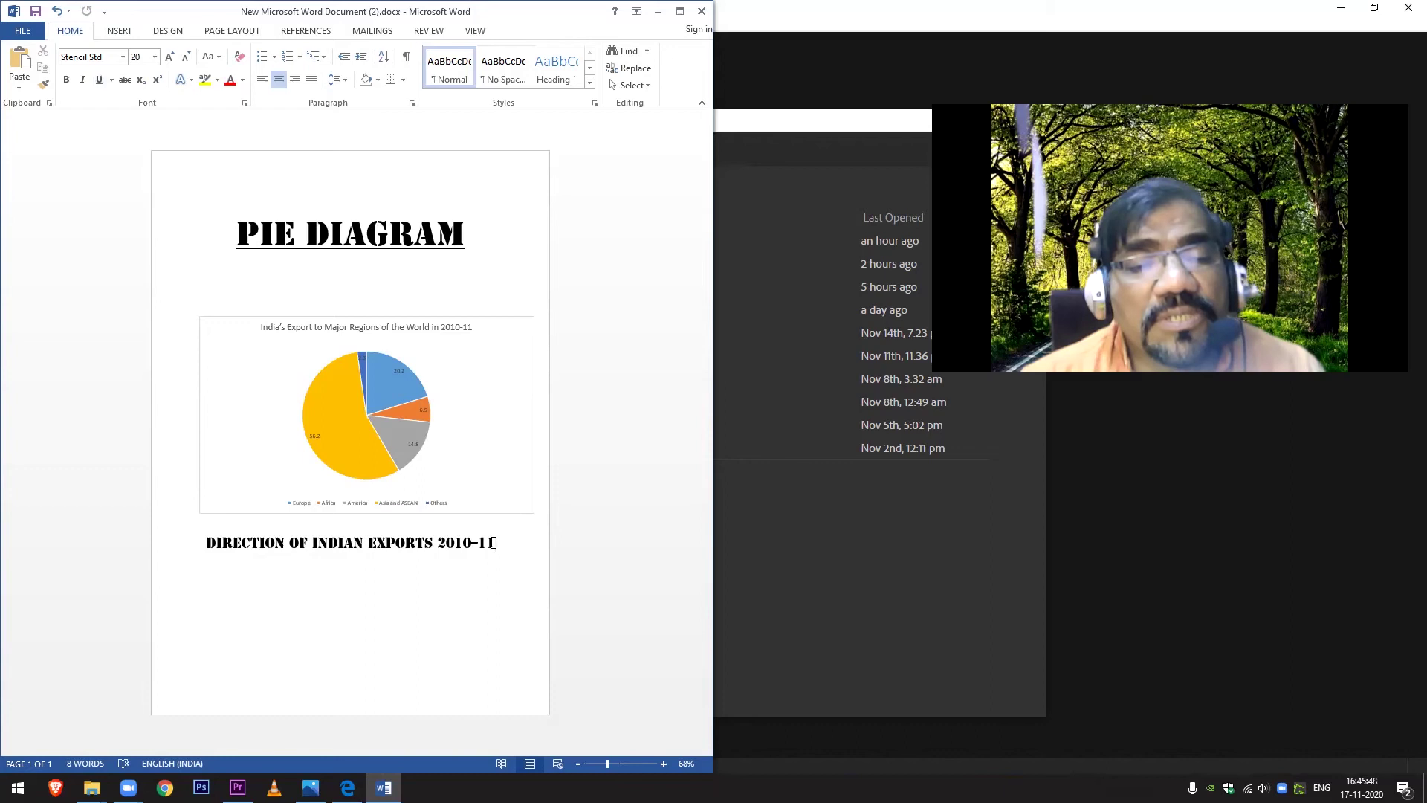
drag(493, 542, 232, 543)
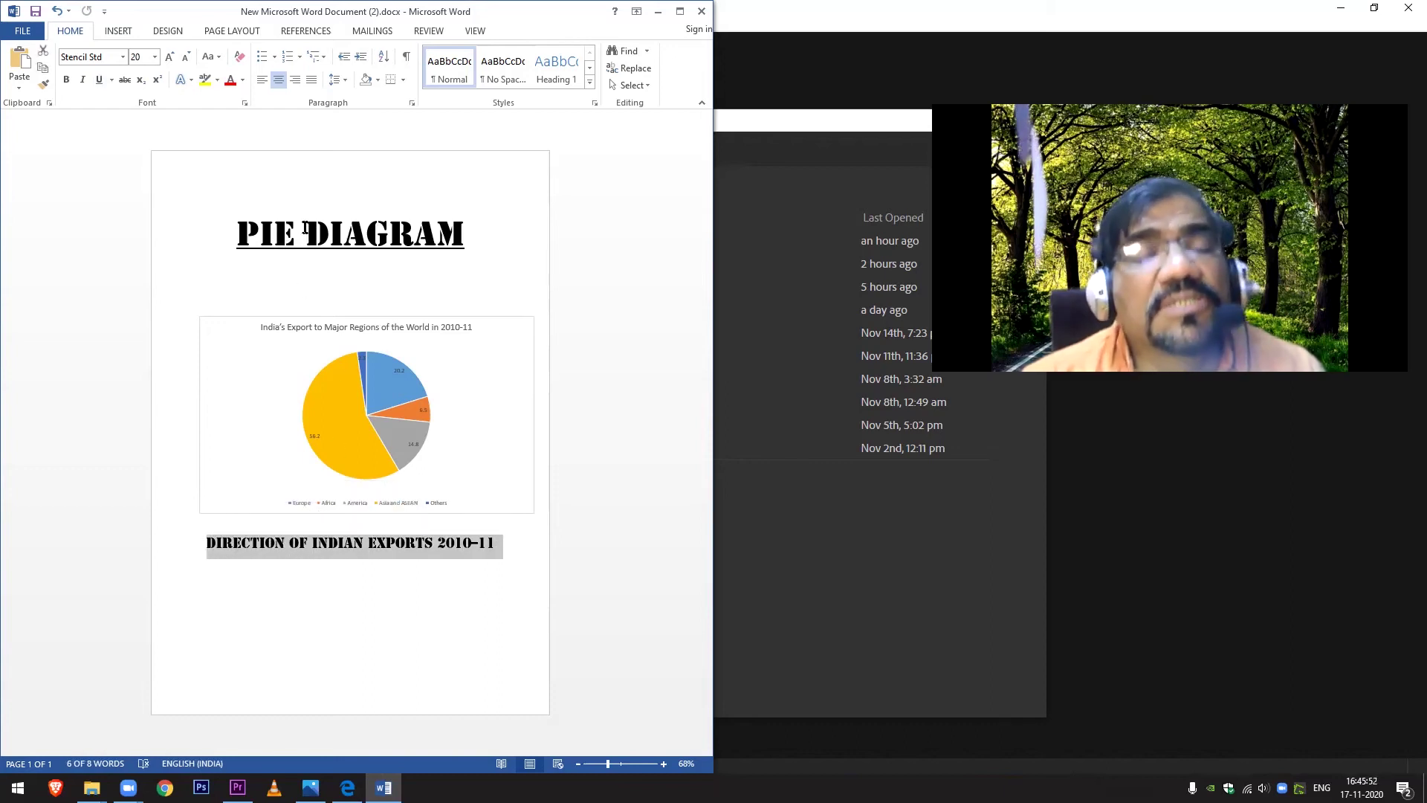
click(170, 58)
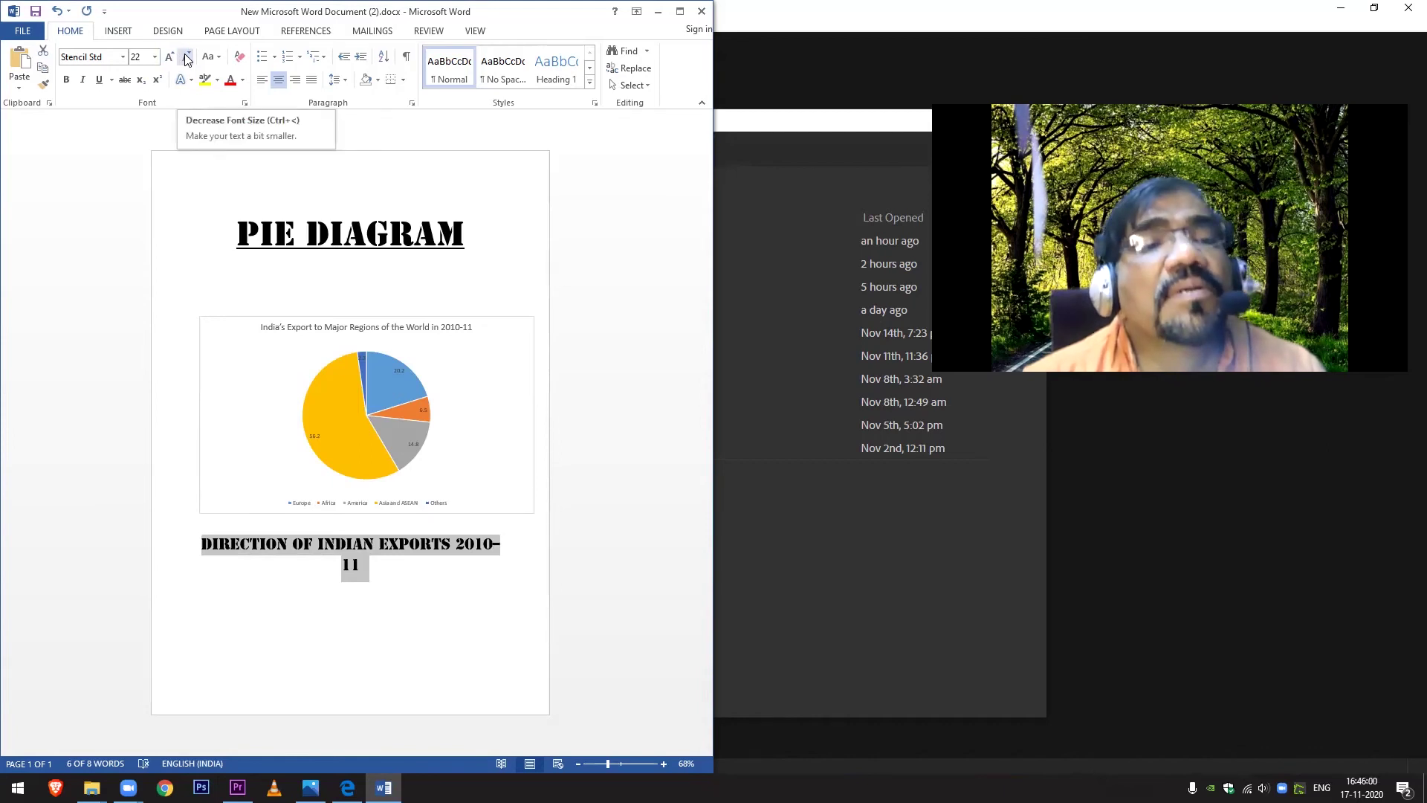
click(186, 58)
click(186, 58)
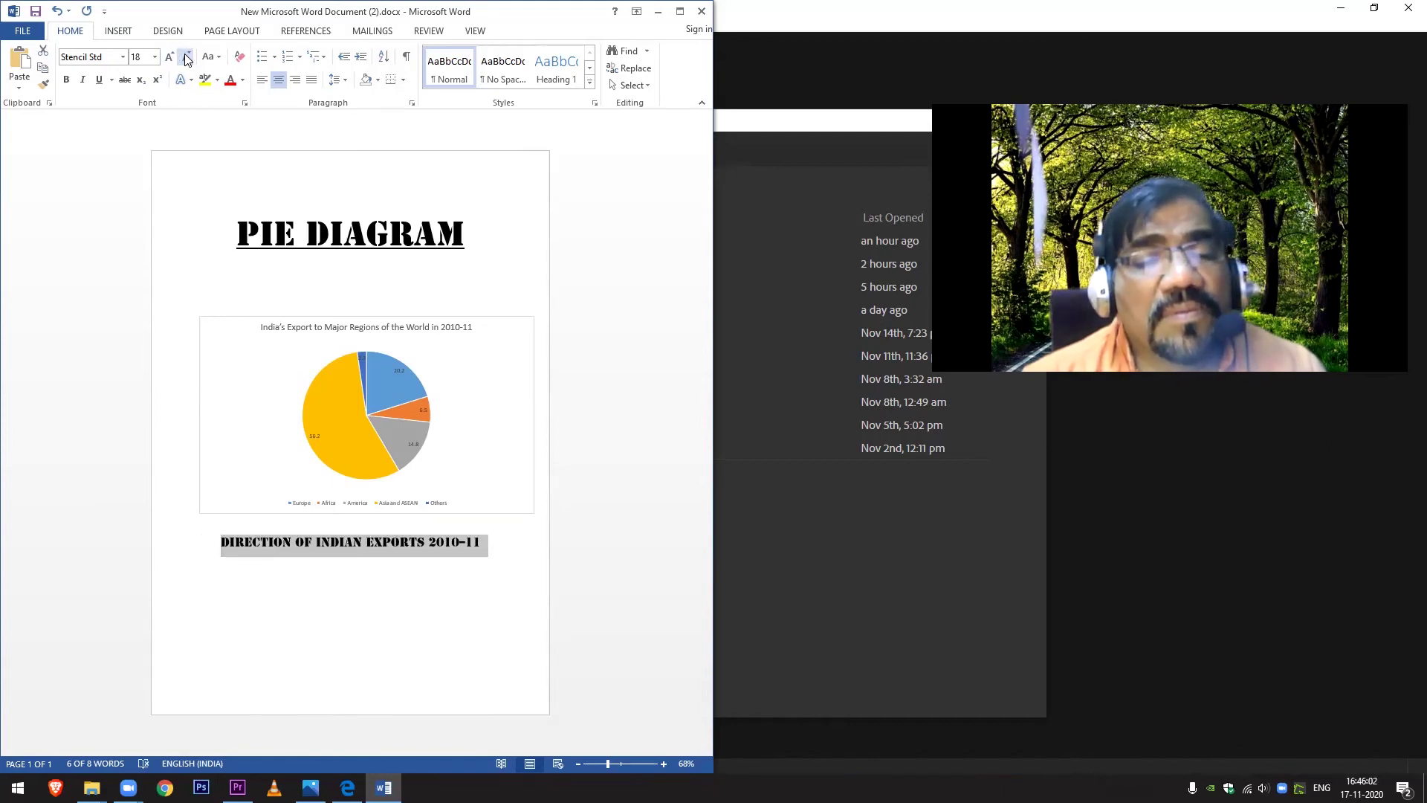
- Keep the PIE DIAGRAM title at 48 pt
click(345, 235)
drag(480, 229, 237, 237)
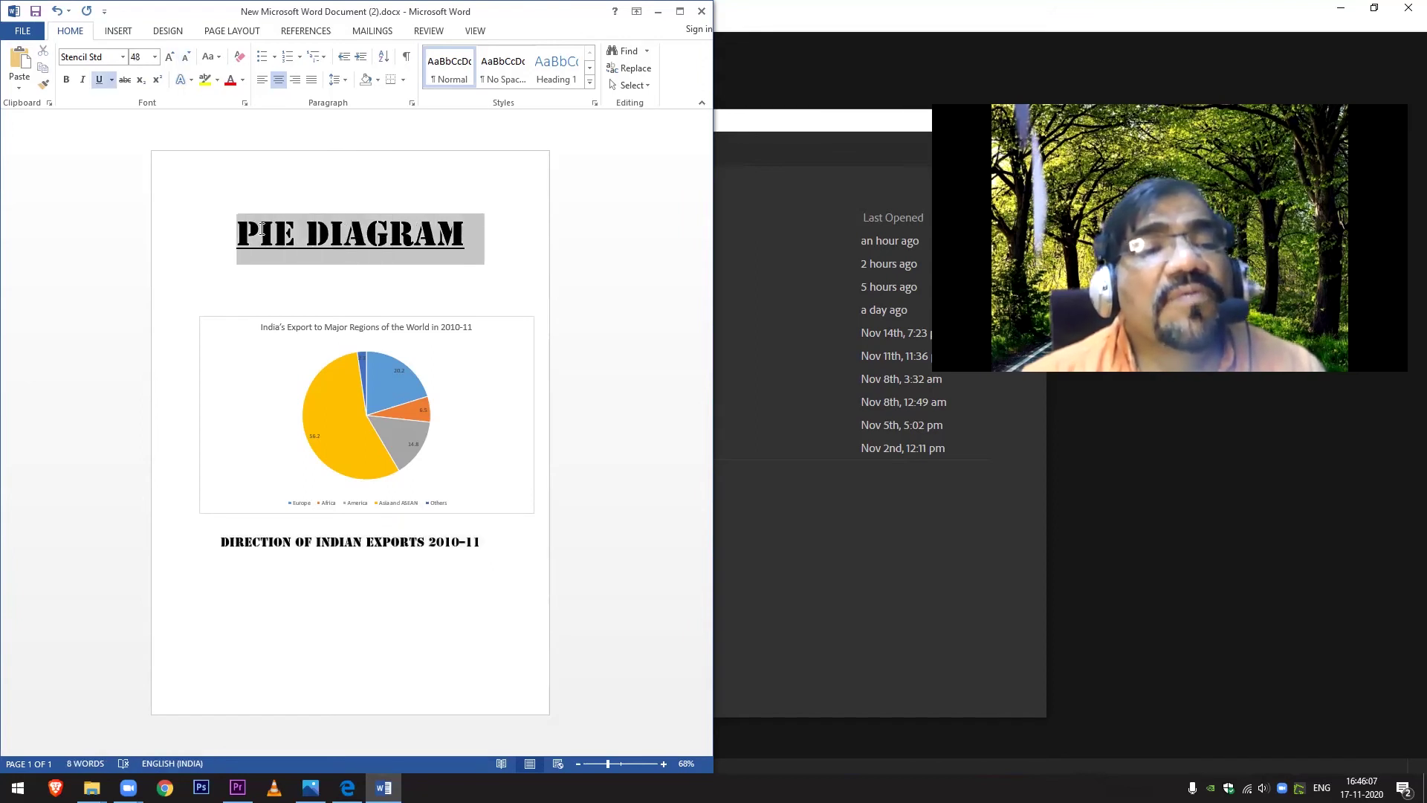
click(170, 60)
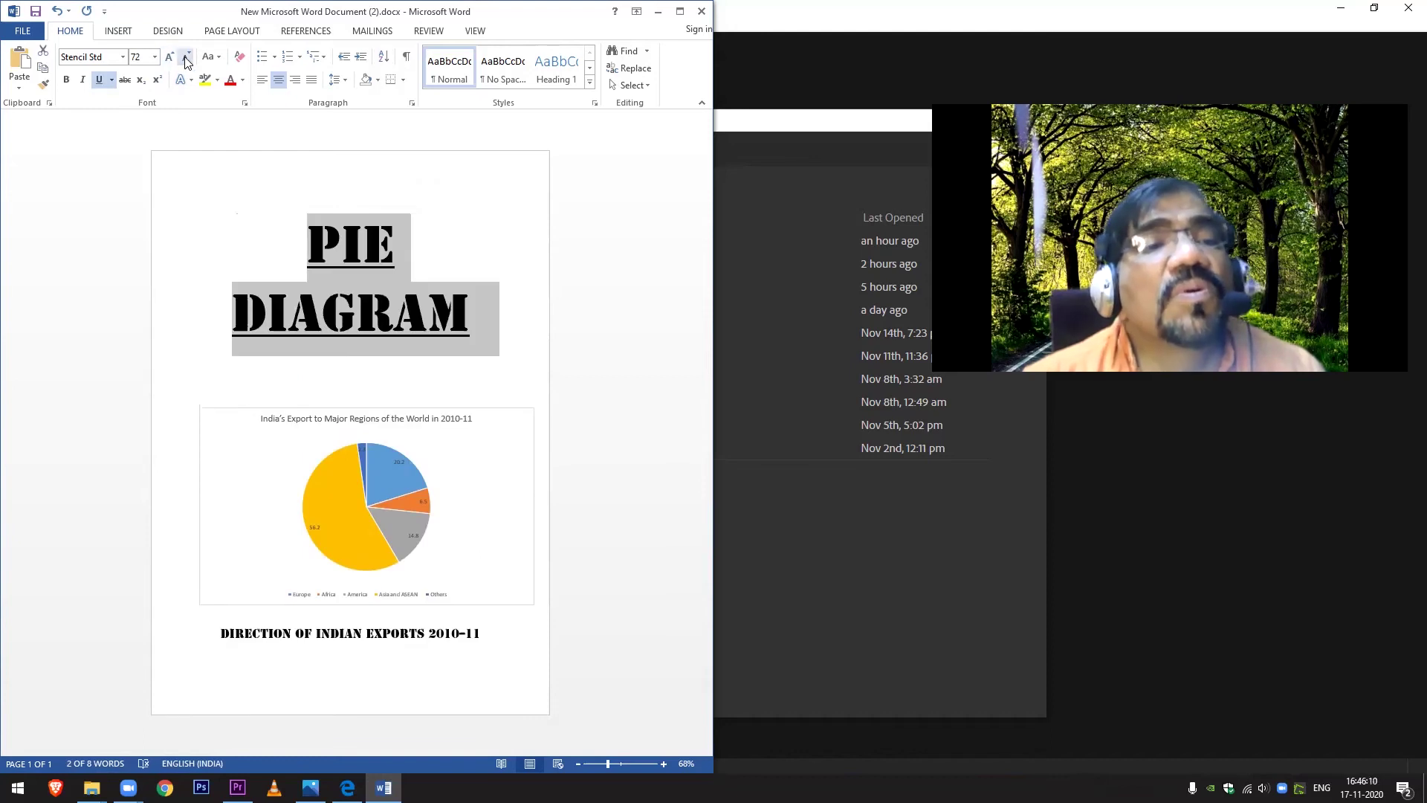
click(187, 62)
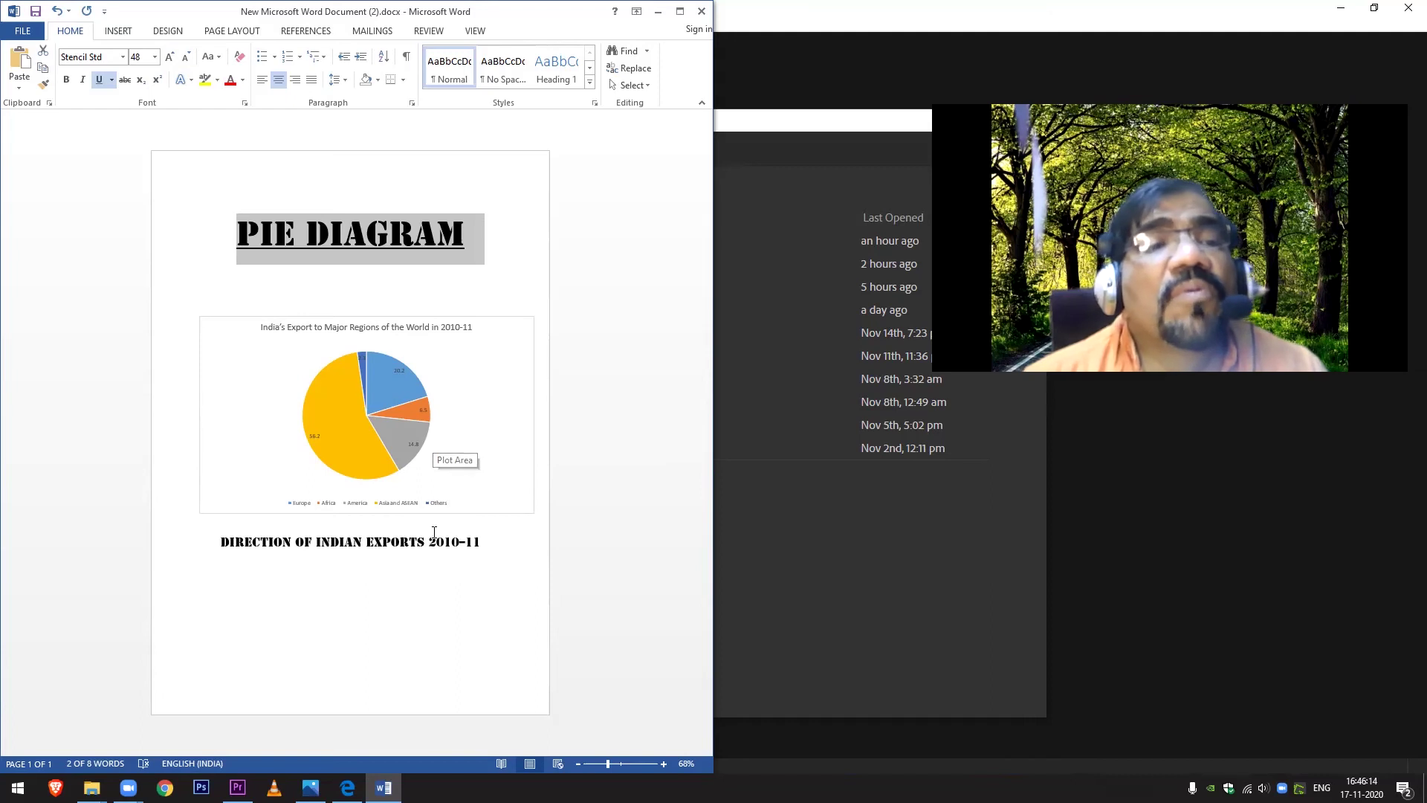
- Set the paper size to A4 (21 cm x 29.7 cm) in Page Layout
click(228, 33)
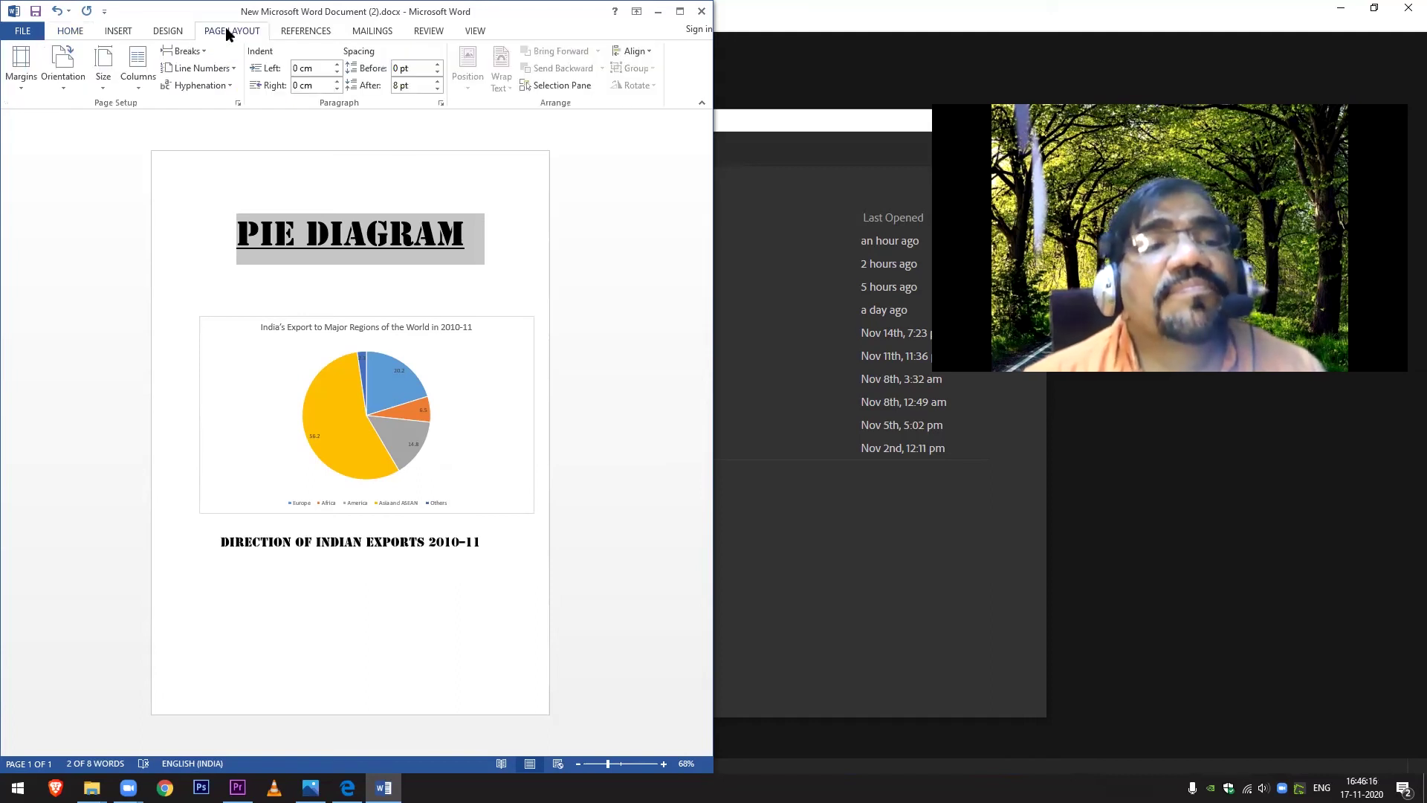
click(168, 30)
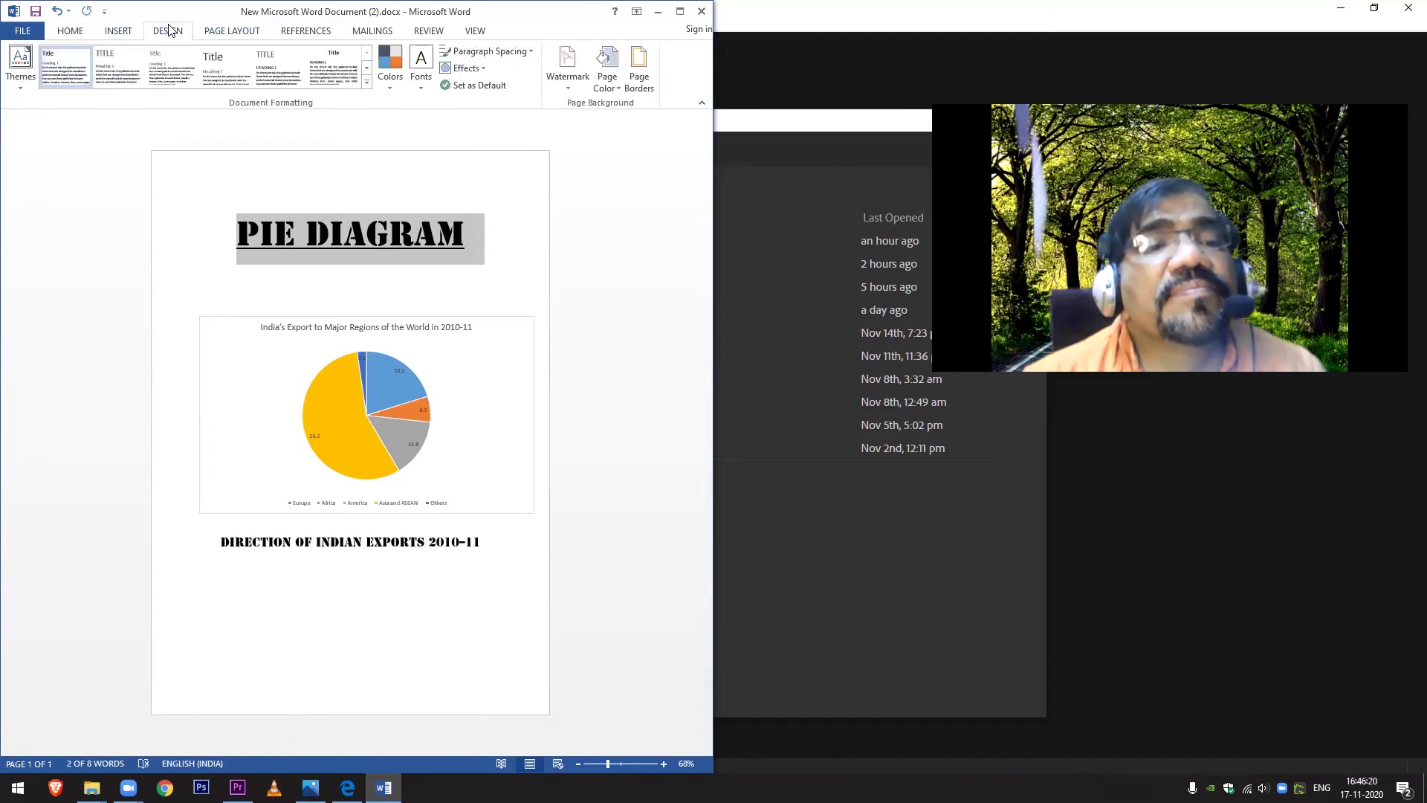
click(243, 33)
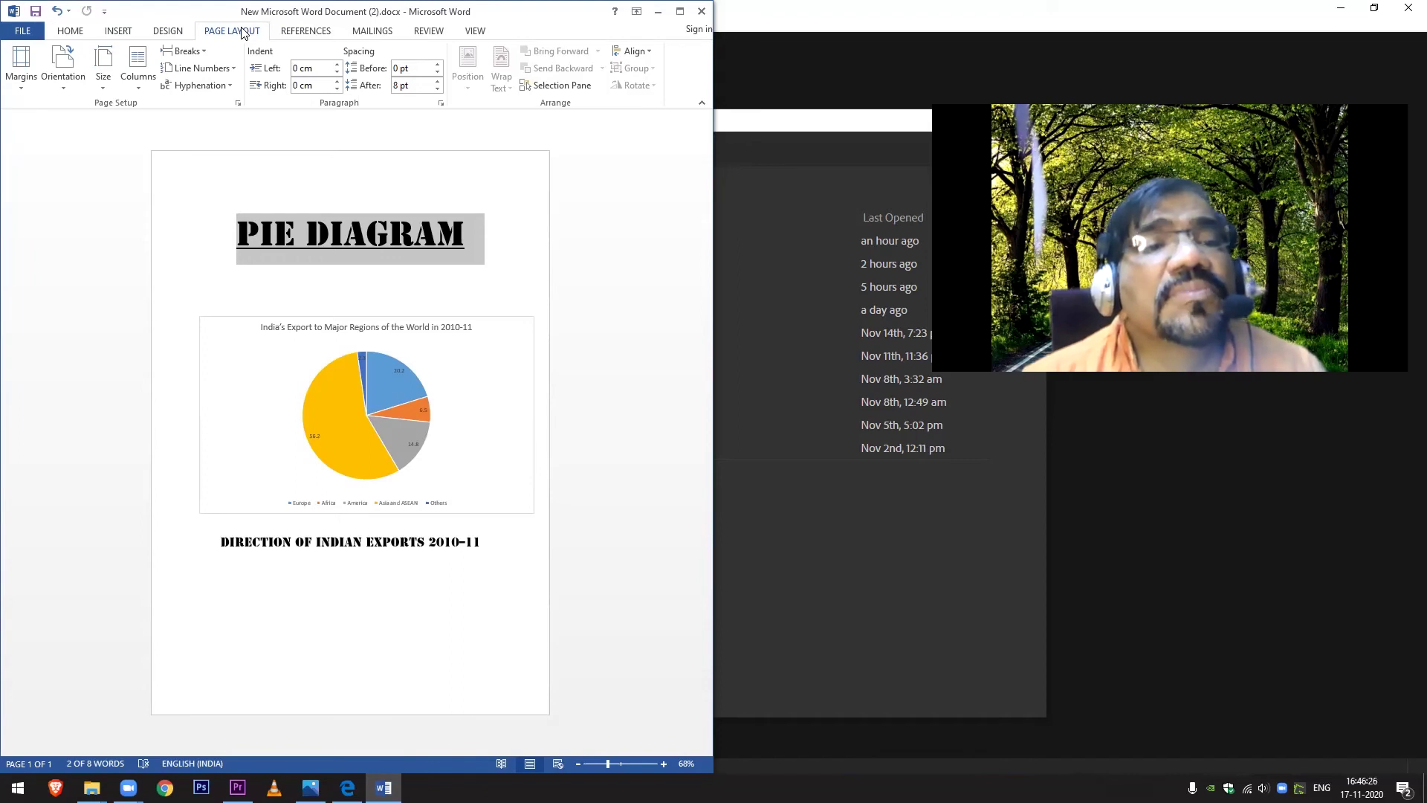
click(105, 74)
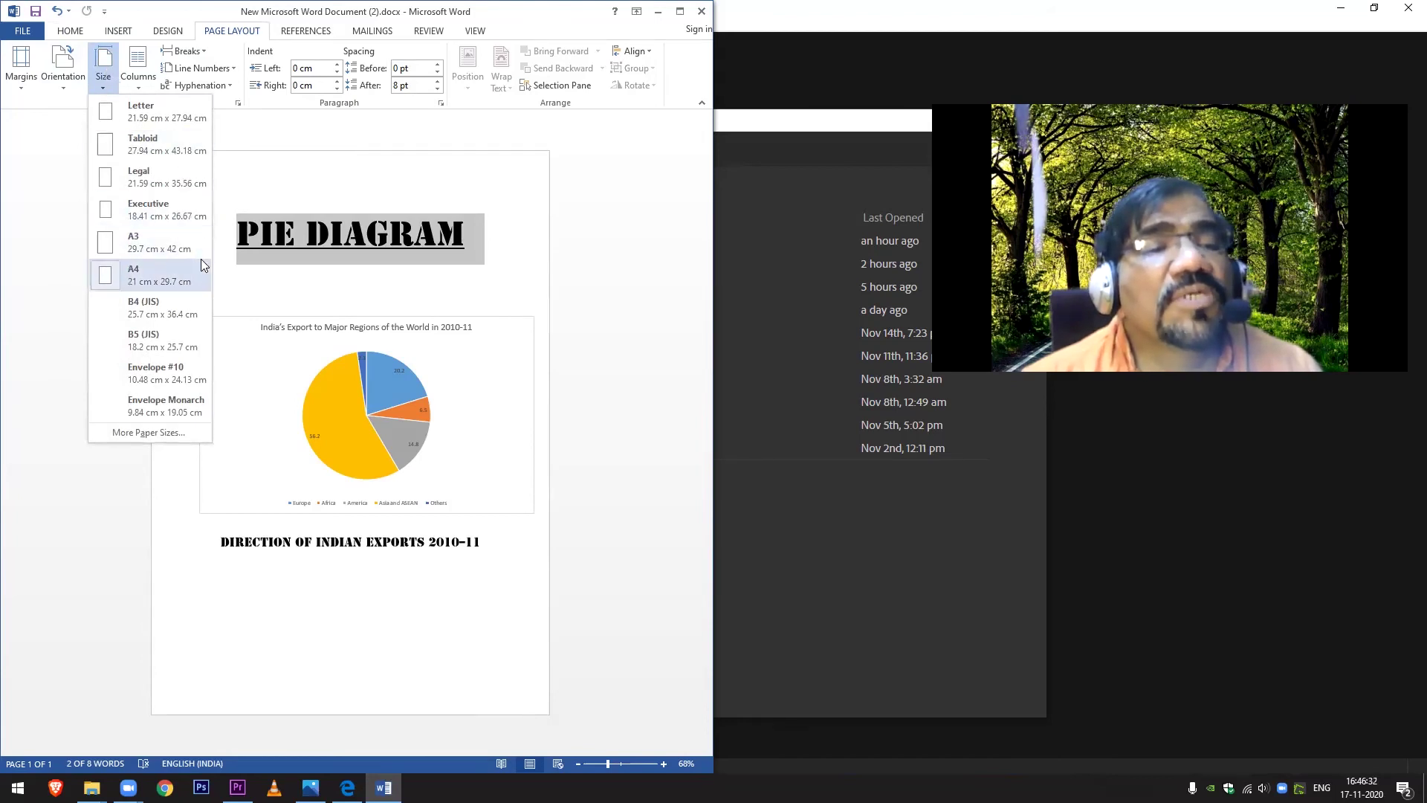
click(275, 267)
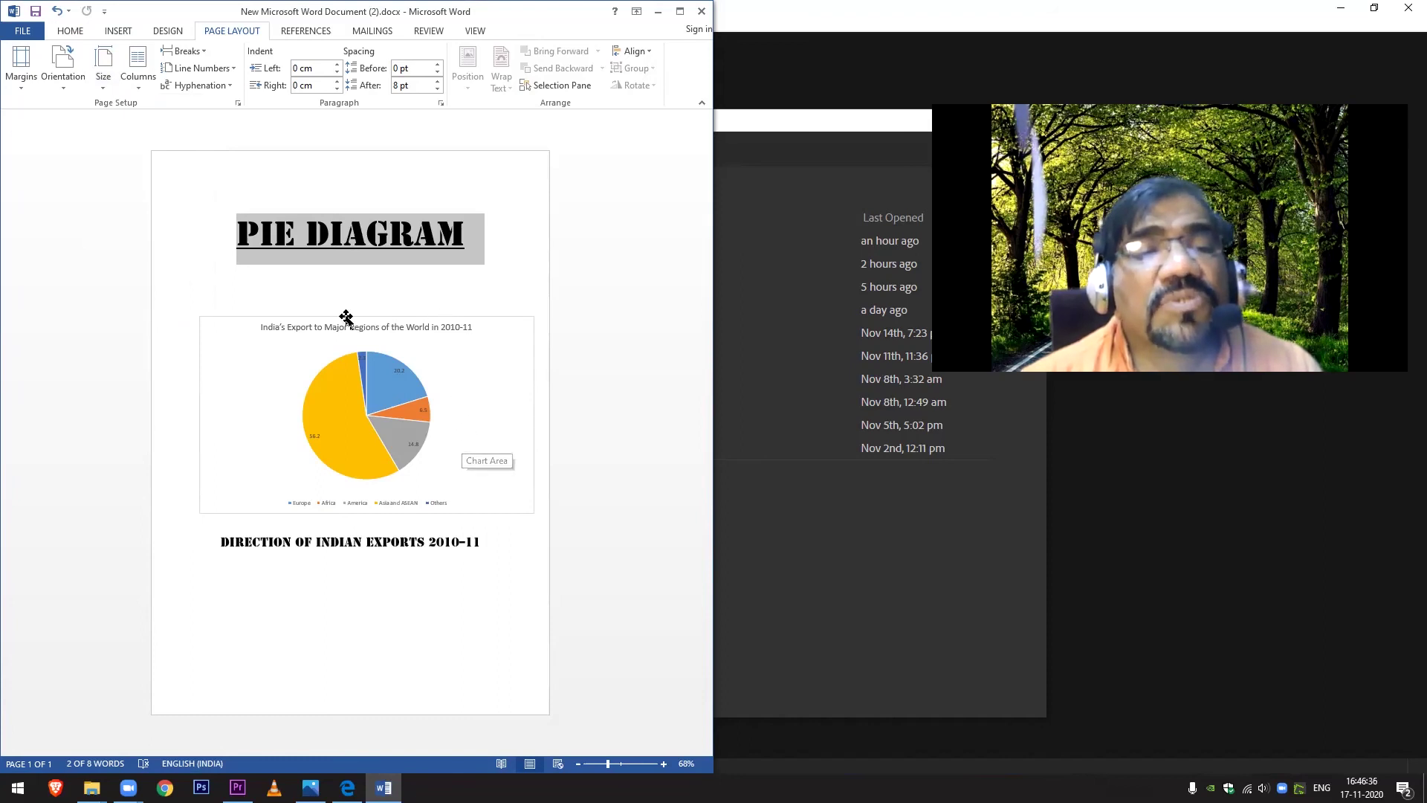
mouse_move(336, 467)
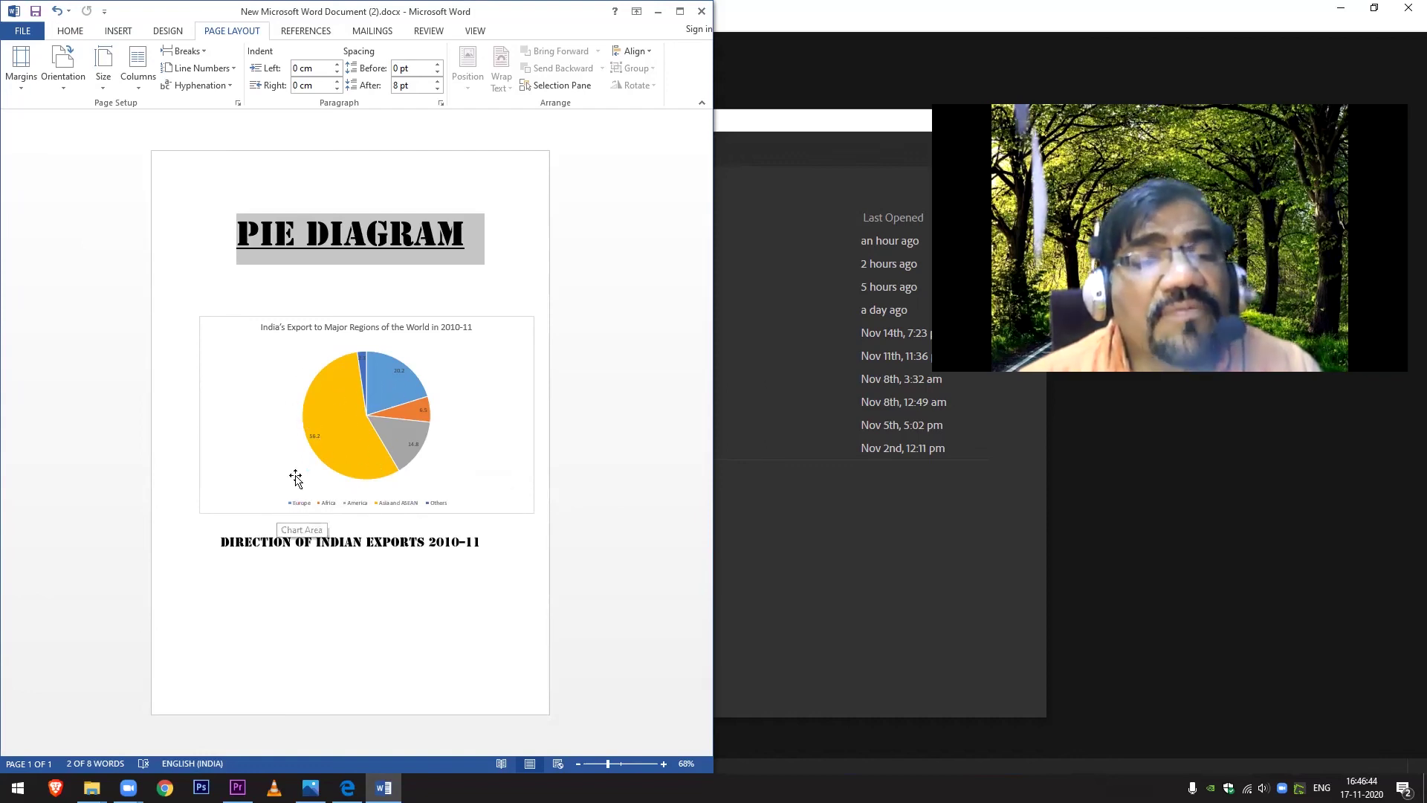
drag(305, 516, 303, 537)
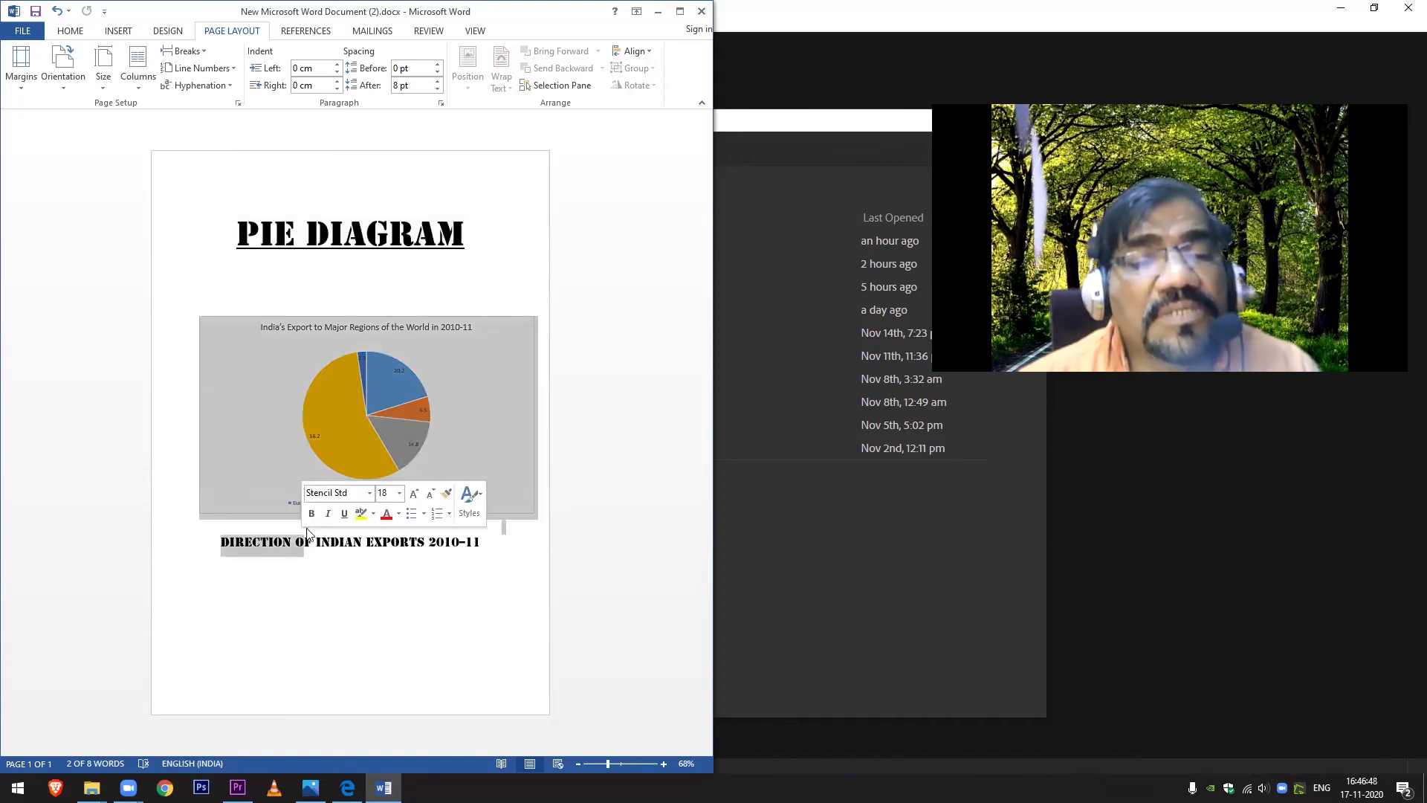
click(366, 421)
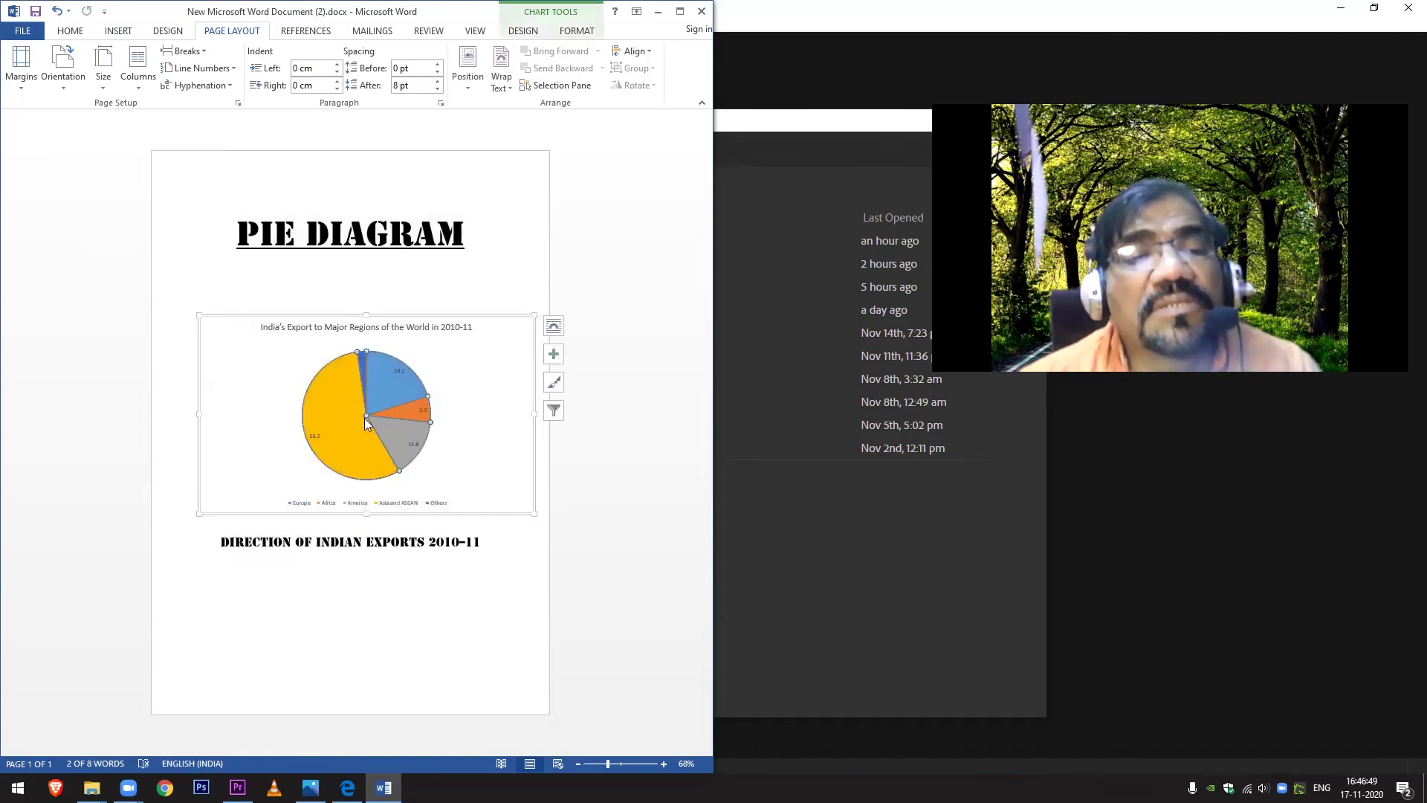
click(368, 311)
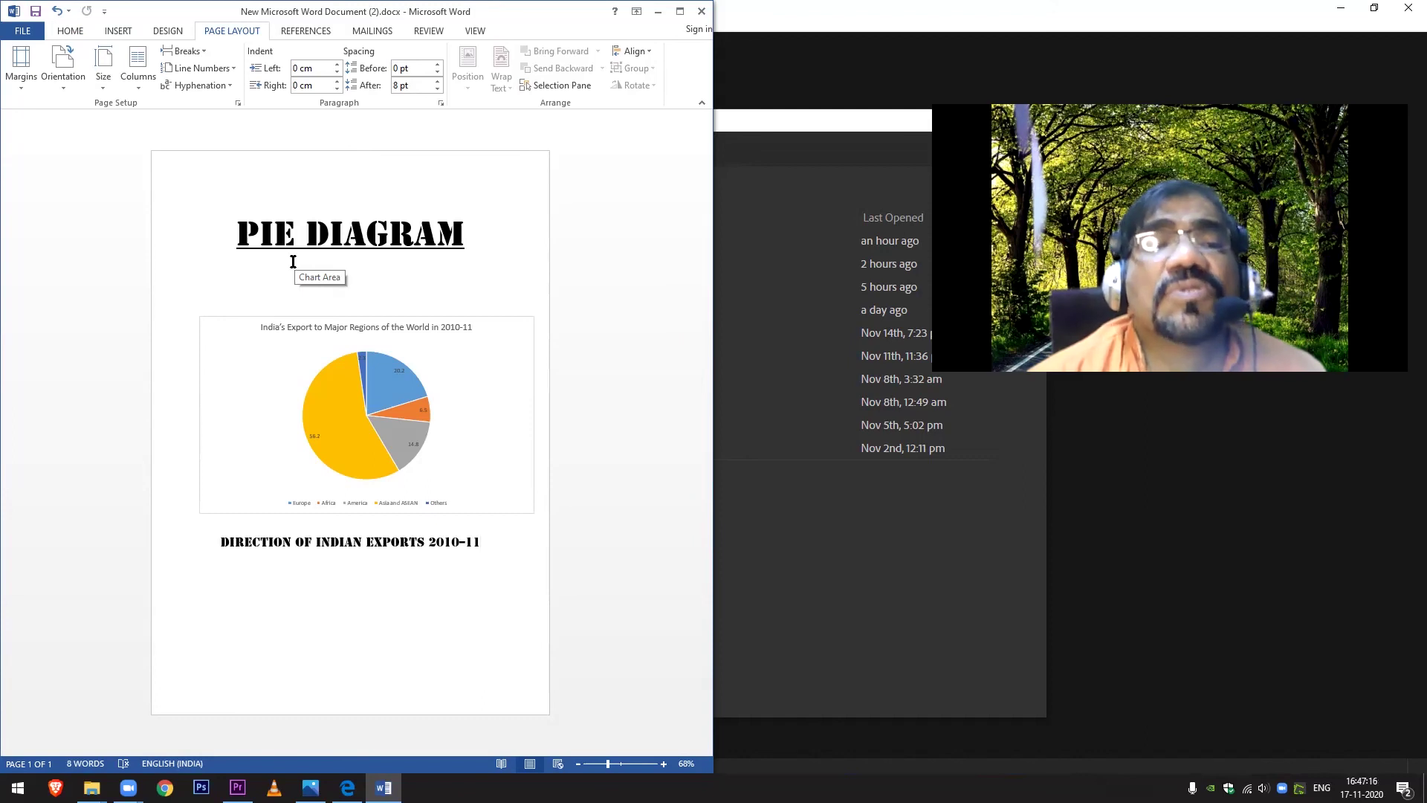
click(1289, 64)
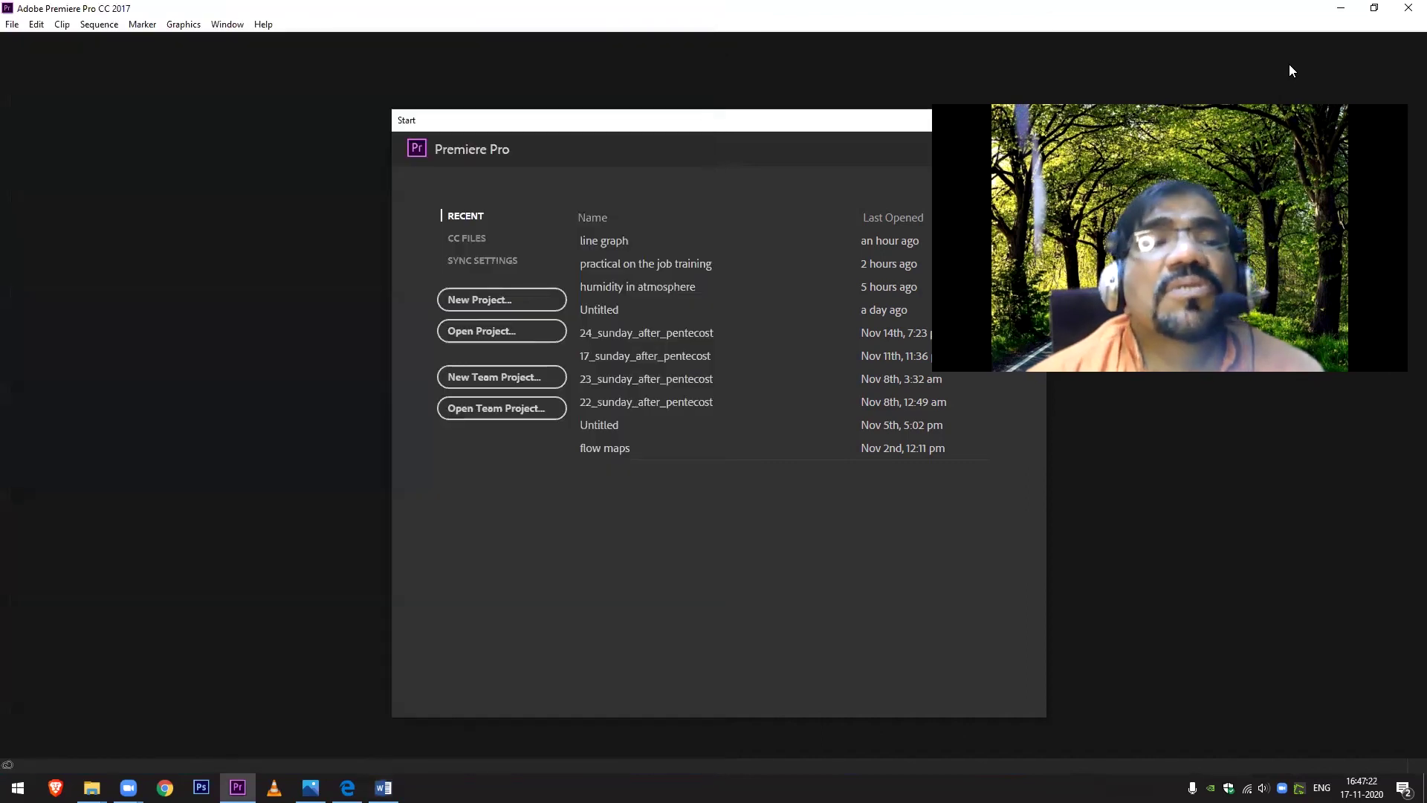
click(384, 787)
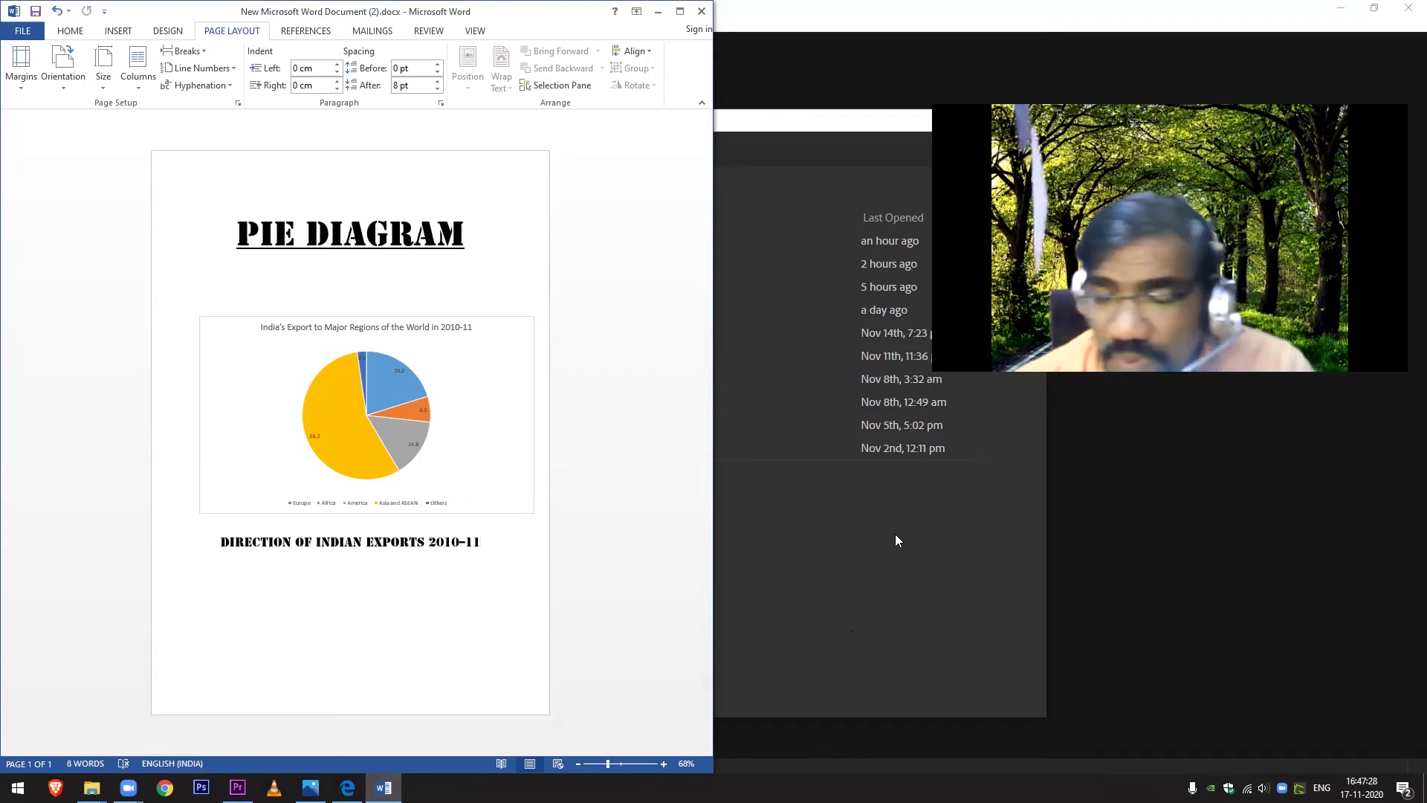
key(super+shift+s)
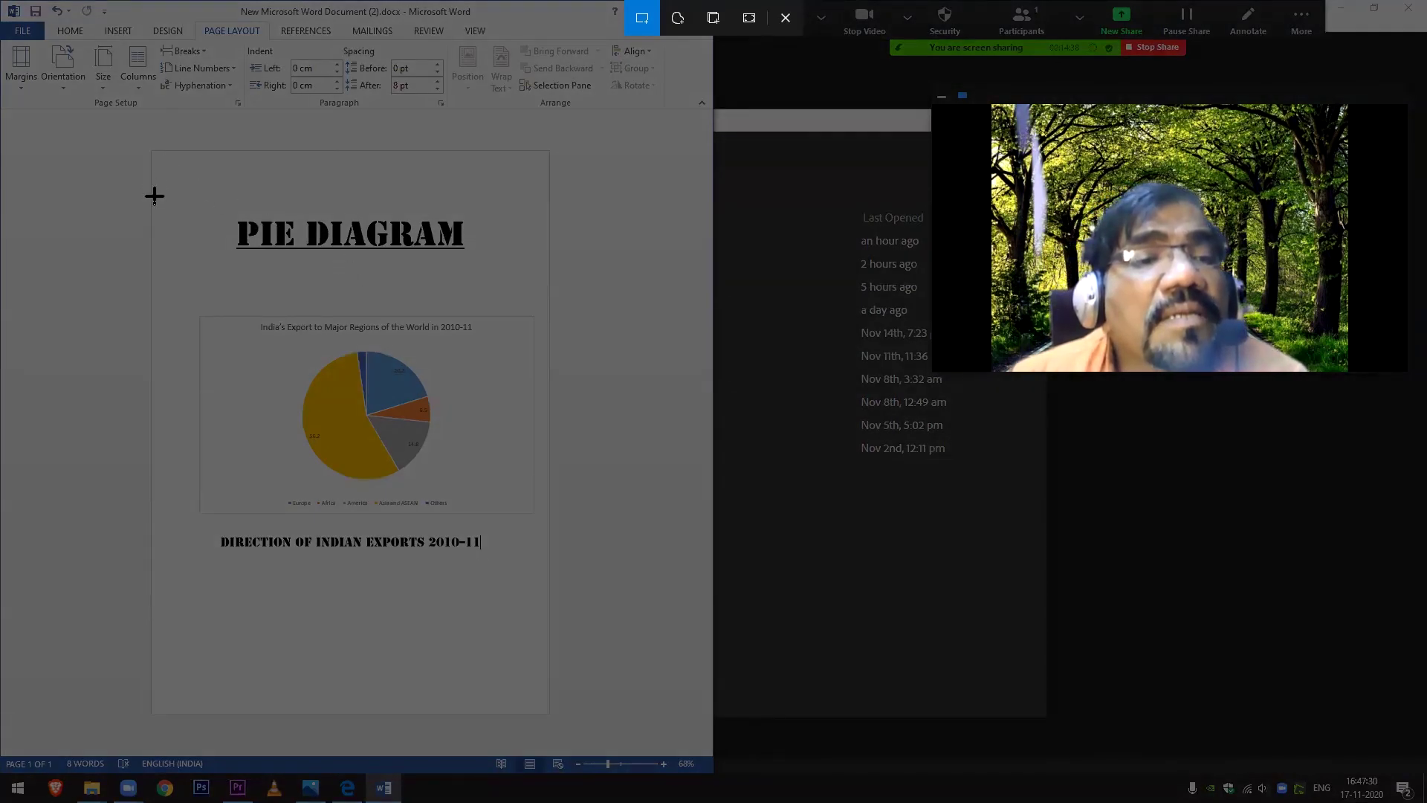
drag(153, 194, 548, 636)
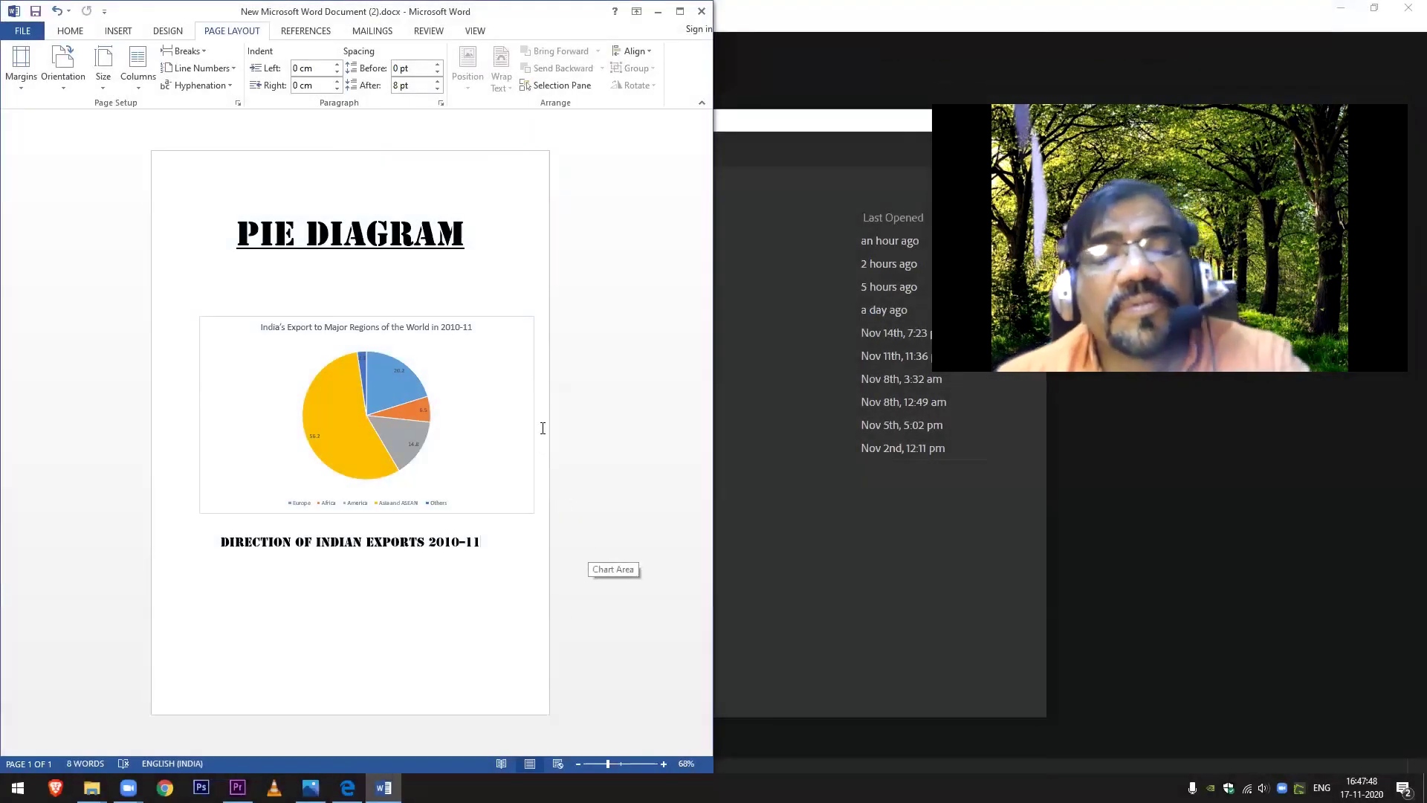